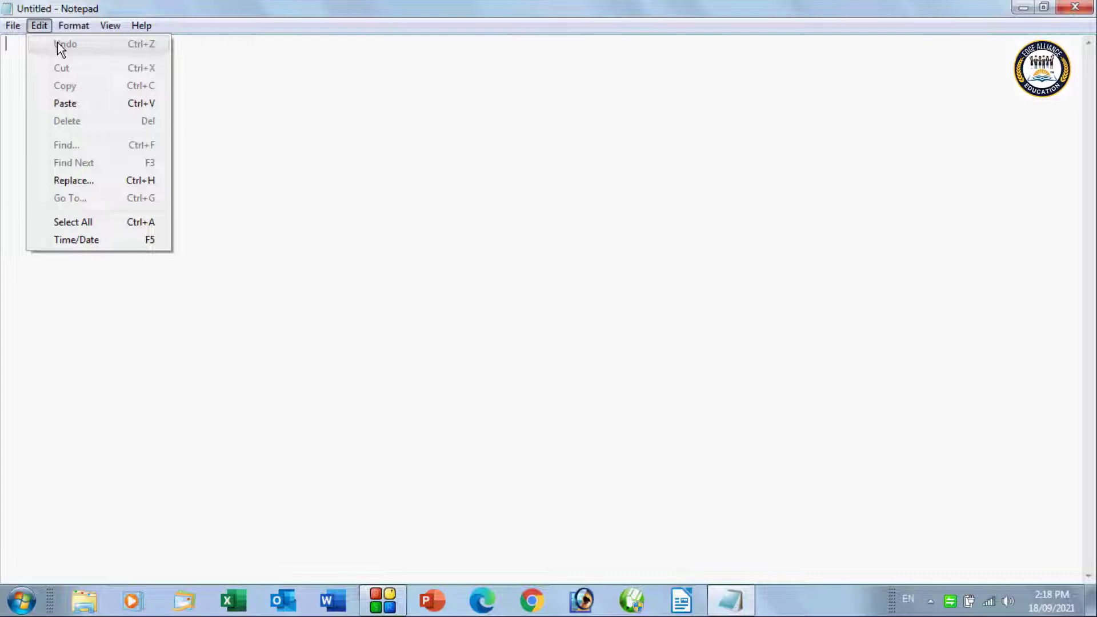
Step: Open the text file n1.txt from the Documents library
{"action": "left_click", "coordinate": [12, 27]}
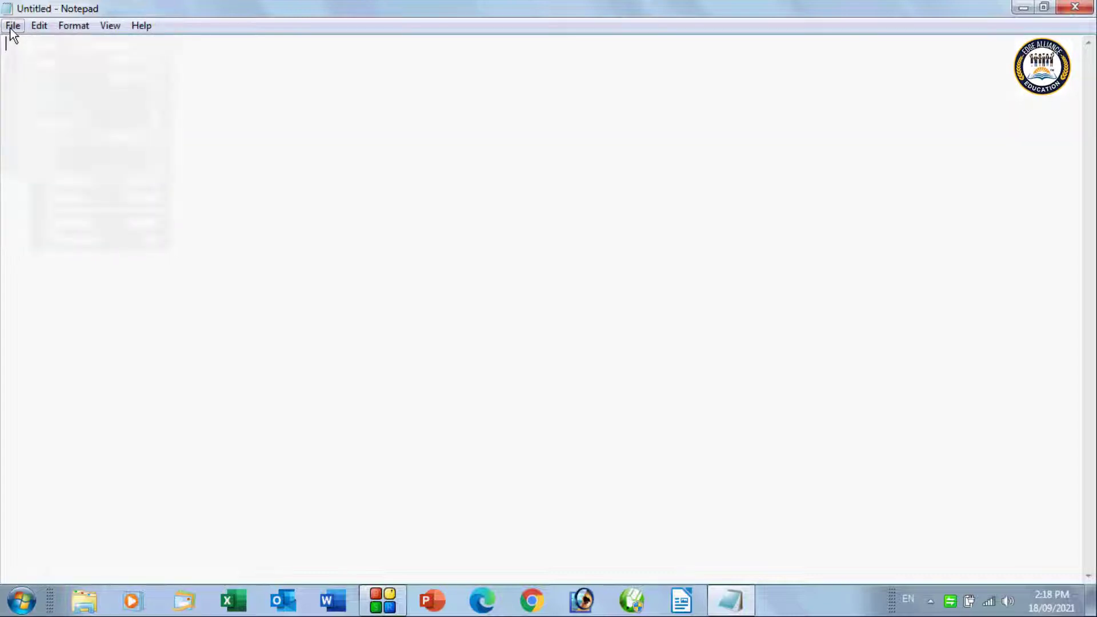
{"action": "left_click", "coordinate": [12, 27]}
{"action": "left_click", "coordinate": [40, 61]}
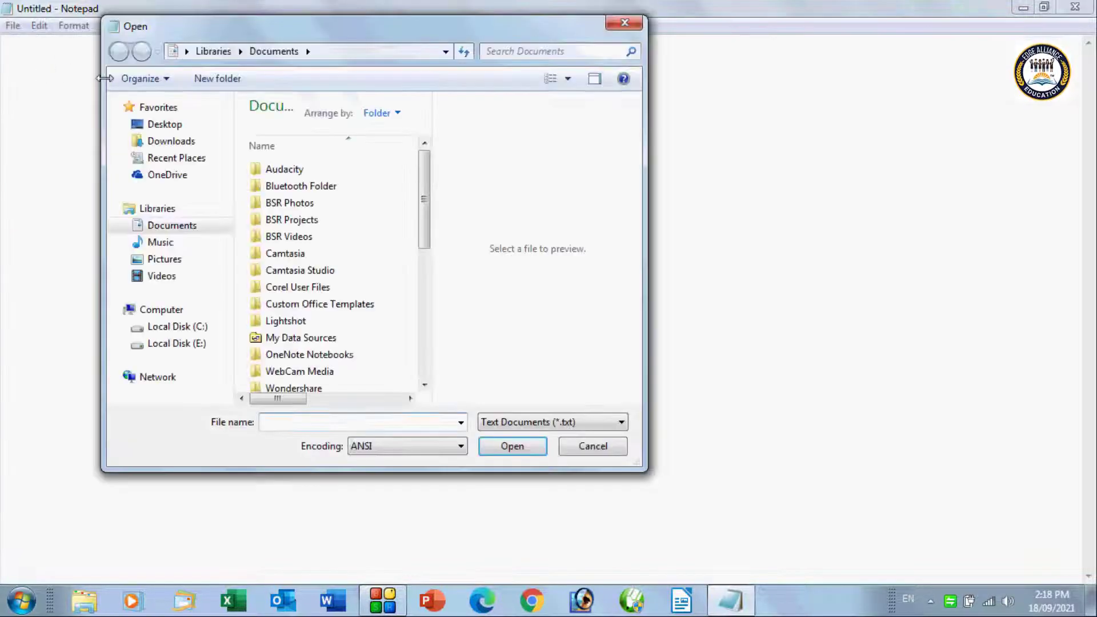
{"action": "type", "text": "n1"}
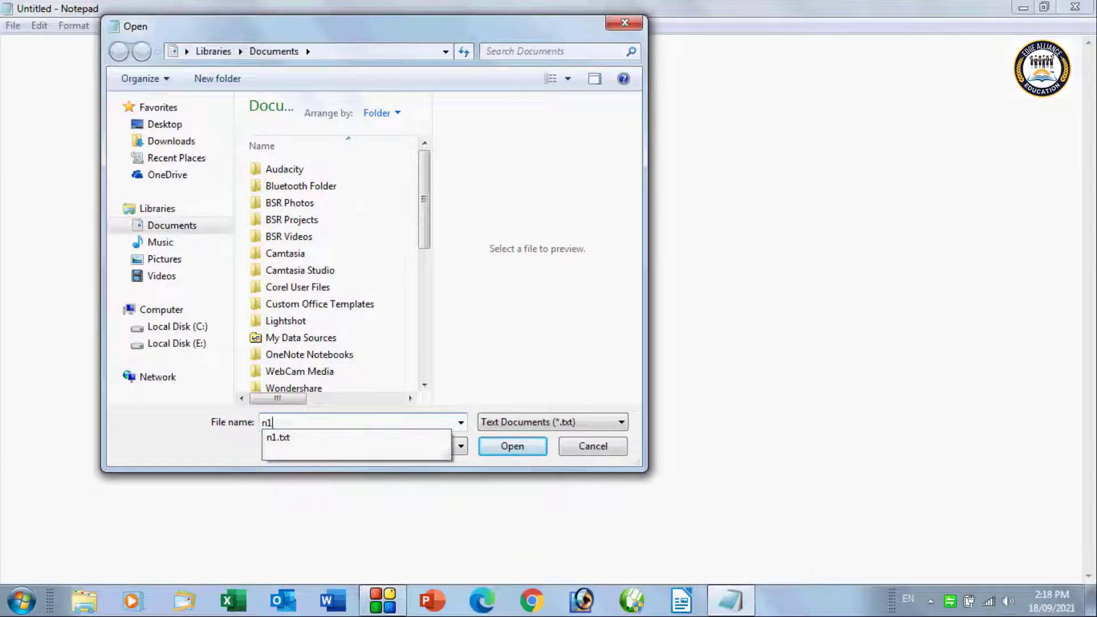
{"action": "left_click", "coordinate": [512, 446]}
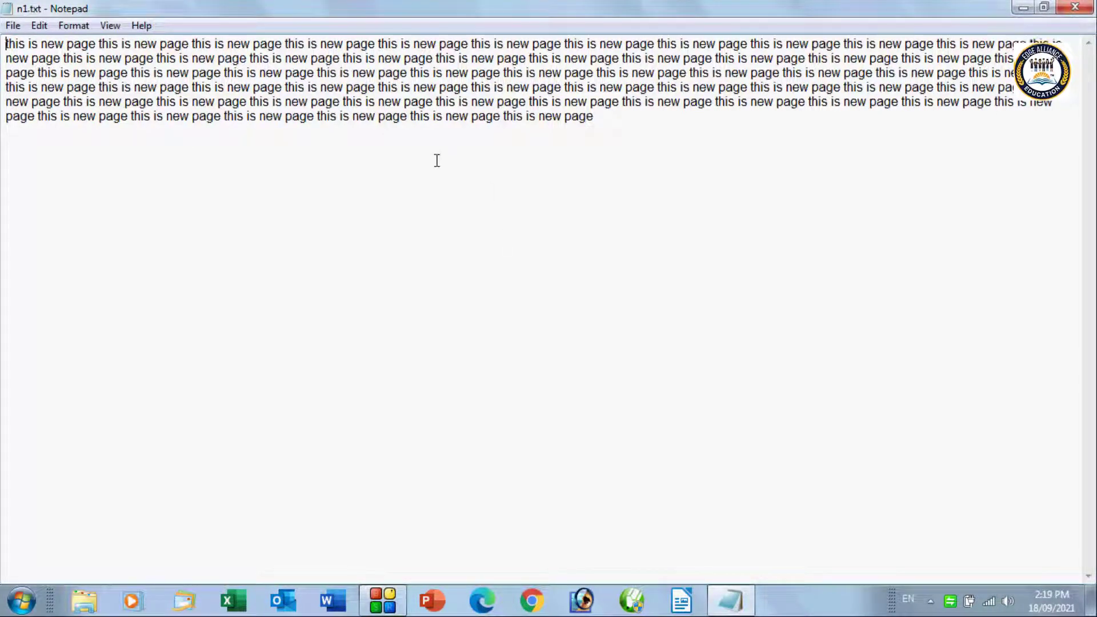
Step: Delete one word "page" from the last line and undo that deletion
{"action": "double_click", "coordinate": [398, 117]}
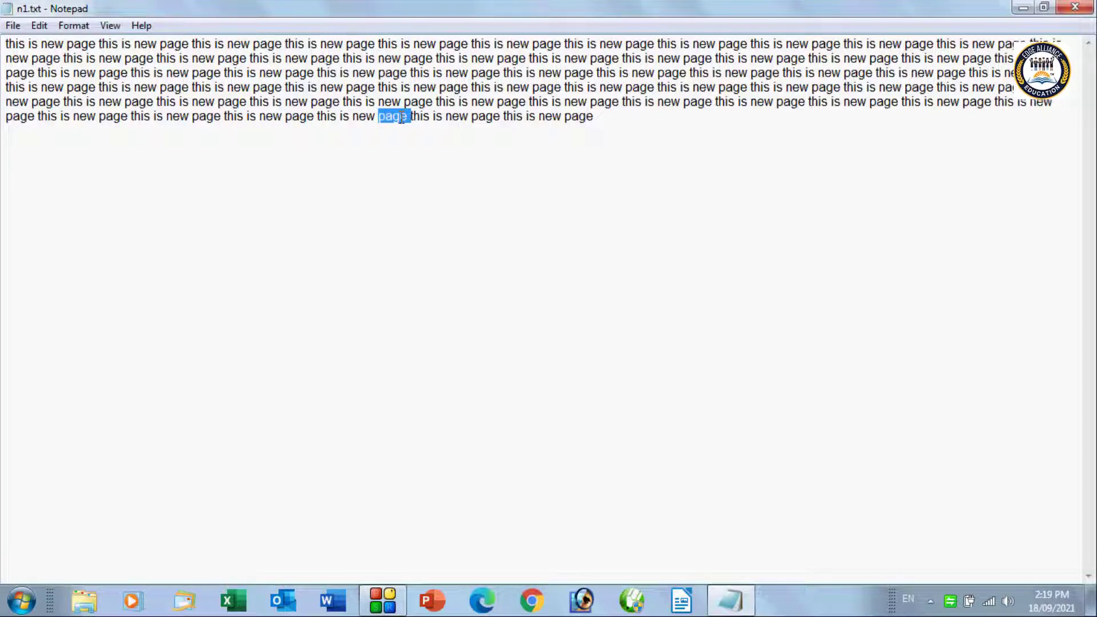
{"action": "key", "text": "Delete"}
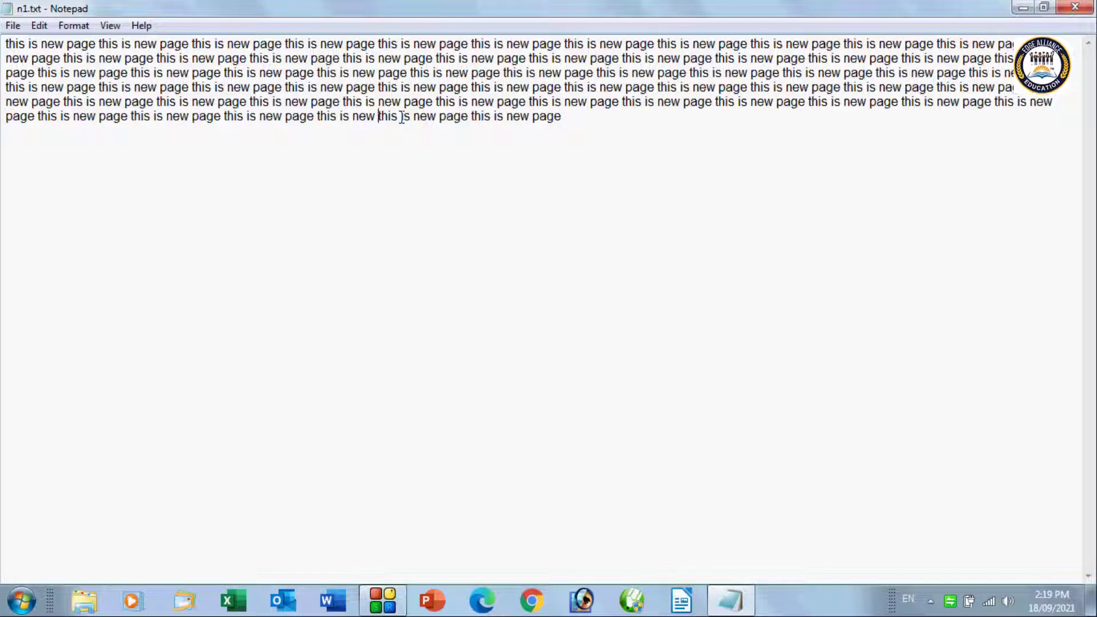
{"action": "left_click", "coordinate": [49, 27]}
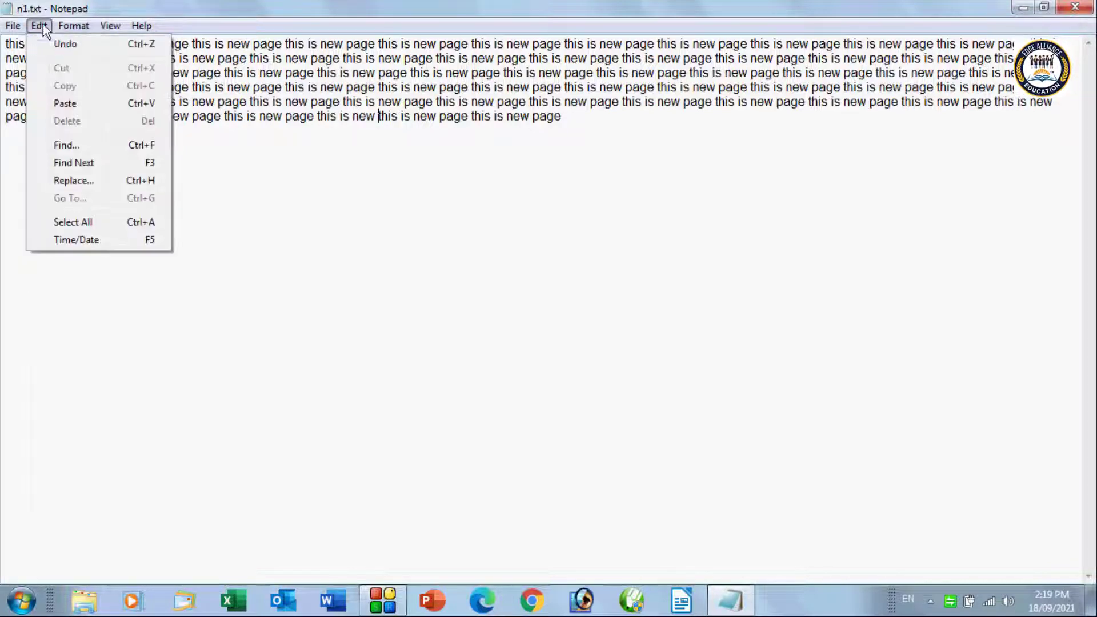
{"action": "left_click", "coordinate": [57, 44]}
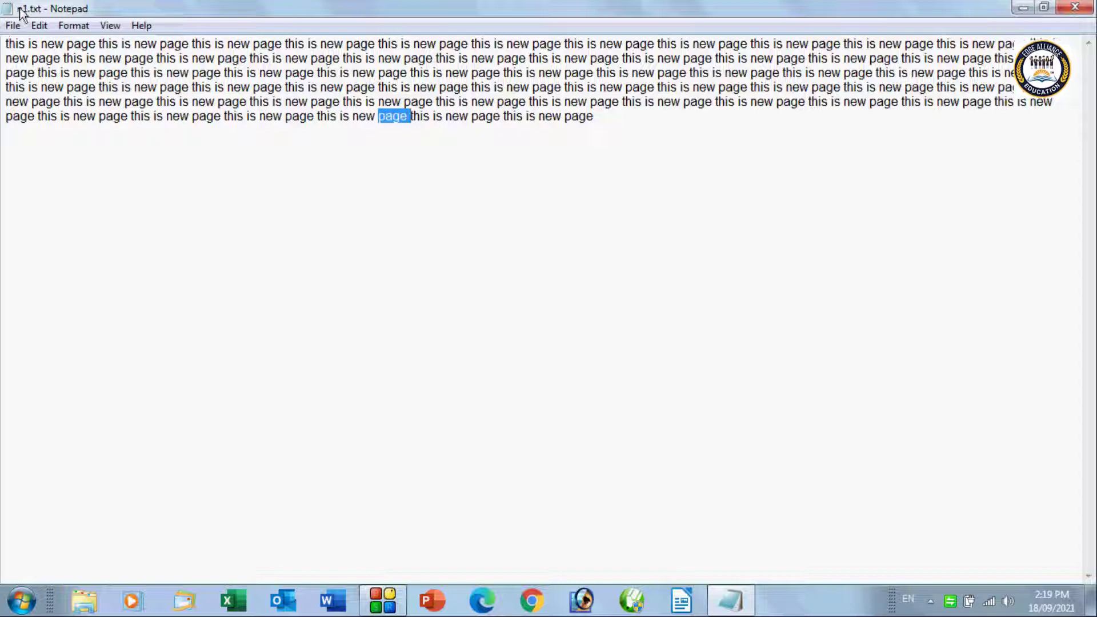
Step: Cut the first "this is new page" from the beginning of the first line
{"action": "left_click", "coordinate": [39, 25]}
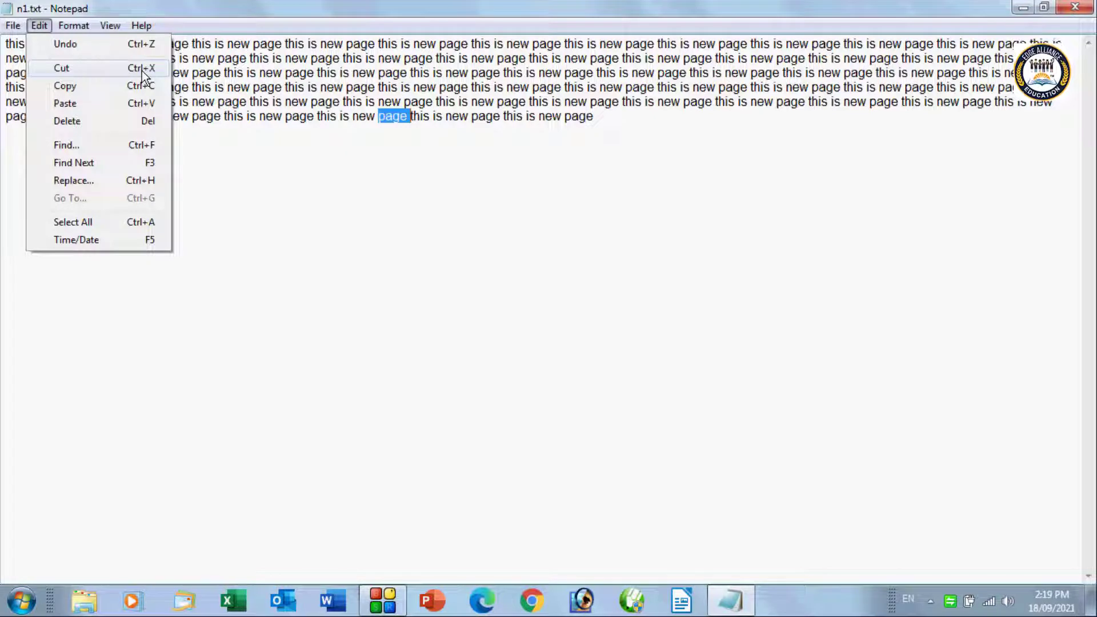
{"action": "left_click", "coordinate": [228, 102]}
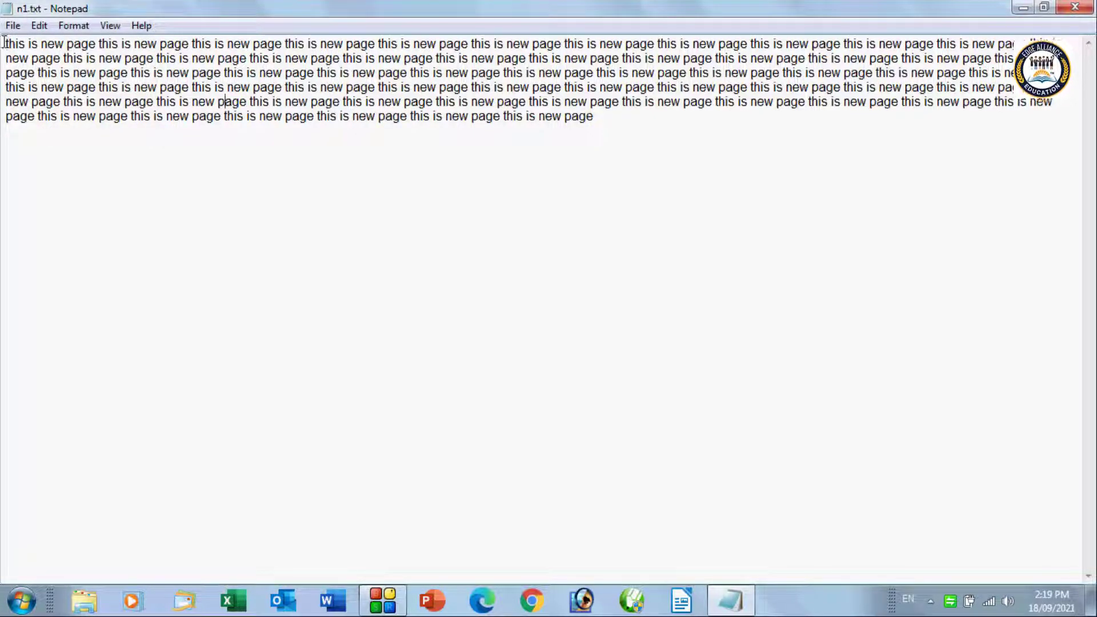
{"action": "left_click_drag", "start_coordinate": [6, 45], "coordinate": [98, 36]}
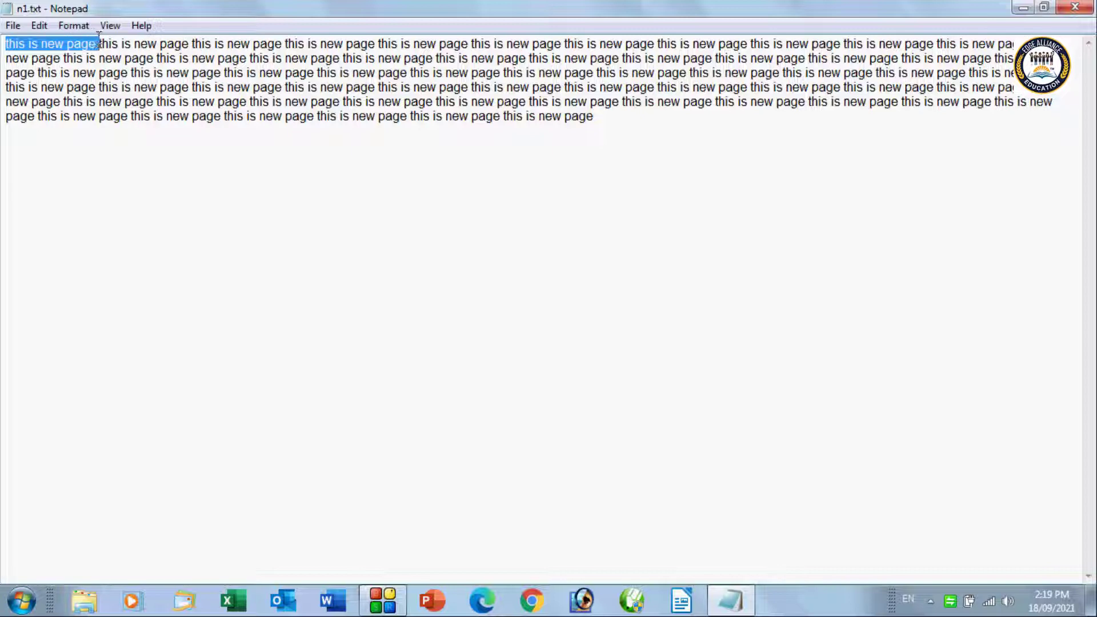
{"action": "left_click", "coordinate": [39, 25]}
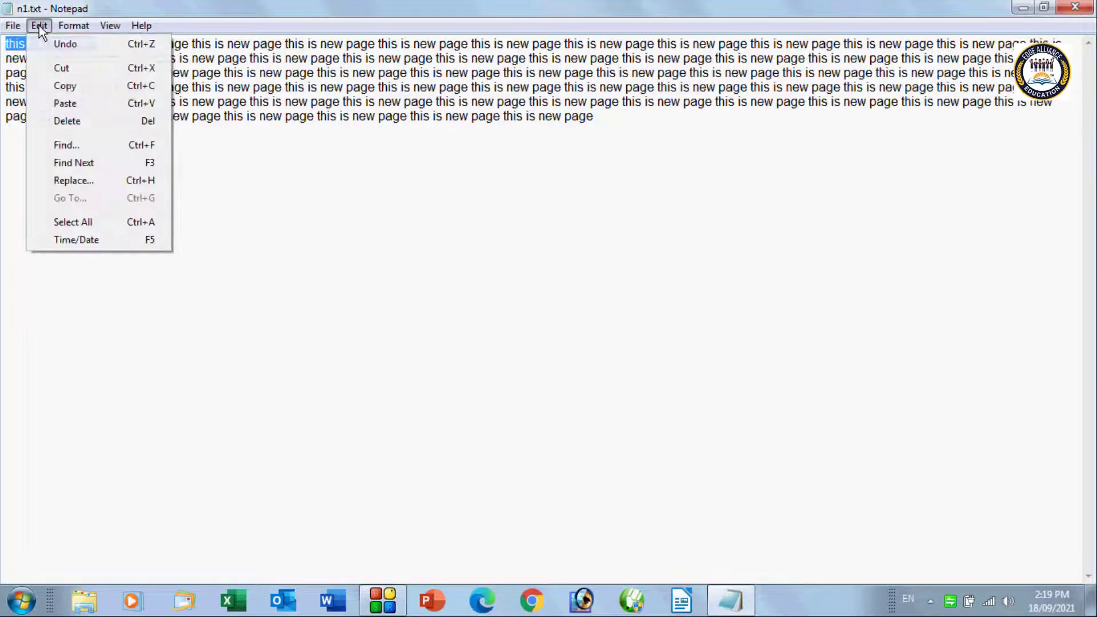
{"action": "left_click", "coordinate": [62, 66]}
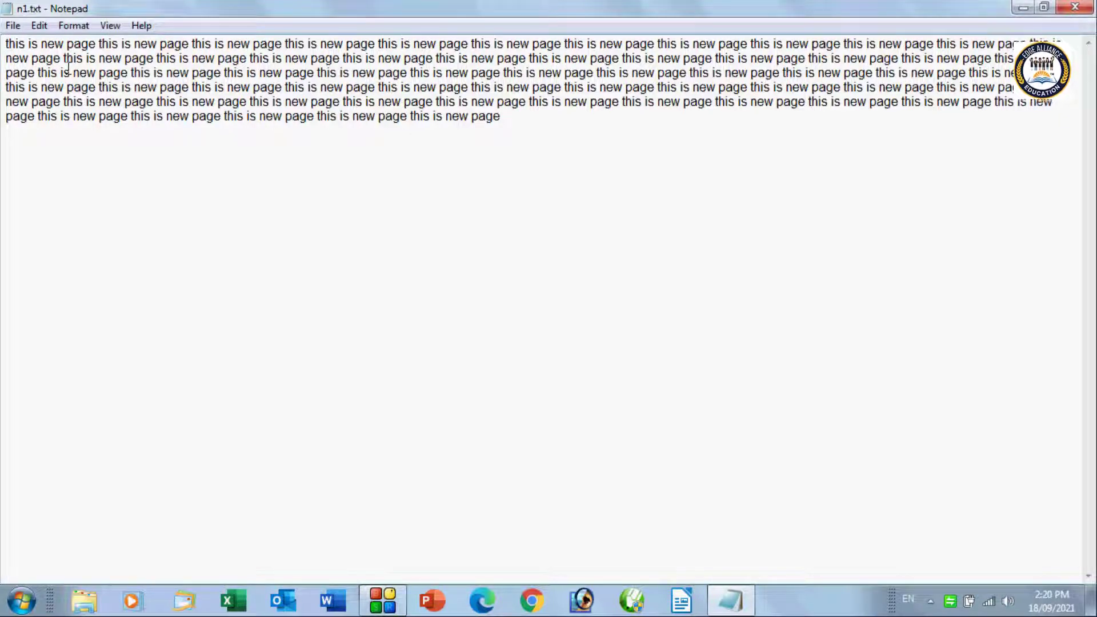
Step: Paste the cut phrase "this is new page" six times at the end of the text
{"action": "left_click", "coordinate": [537, 121]}
{"action": "left_click", "coordinate": [41, 25]}
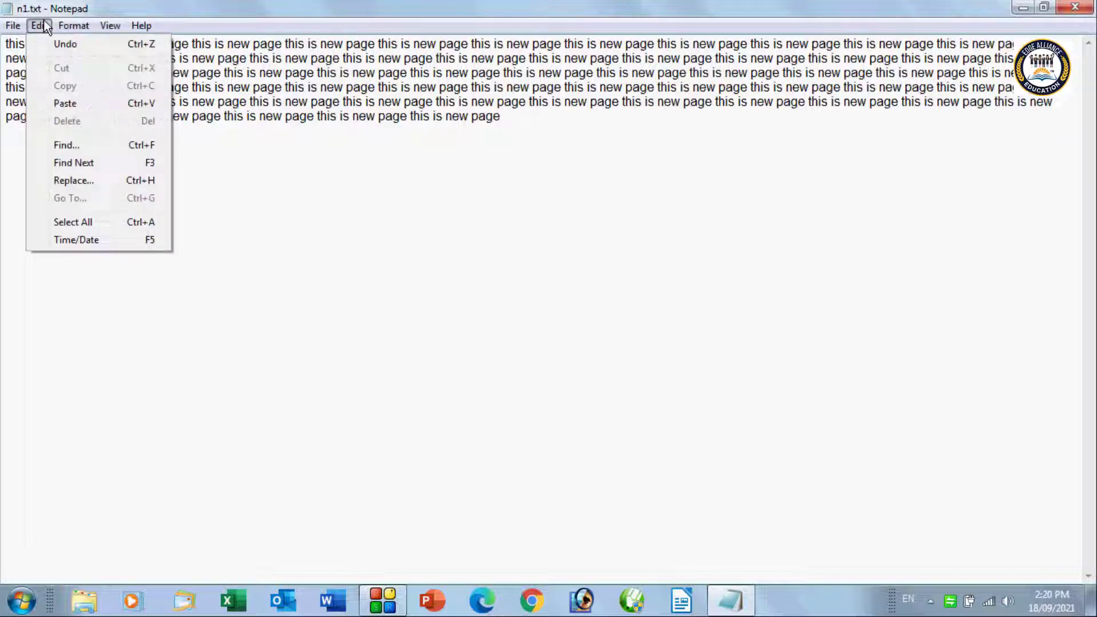
{"action": "left_click", "coordinate": [82, 103]}
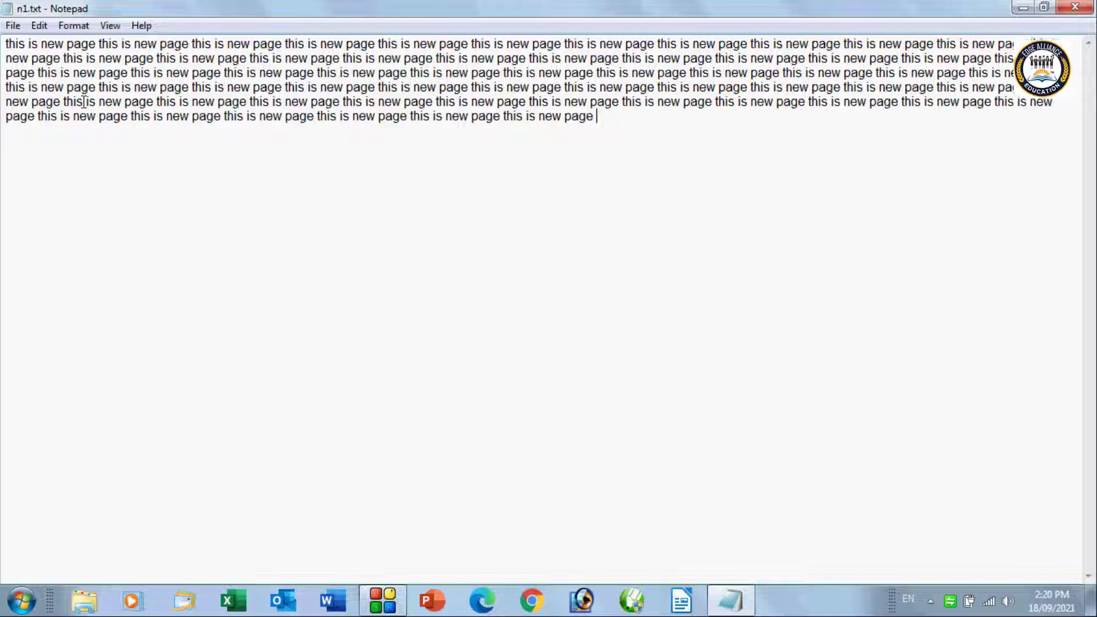
{"action": "left_click", "coordinate": [40, 29]}
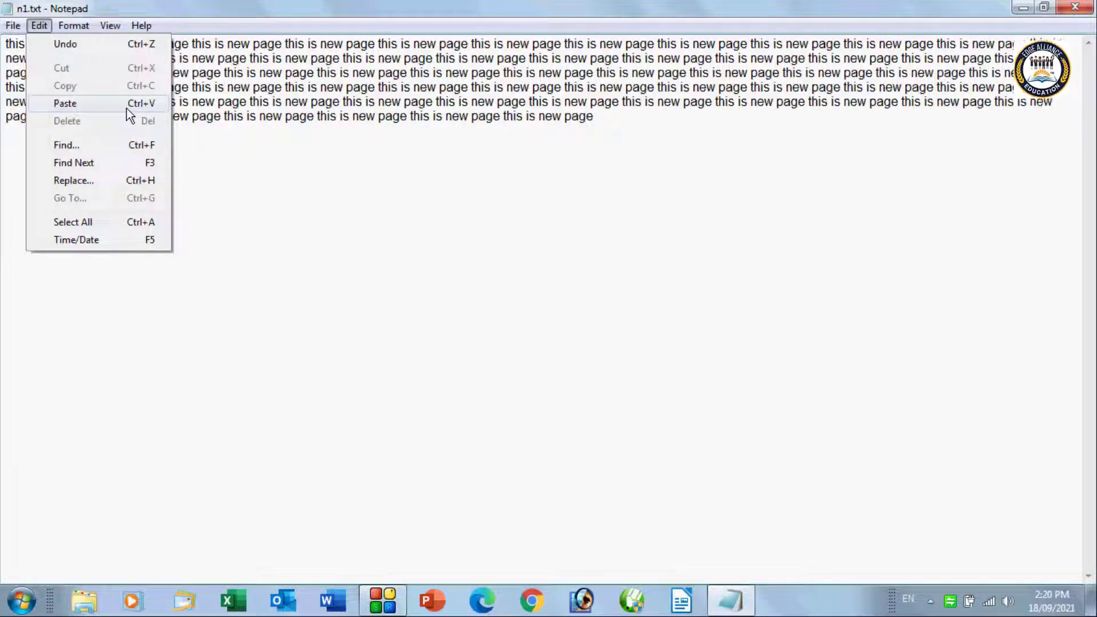
{"action": "left_click", "coordinate": [651, 125]}
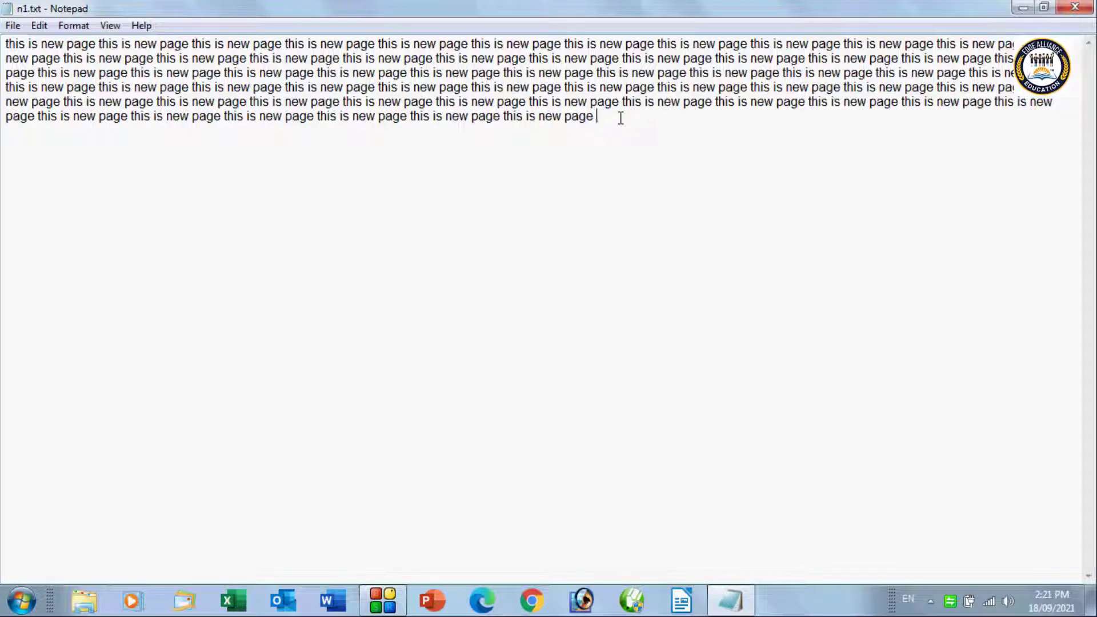
{"action": "type", "text": "this is new page this is new page this is new page this is new page"}
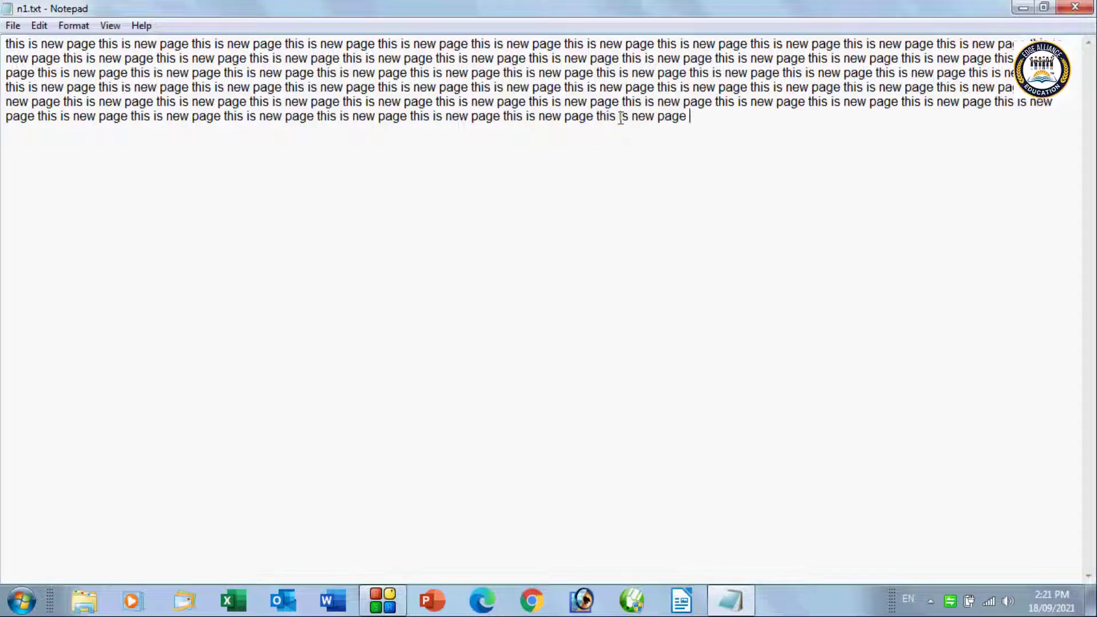
{"action": "type", "text": " this is new page this is new page"}
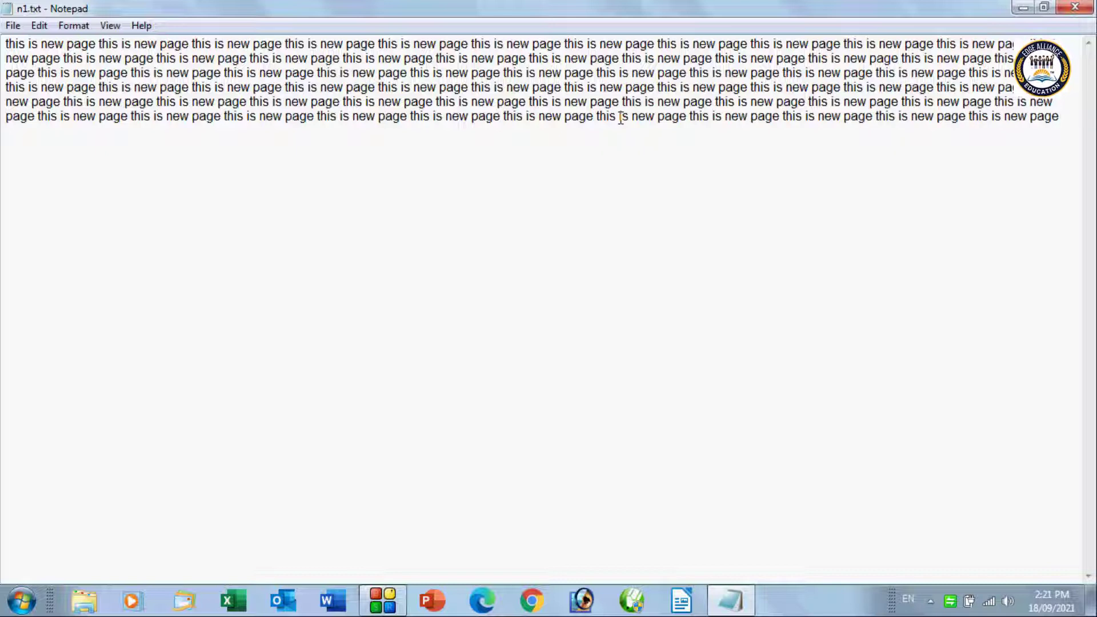
Step: Copy the first "this is new page" at the beginning of the first line
{"action": "left_click", "coordinate": [38, 25]}
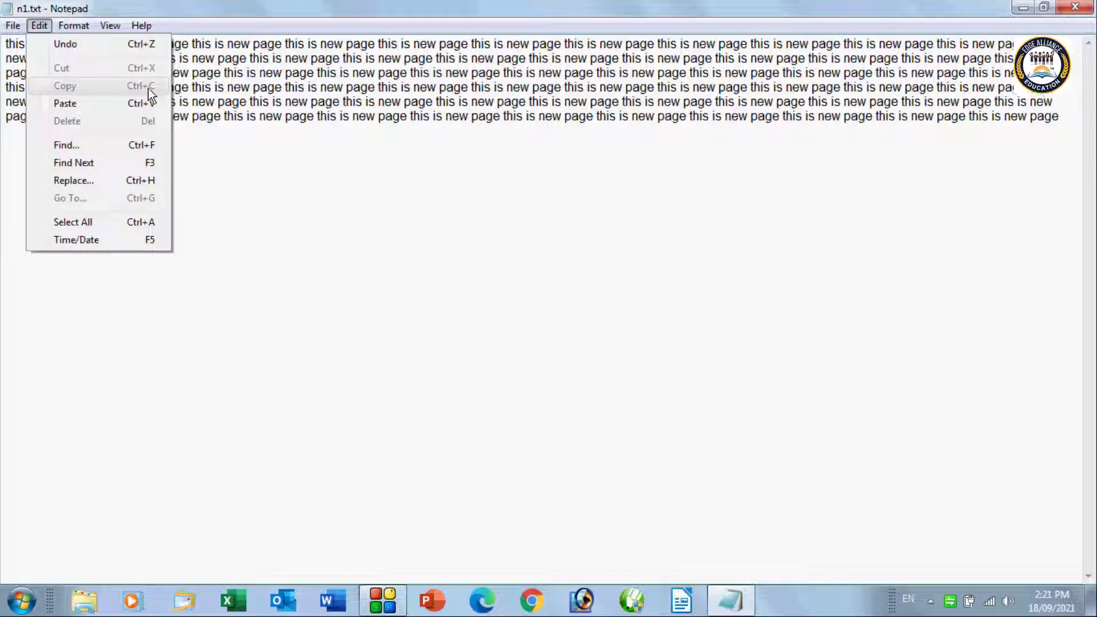
{"action": "left_click", "coordinate": [253, 143]}
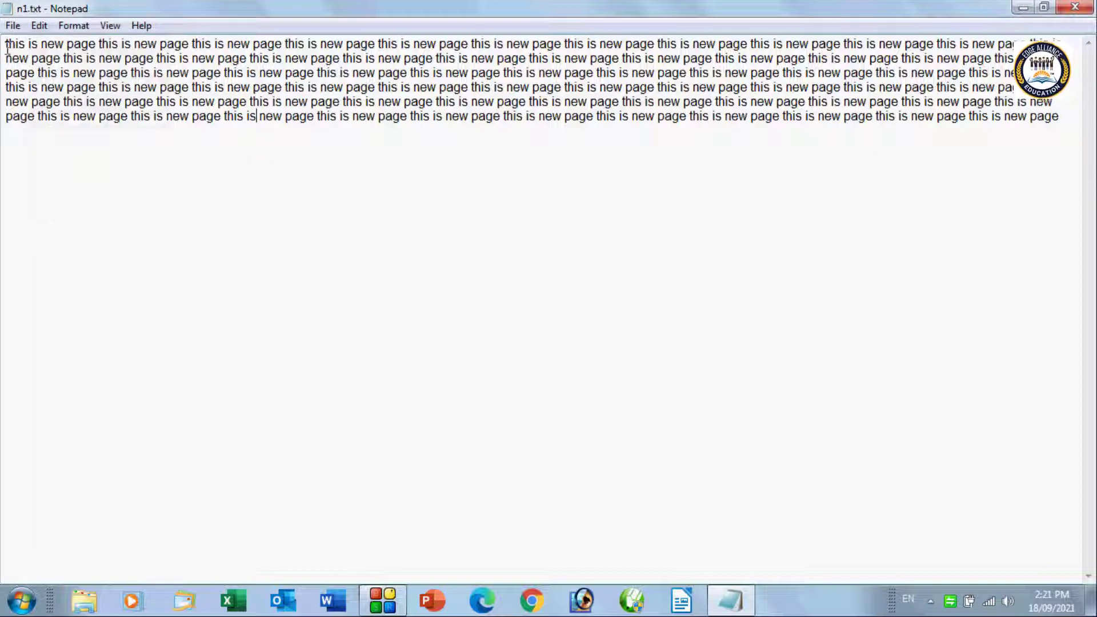
{"action": "left_click_drag", "start_coordinate": [6, 44], "coordinate": [98, 42]}
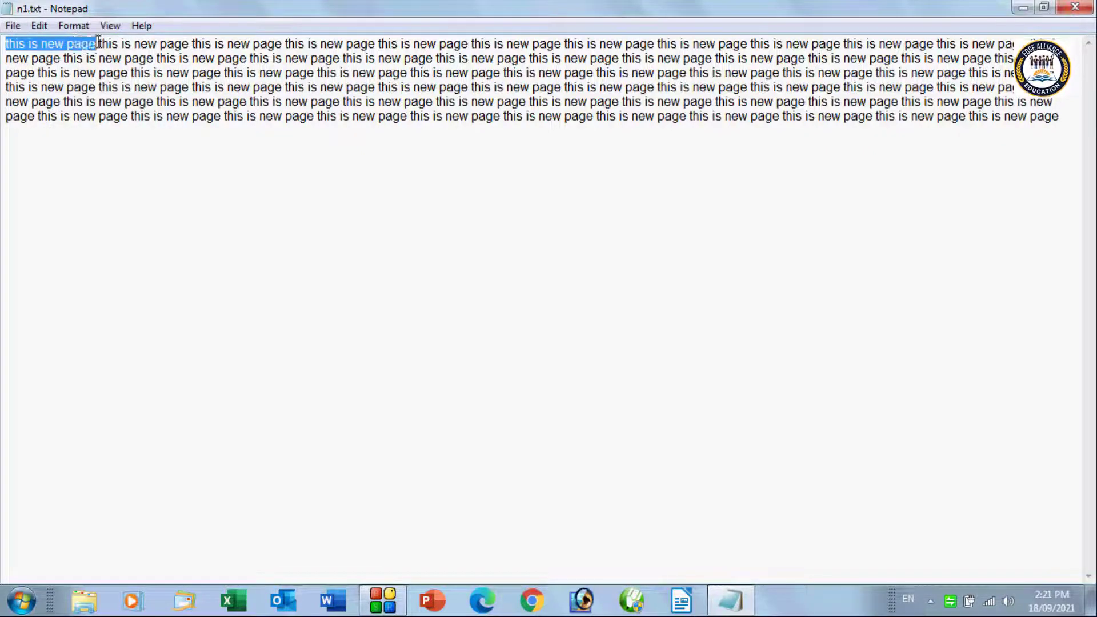
{"action": "left_click", "coordinate": [40, 26]}
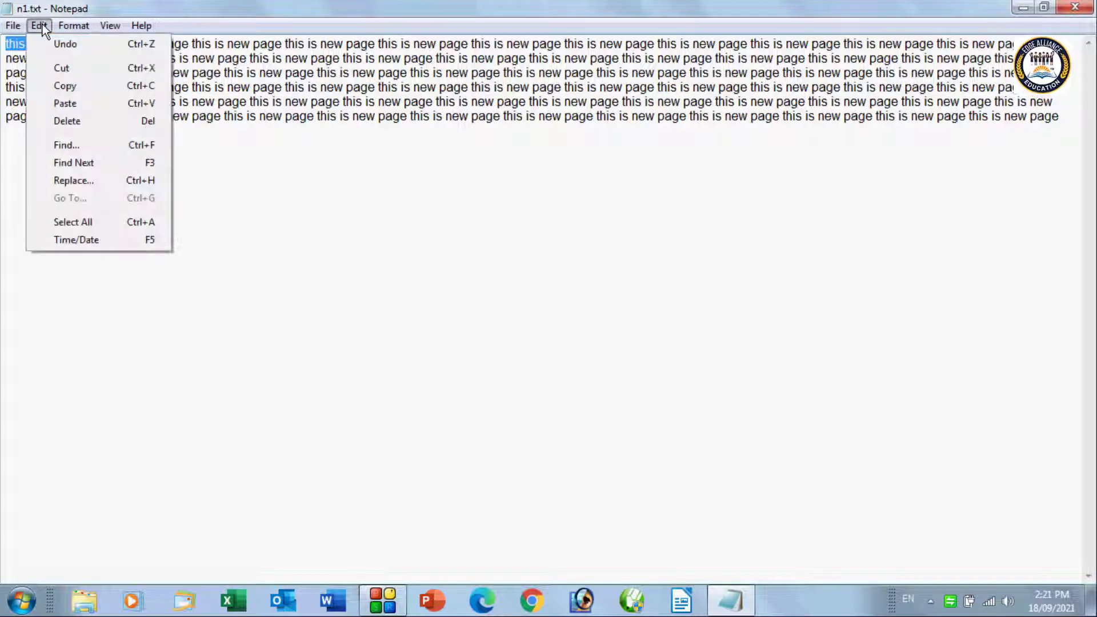
{"action": "left_click", "coordinate": [80, 85]}
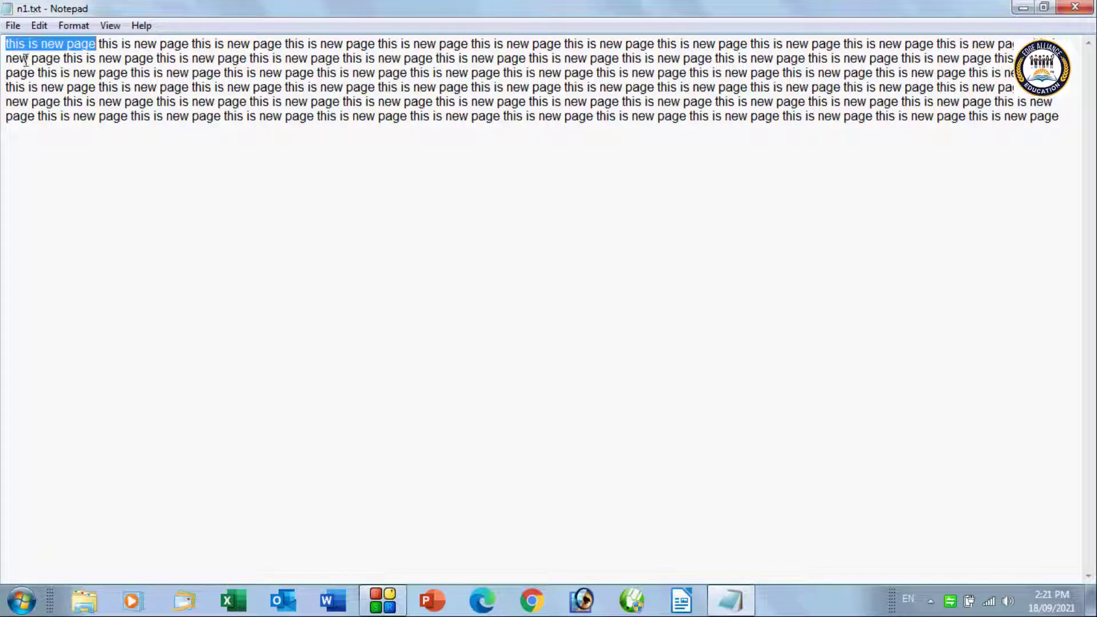
Step: Paste the copied phrase on a new line below the existing text
{"action": "left_click", "coordinate": [41, 156]}
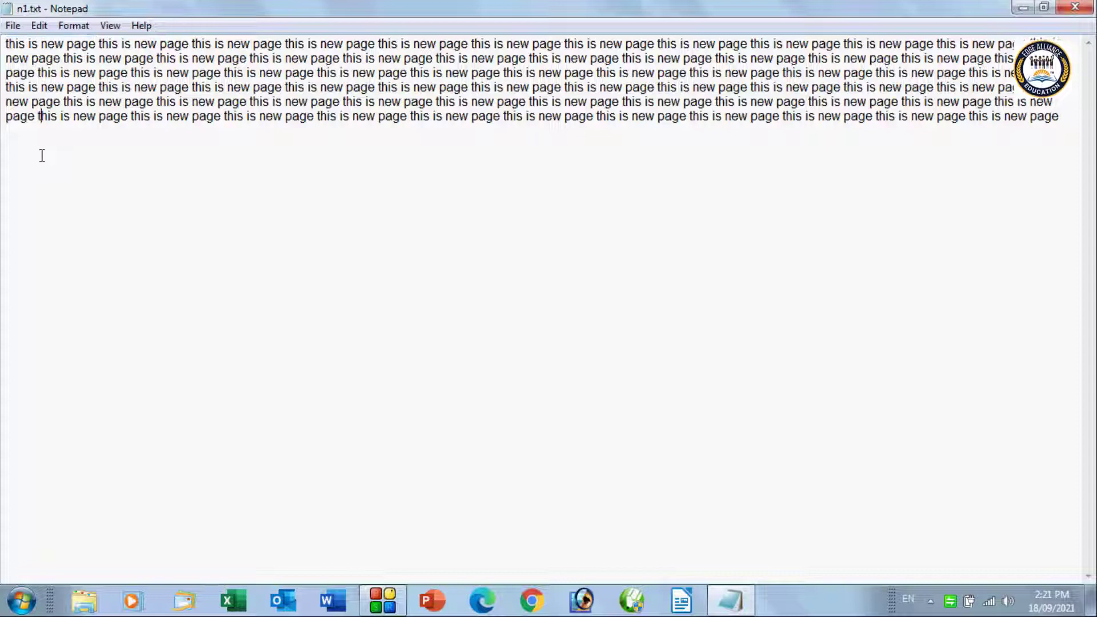
{"action": "left_click", "coordinate": [36, 118]}
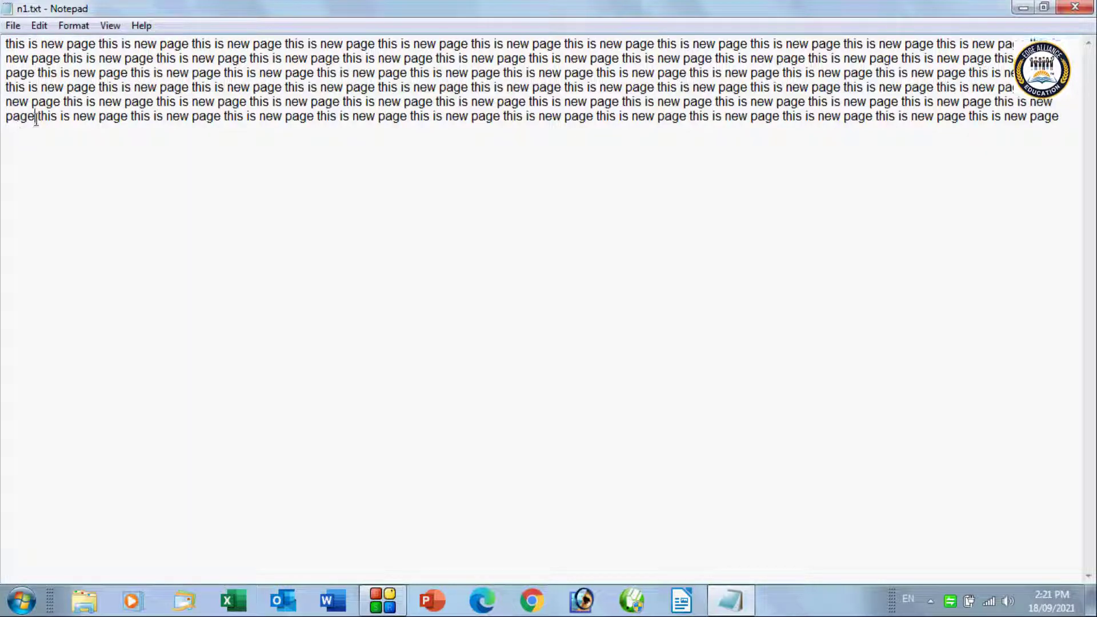
{"action": "left_click", "coordinate": [1070, 120]}
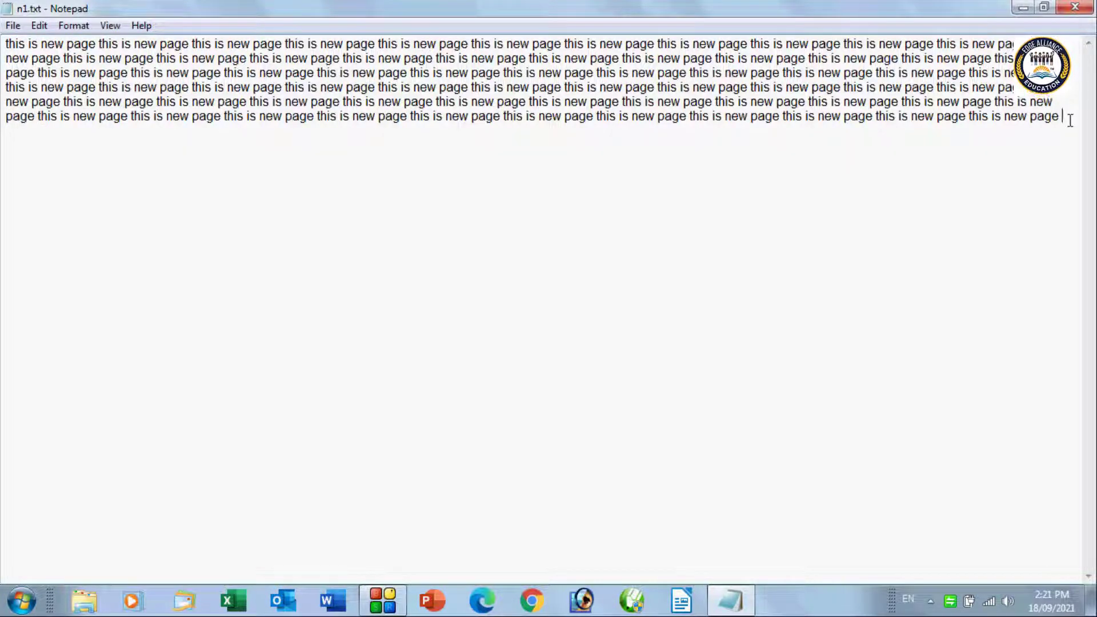
{"action": "left_click", "coordinate": [40, 29]}
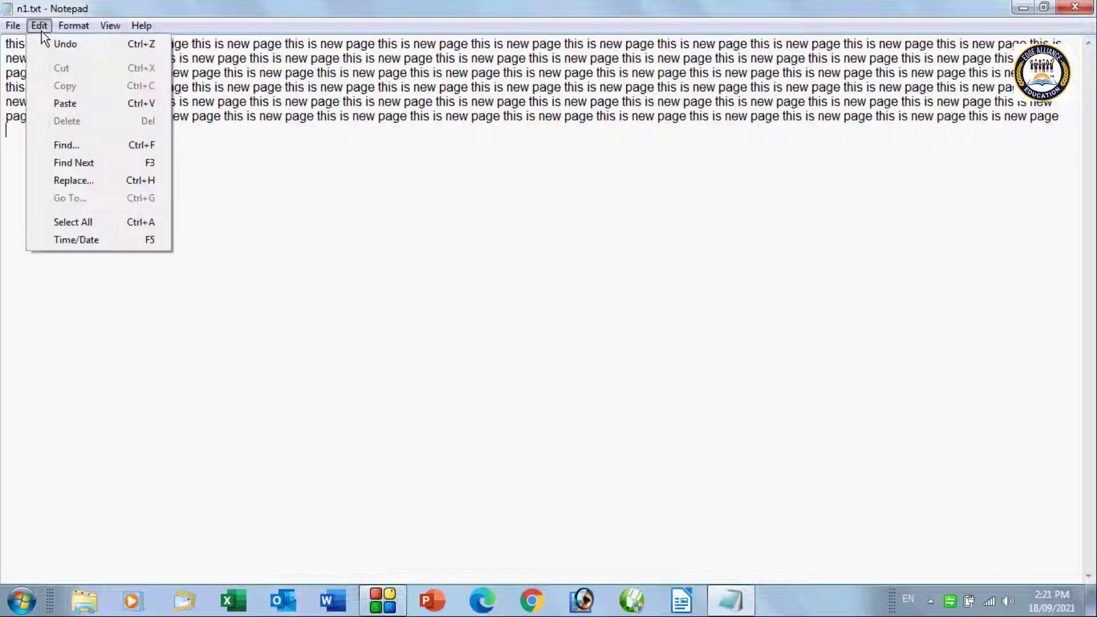
{"action": "left_click", "coordinate": [65, 103]}
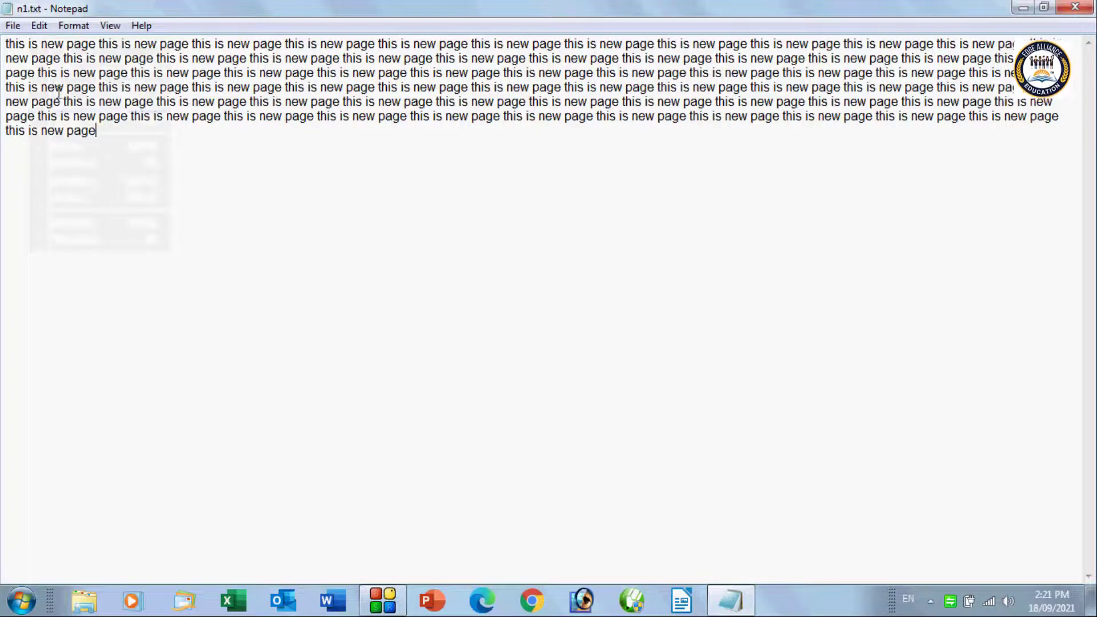
Step: Paste four more copies of "this is new page" at the end of the last line
{"action": "key", "text": "ctrl+v"}
{"action": "key", "text": "ctrl+v"}
{"action": "key", "text": "ctrl+v"}
{"action": "key", "text": "ctrl+v"}
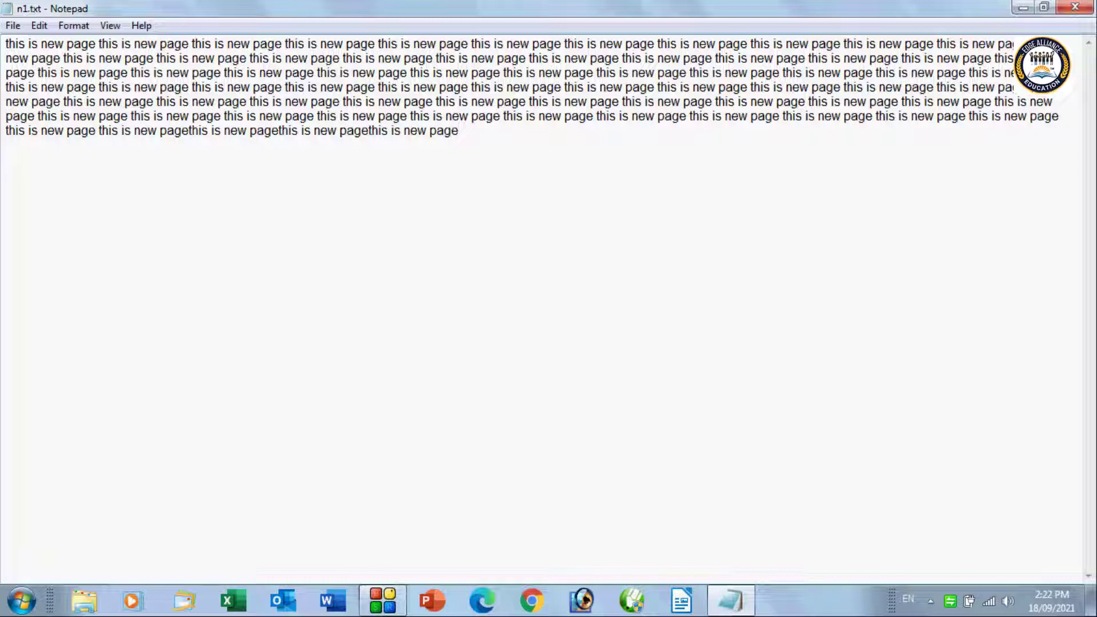
Step: Delete the text from after the fourth "this is new" on the first line through the first letter of the second line
{"action": "left_click", "coordinate": [38, 26]}
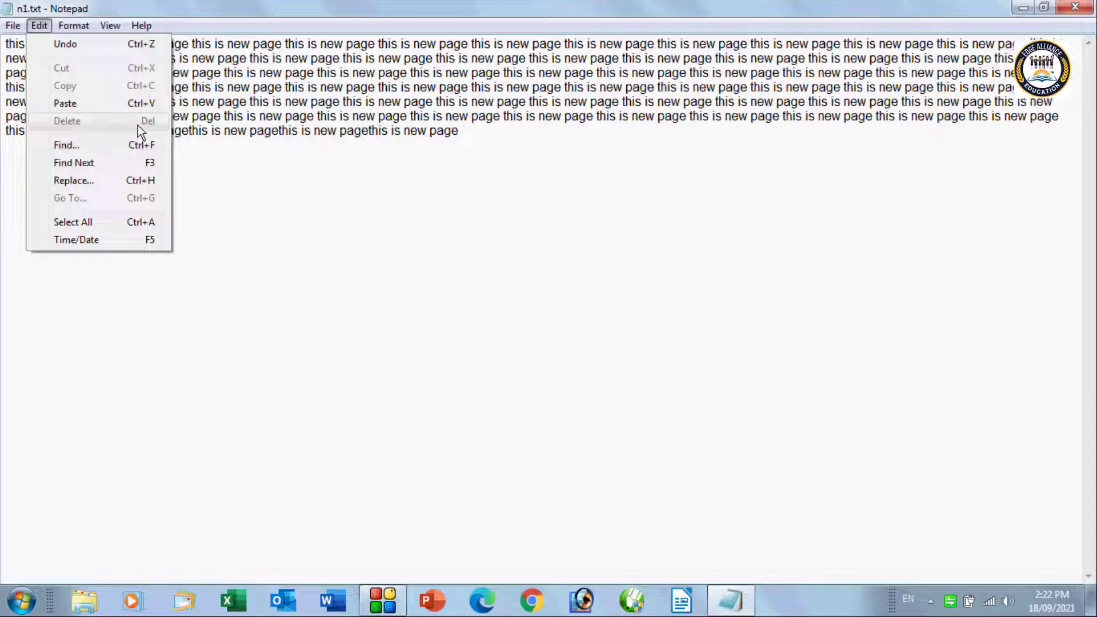
{"action": "left_click", "coordinate": [467, 131]}
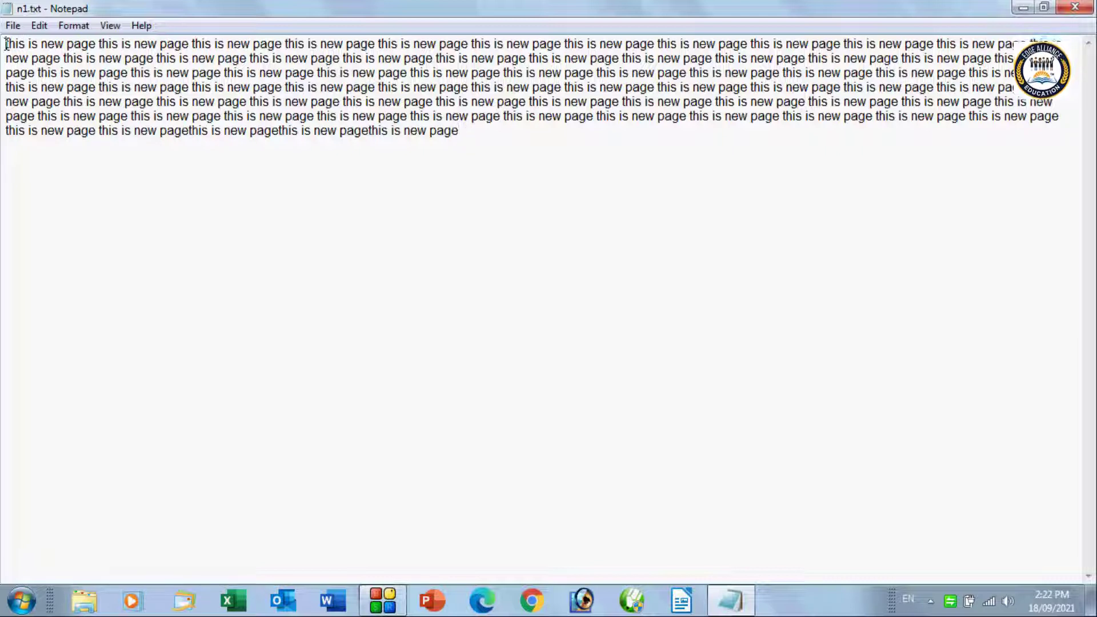
{"action": "mouse_move", "coordinate": [6, 44]}
{"action": "left_mouse_down"}
{"action": "mouse_move", "coordinate": [135, 35]}
{"action": "mouse_move", "coordinate": [339, 46]}
{"action": "mouse_move", "coordinate": [10, 57]}
{"action": "left_mouse_up"}
{"action": "left_click", "coordinate": [340, 45]}
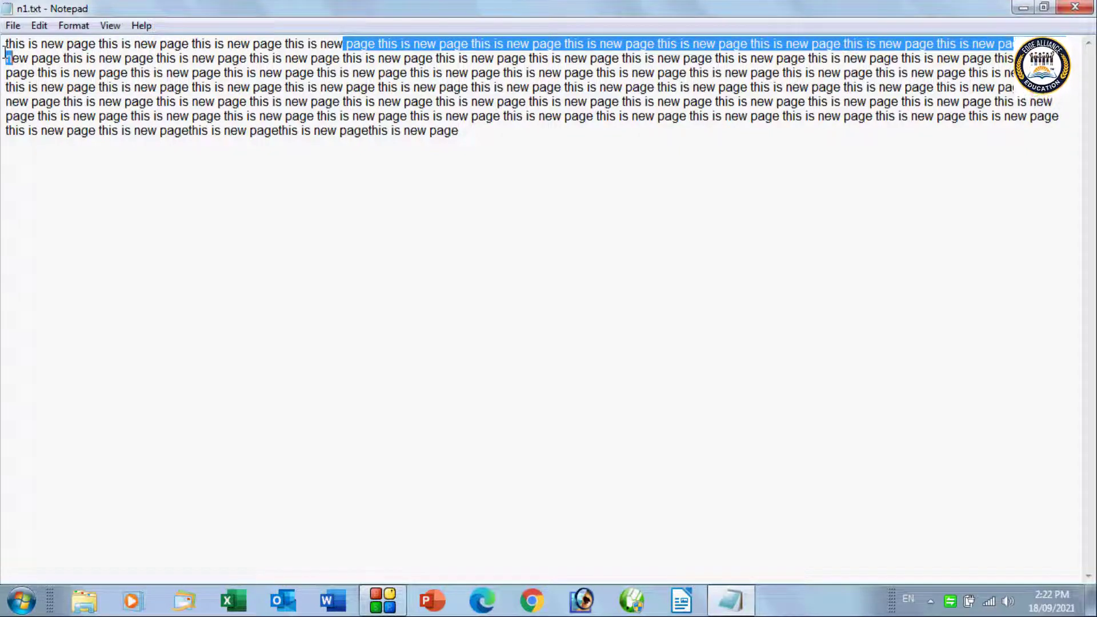
{"action": "left_click", "coordinate": [39, 26]}
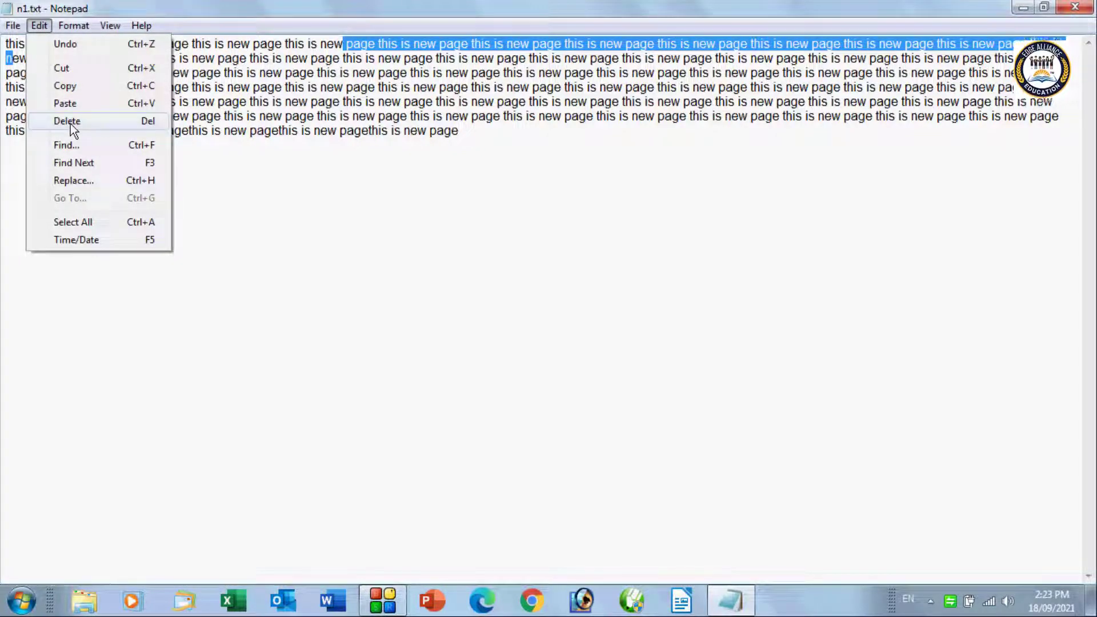
{"action": "left_click", "coordinate": [135, 122]}
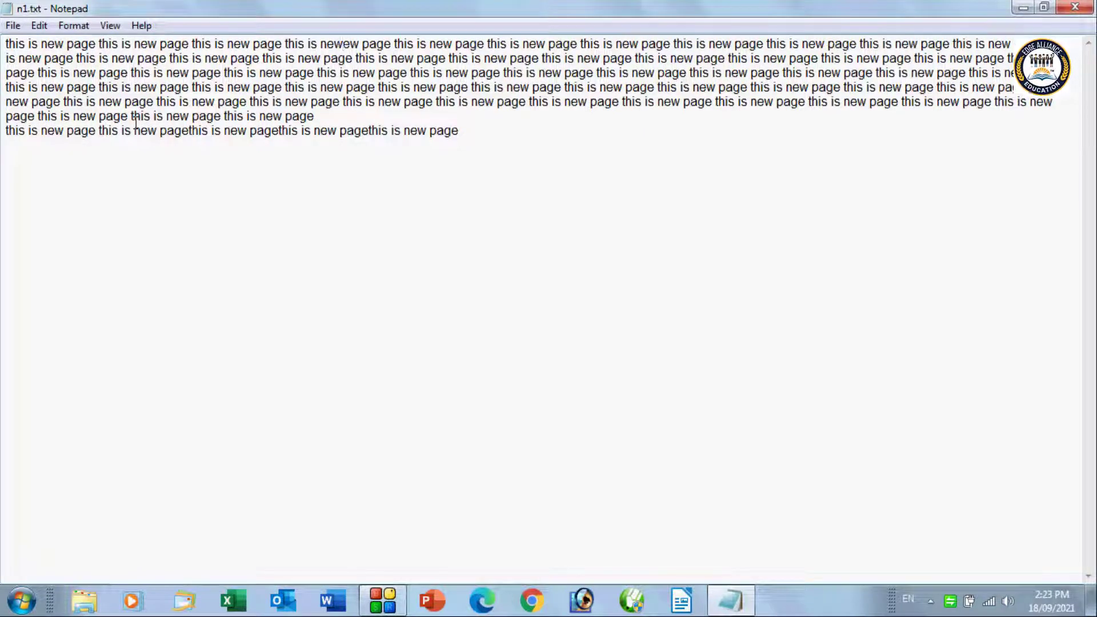
Step: Find the first occurrence of "new", searching down from the beginning of the text
{"action": "left_click", "coordinate": [39, 25]}
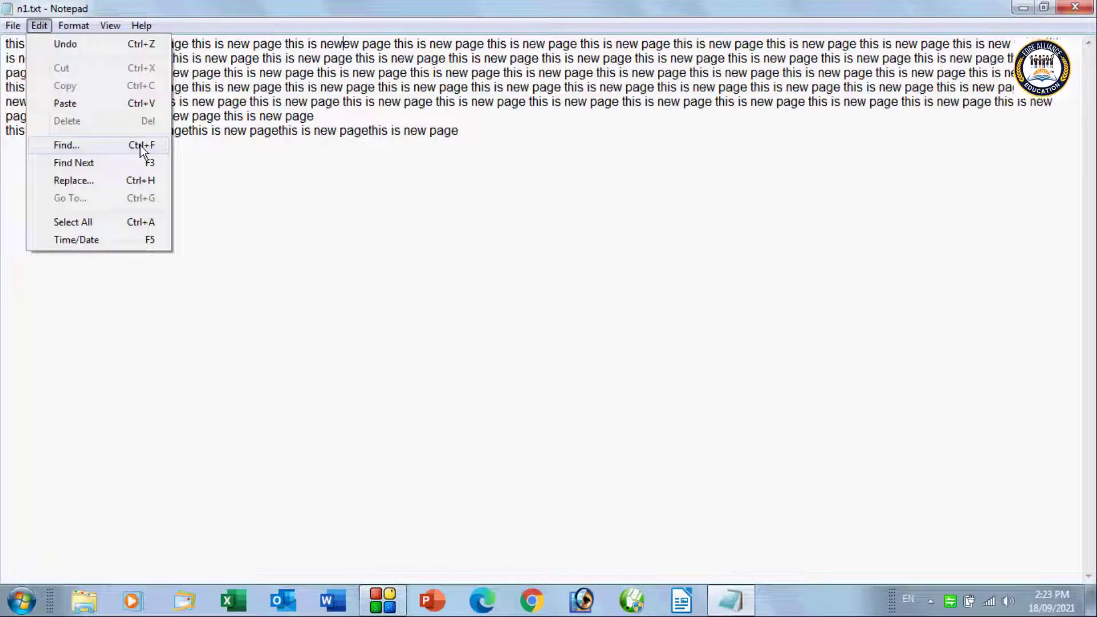
{"action": "left_click", "coordinate": [197, 133]}
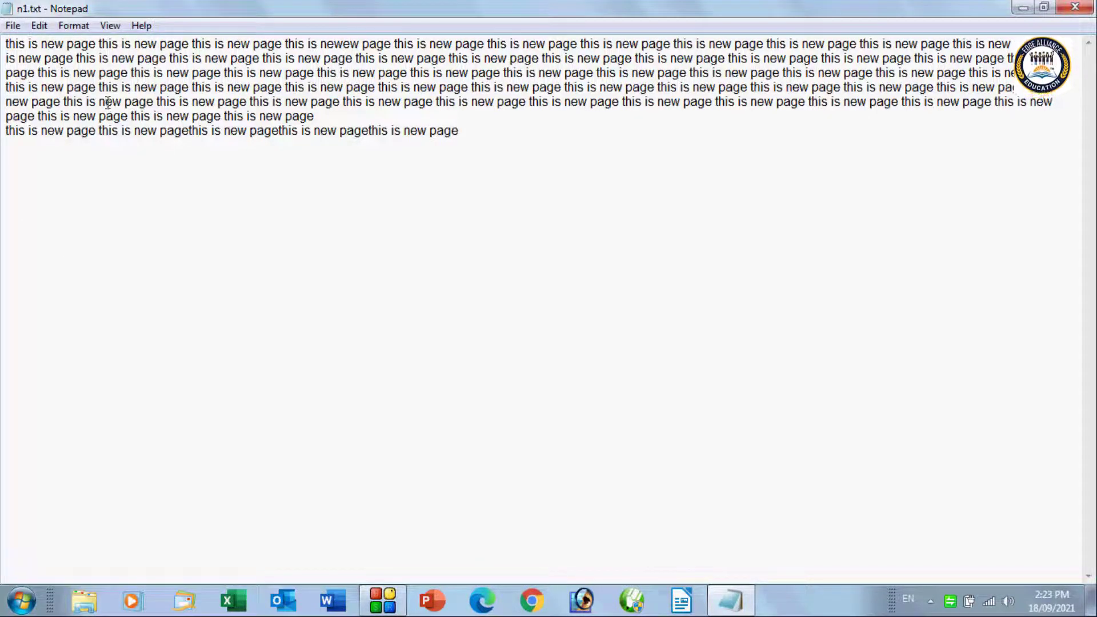
{"action": "left_click", "coordinate": [5, 43]}
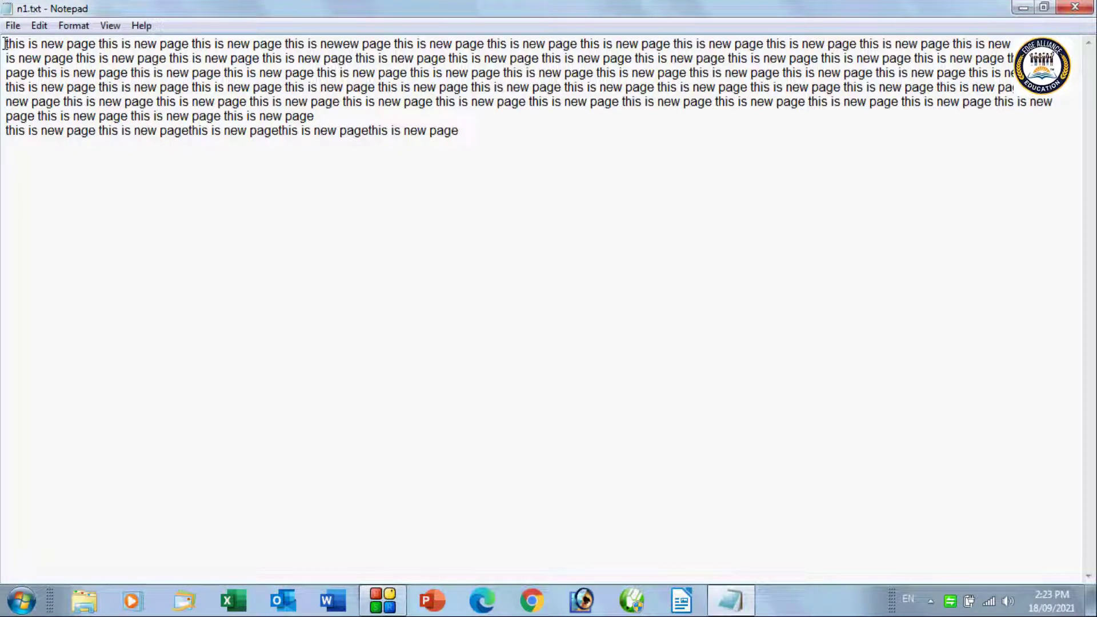
{"action": "left_click", "coordinate": [40, 25]}
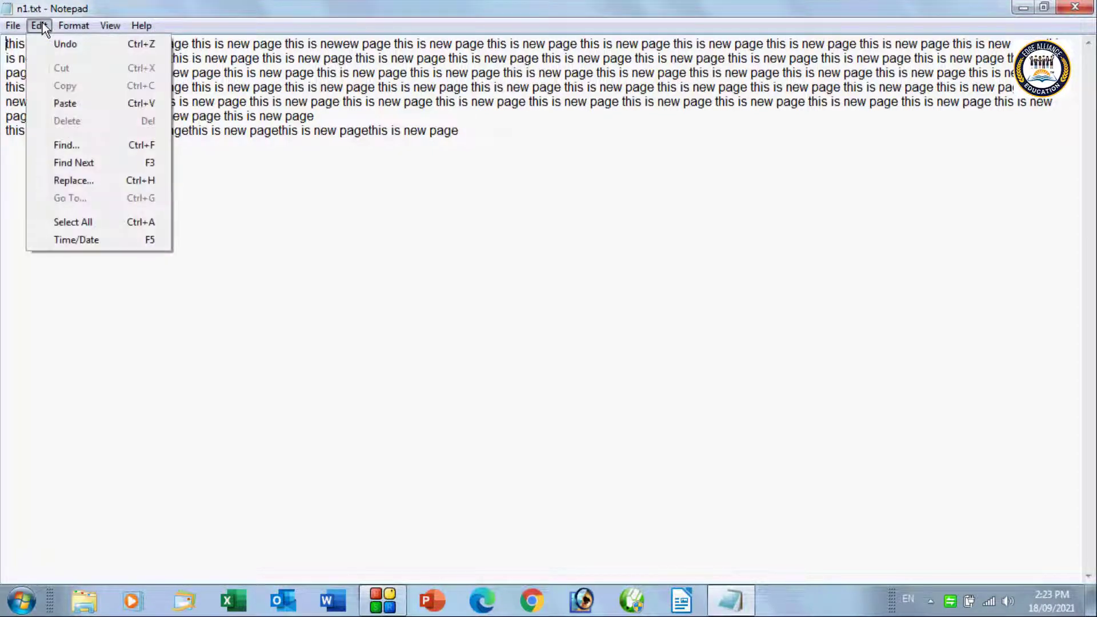
{"action": "left_click", "coordinate": [92, 144]}
{"action": "left_click_drag", "start_coordinate": [101, 140], "coordinate": [357, 103]}
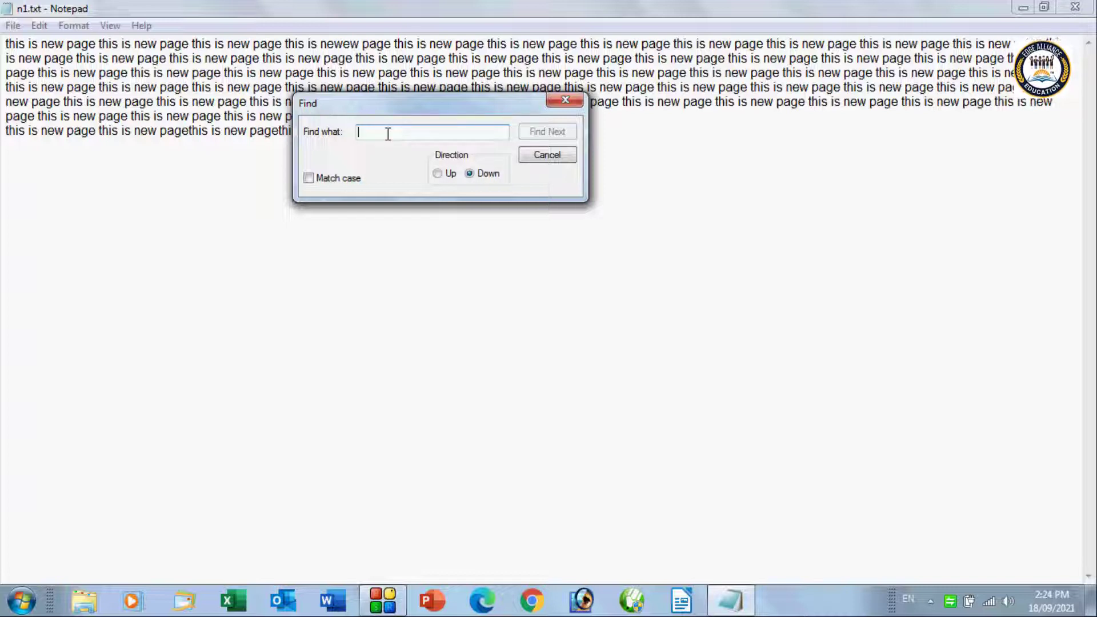
{"action": "type", "text": "new"}
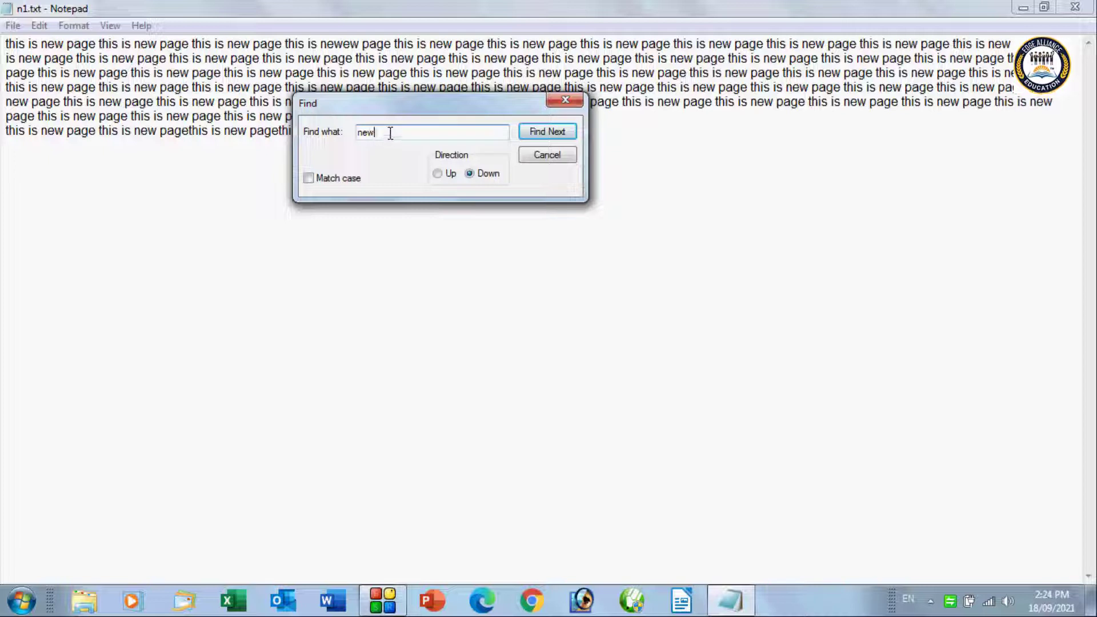
{"action": "left_click", "coordinate": [535, 132]}
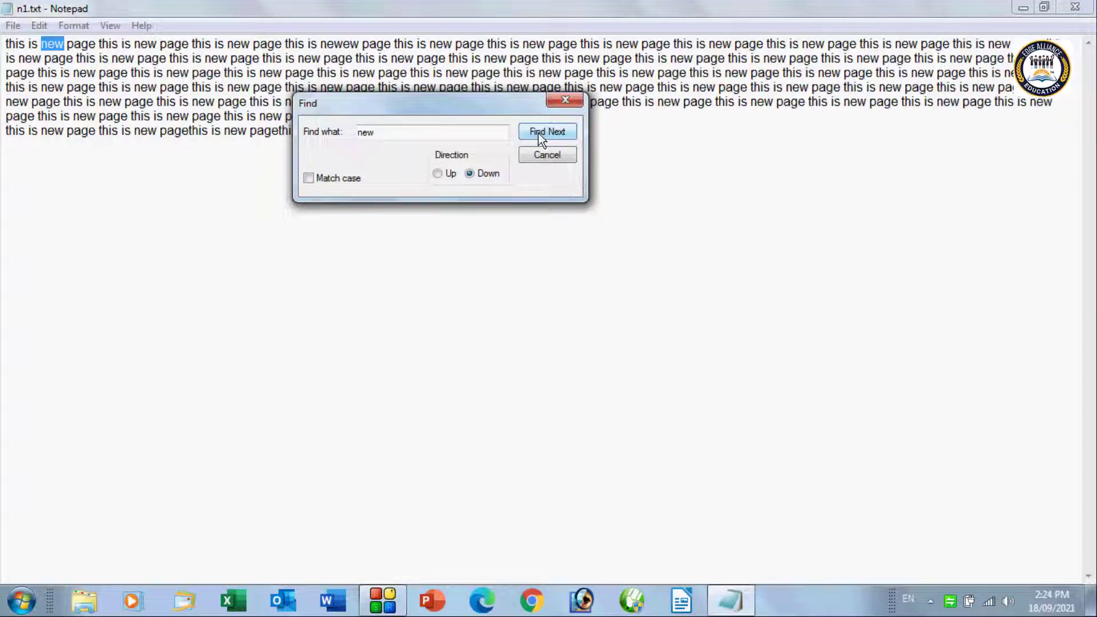
Step: Step through the following occurrences of "new" down to the third one on the third line
{"action": "left_click", "coordinate": [538, 132]}
{"action": "left_click", "coordinate": [538, 133]}
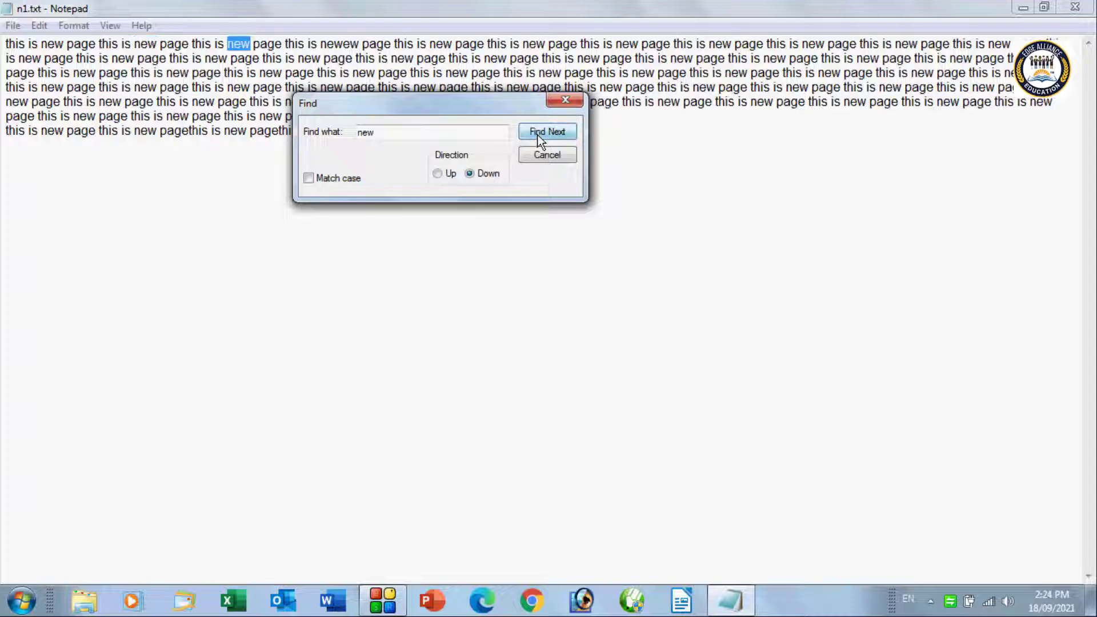
{"action": "left_click", "coordinate": [538, 133]}
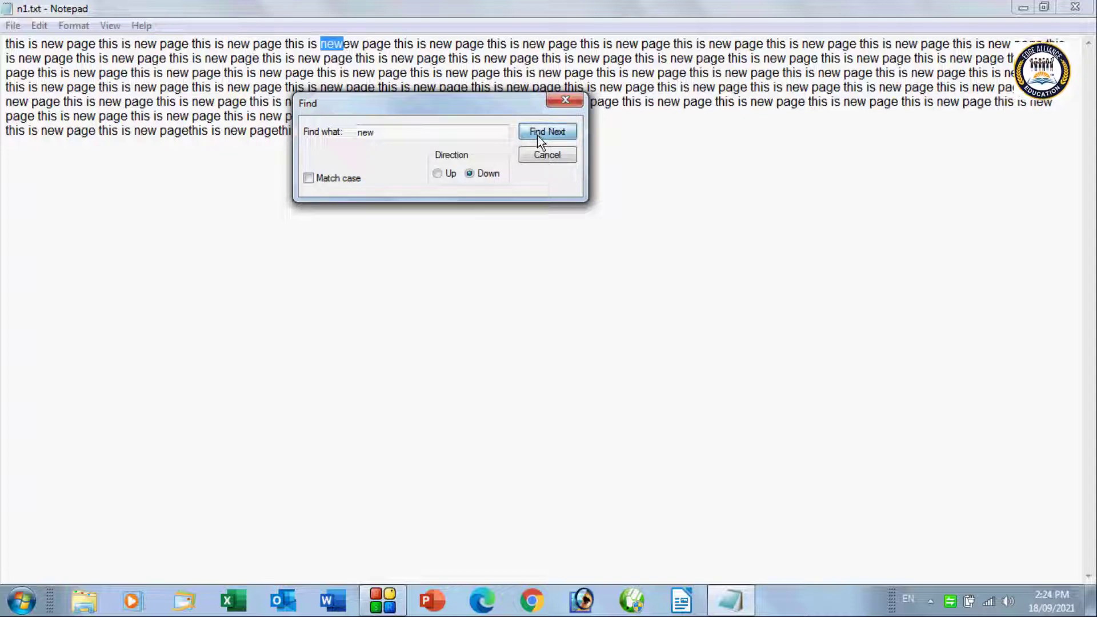
{"action": "left_click", "coordinate": [538, 133]}
{"action": "left_click", "coordinate": [538, 132]}
{"action": "left_click", "coordinate": [538, 132]}
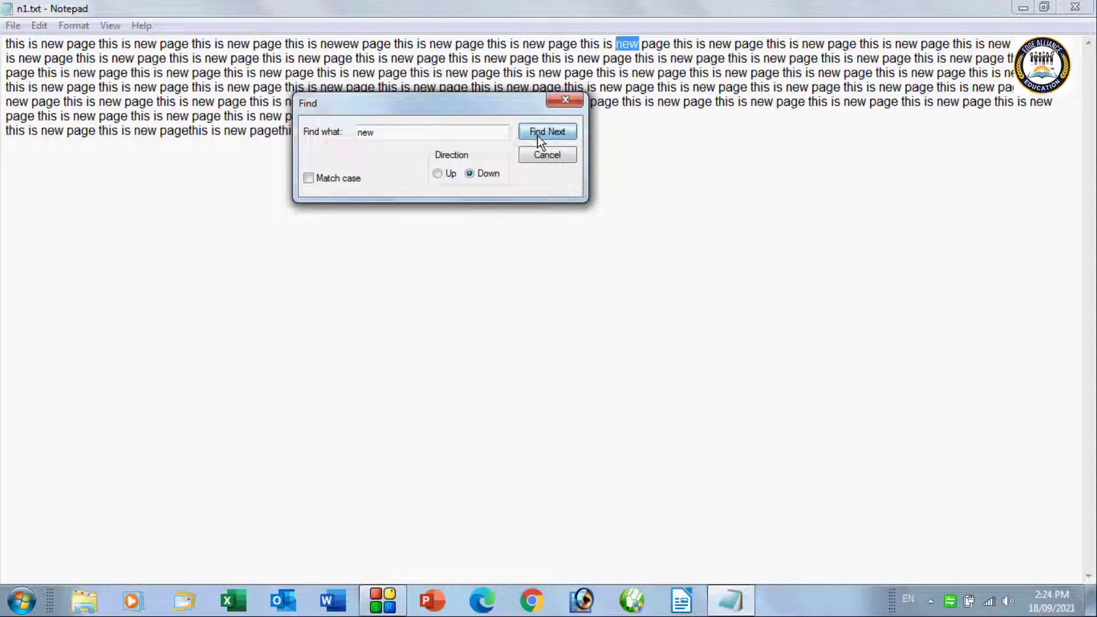
{"action": "left_click", "coordinate": [538, 133]}
{"action": "left_click", "coordinate": [538, 133]}
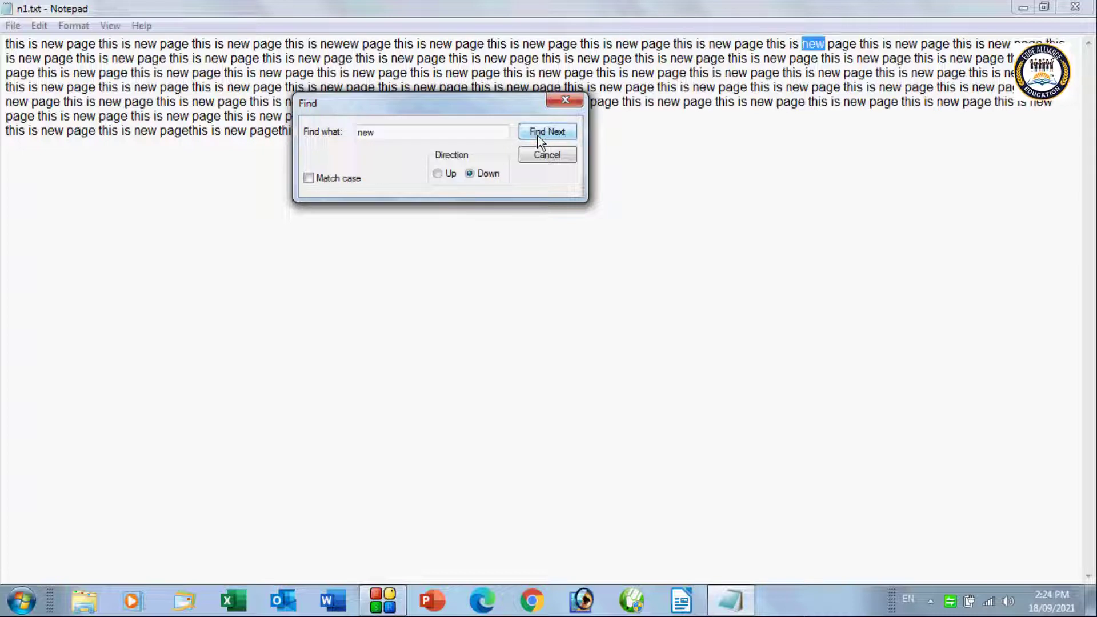
{"action": "left_click", "coordinate": [538, 136]}
{"action": "left_click", "coordinate": [538, 135]}
{"action": "left_click", "coordinate": [538, 135]}
{"action": "left_click", "coordinate": [538, 135]}
{"action": "left_click", "coordinate": [538, 135]}
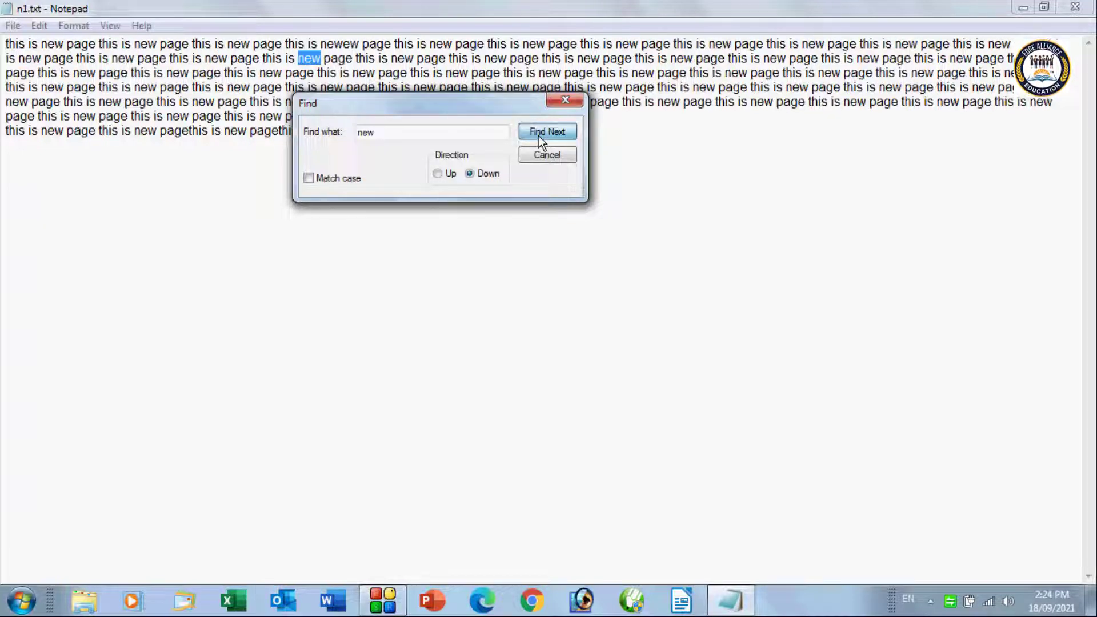
{"action": "left_click", "coordinate": [538, 136]}
{"action": "left_click", "coordinate": [538, 135]}
{"action": "left_click", "coordinate": [538, 135]}
{"action": "left_click", "coordinate": [538, 135]}
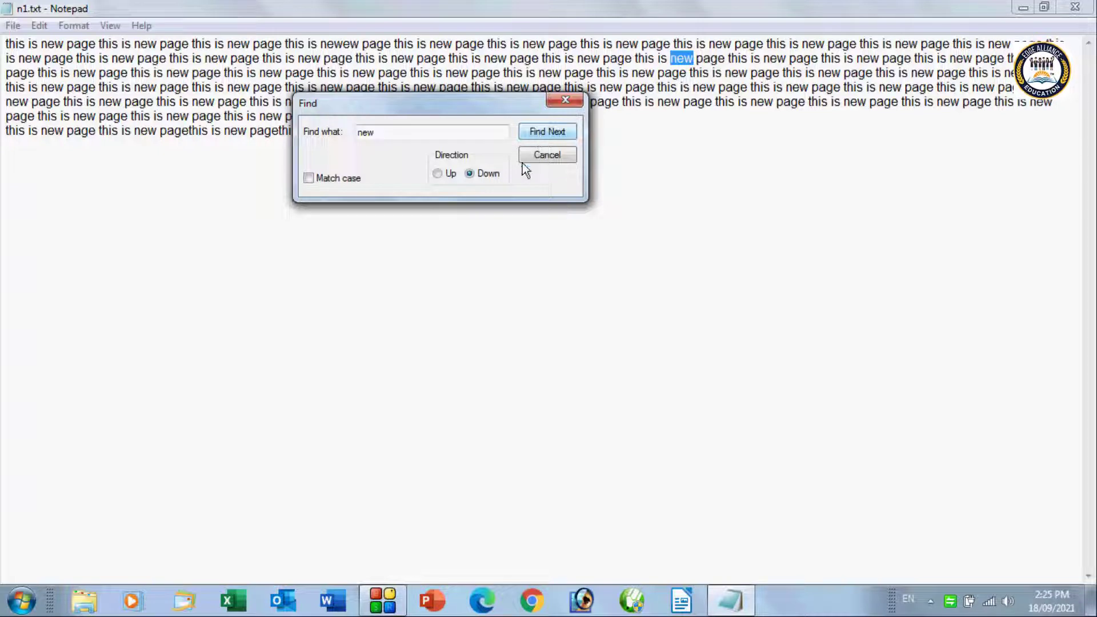
{"action": "left_click", "coordinate": [539, 135]}
{"action": "left_click", "coordinate": [540, 135]}
{"action": "left_click", "coordinate": [540, 134]}
{"action": "left_click", "coordinate": [540, 134]}
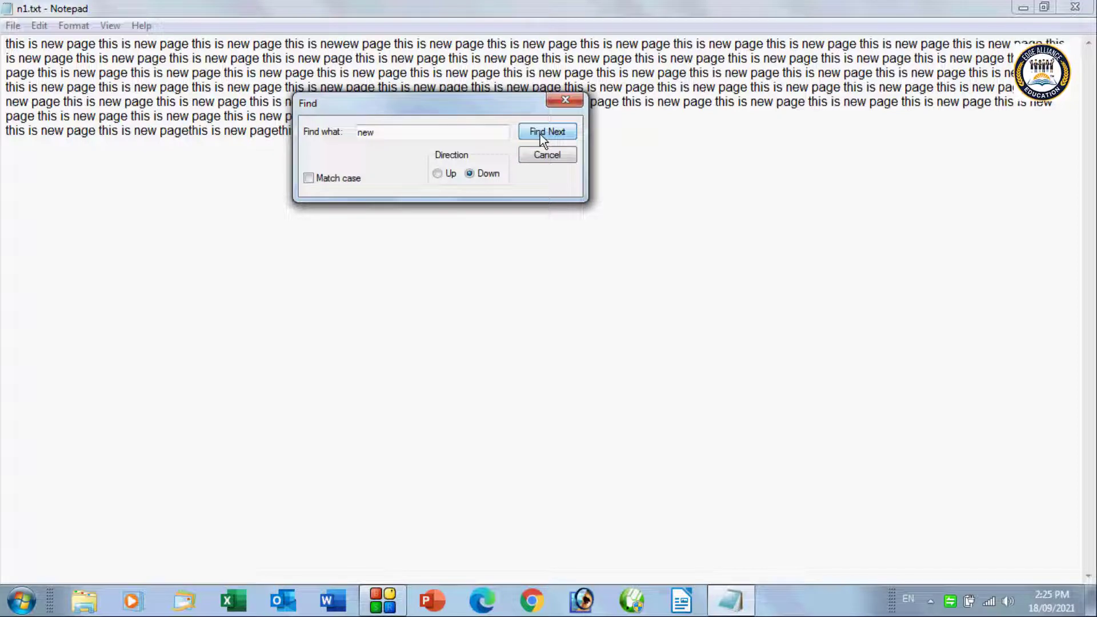
{"action": "left_click", "coordinate": [540, 135]}
{"action": "left_click", "coordinate": [539, 135]}
{"action": "left_click", "coordinate": [540, 135]}
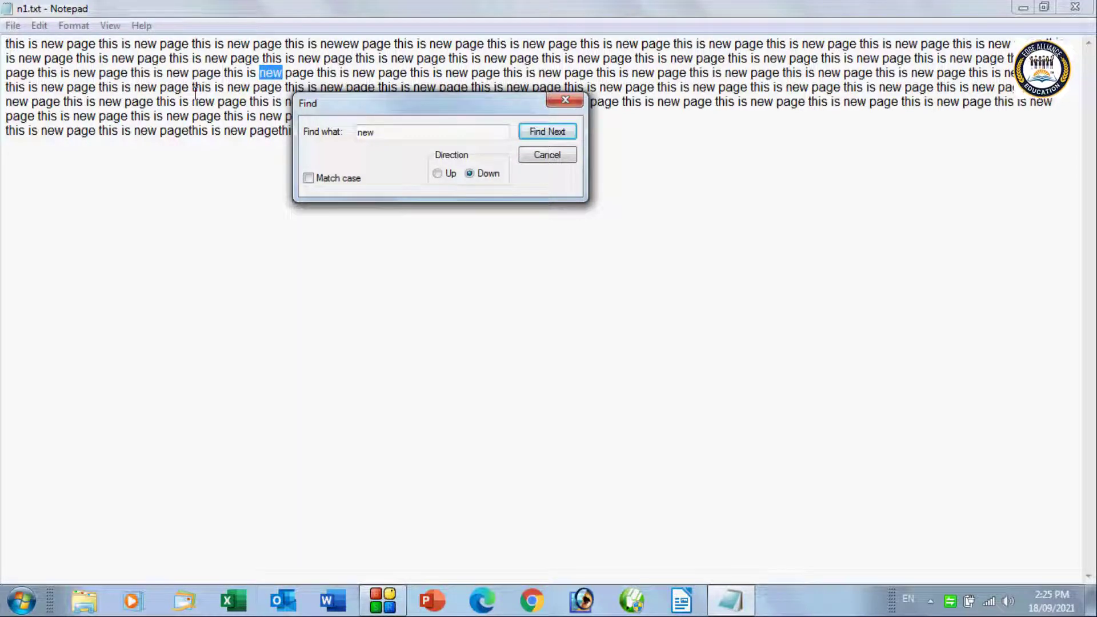
Step: Reverse the search direction to Up and step back through "new" to its fifth occurrence on the first line
{"action": "left_click", "coordinate": [437, 173]}
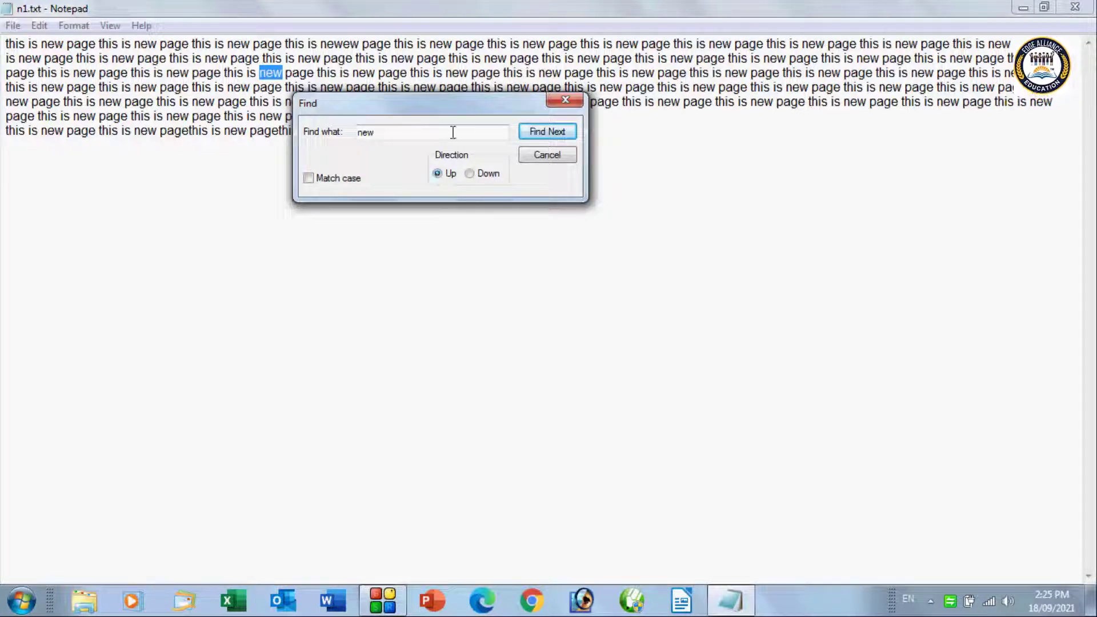
{"action": "left_click", "coordinate": [538, 132]}
{"action": "left_click", "coordinate": [538, 133]}
{"action": "left_click", "coordinate": [538, 133]}
{"action": "left_click", "coordinate": [538, 133]}
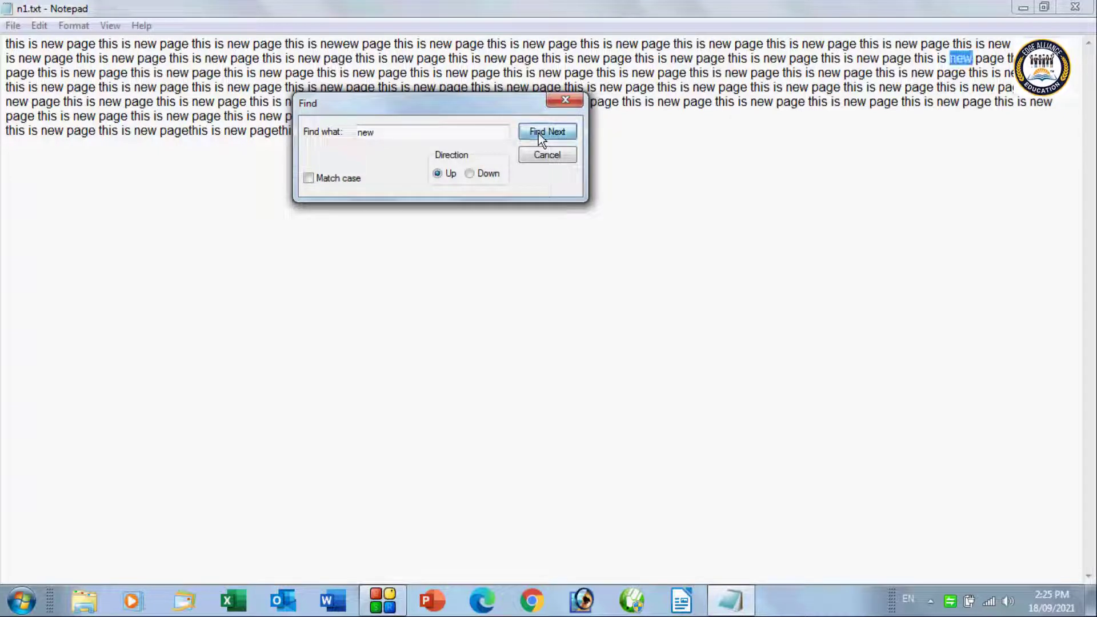
{"action": "left_click", "coordinate": [538, 133]}
{"action": "left_click", "coordinate": [538, 132]}
{"action": "left_click", "coordinate": [538, 132]}
{"action": "left_click", "coordinate": [538, 132]}
{"action": "left_click", "coordinate": [538, 133]}
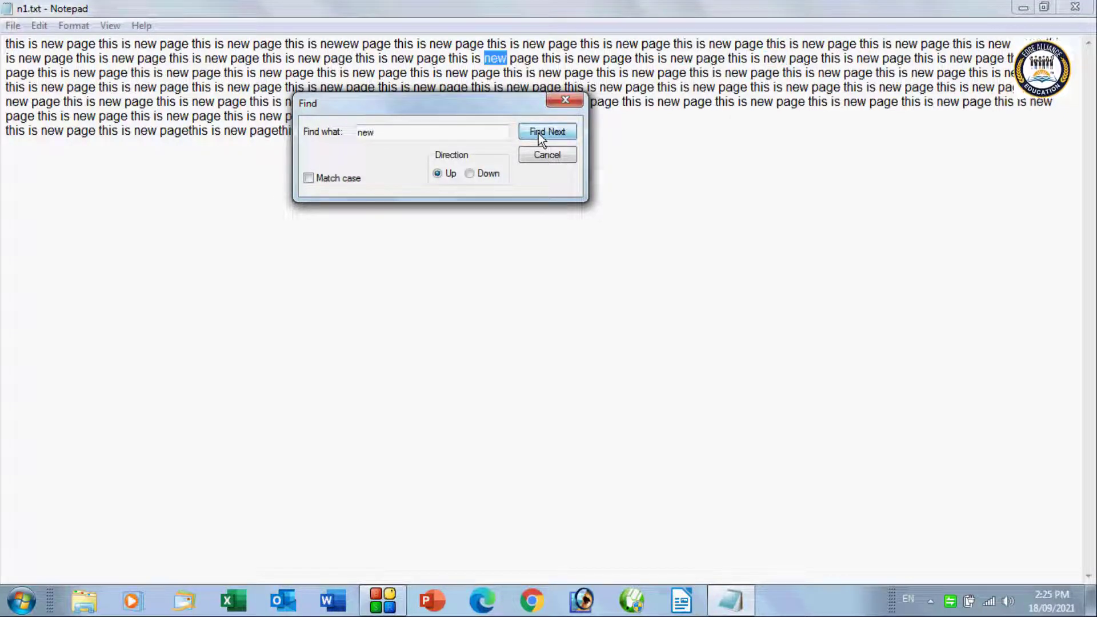
{"action": "left_click", "coordinate": [538, 133]}
{"action": "left_click", "coordinate": [537, 133]}
{"action": "left_click", "coordinate": [538, 133]}
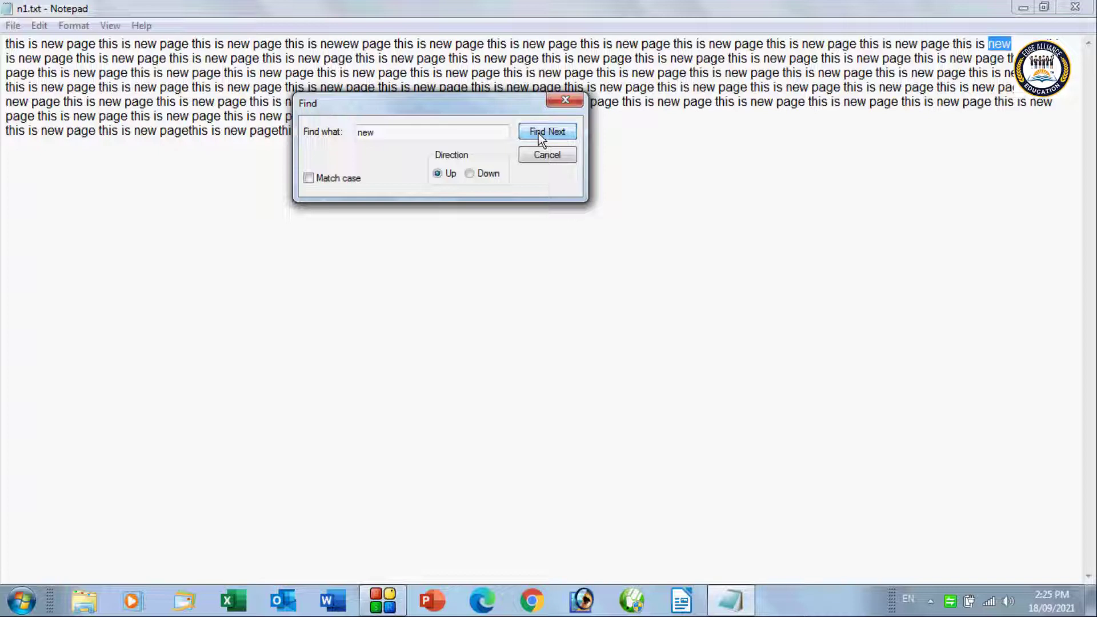
{"action": "left_click", "coordinate": [538, 133]}
{"action": "left_click", "coordinate": [538, 133]}
{"action": "left_click", "coordinate": [538, 132]}
{"action": "left_click", "coordinate": [538, 133]}
{"action": "left_click", "coordinate": [538, 133]}
{"action": "left_click", "coordinate": [538, 133]}
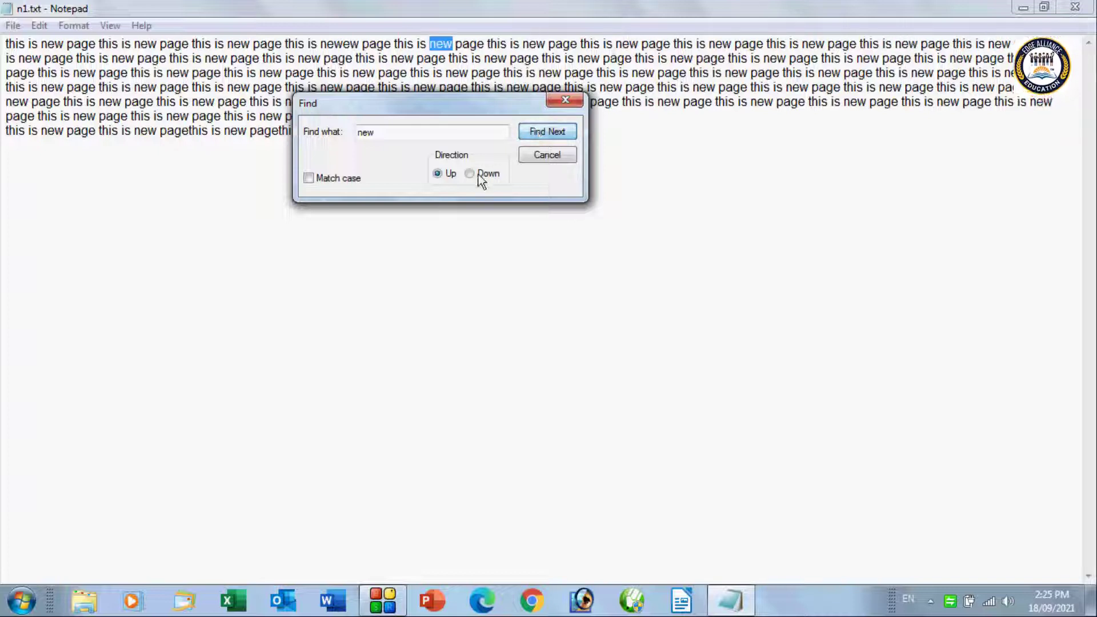
Step: Search down for "NEW" without matching case, stepping to the last occurrence on the first line
{"action": "left_click", "coordinate": [483, 174]}
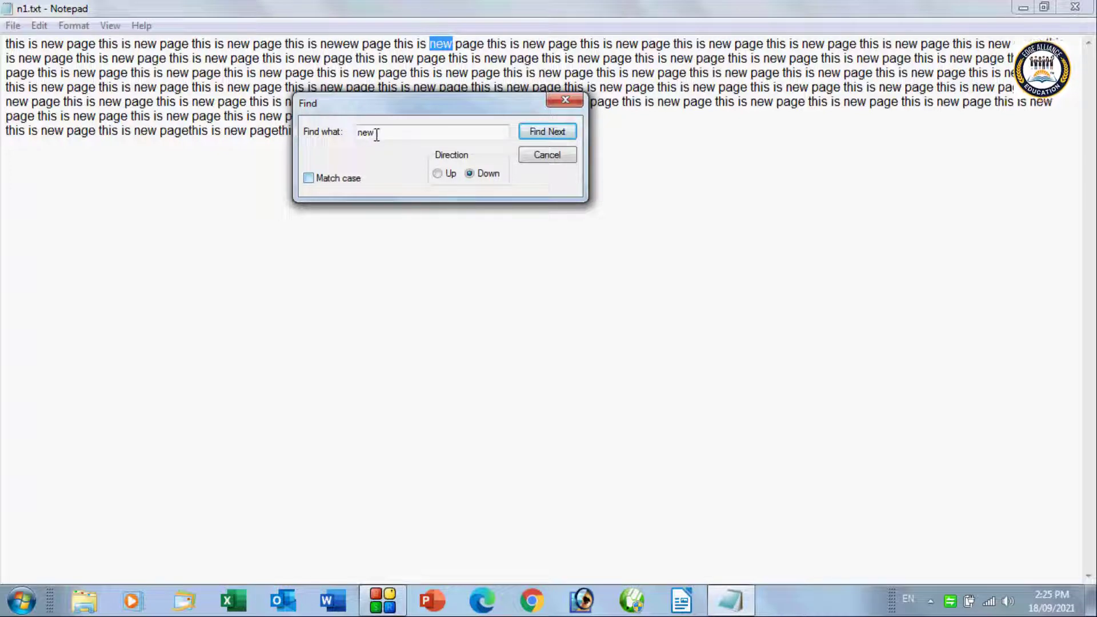
{"action": "left_click_drag", "start_coordinate": [378, 132], "coordinate": [354, 139]}
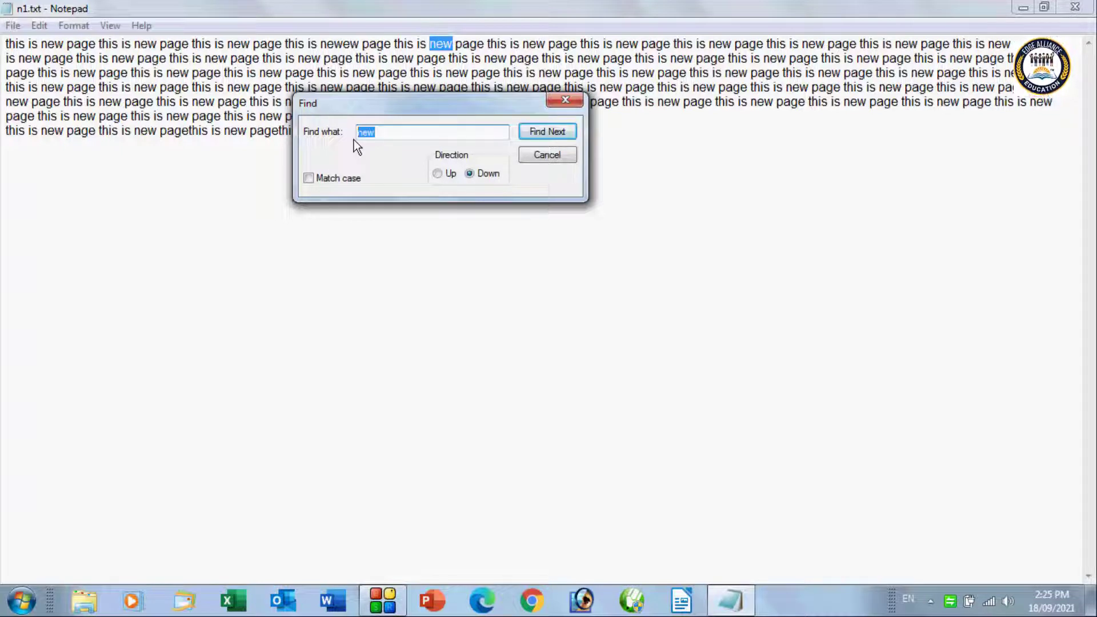
{"action": "type", "text": "NEW"}
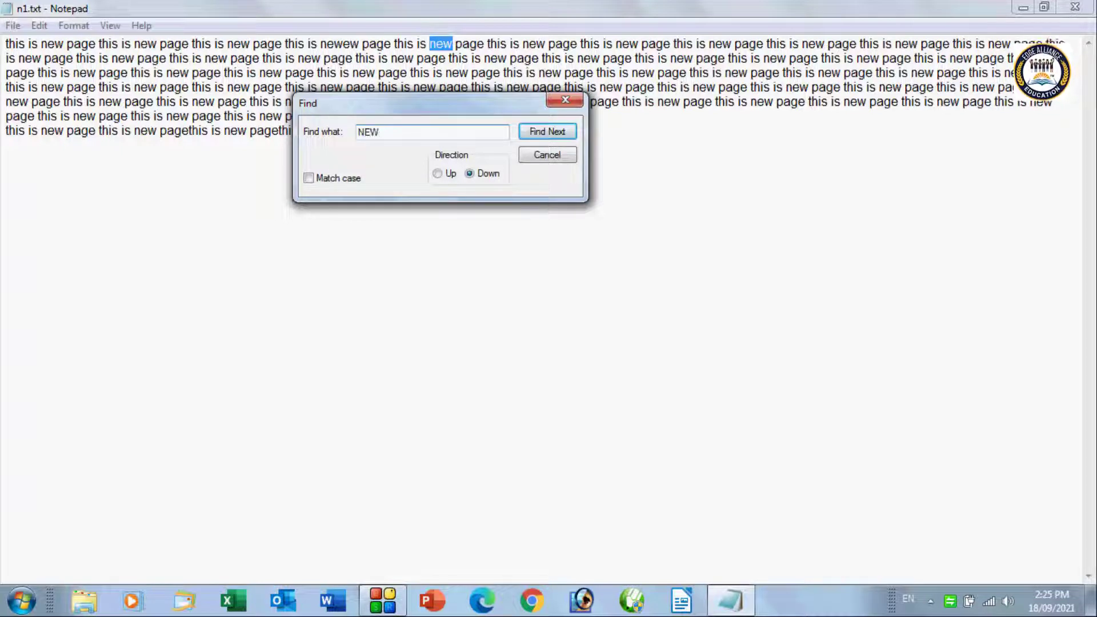
{"action": "left_click", "coordinate": [553, 132]}
{"action": "left_click", "coordinate": [552, 131]}
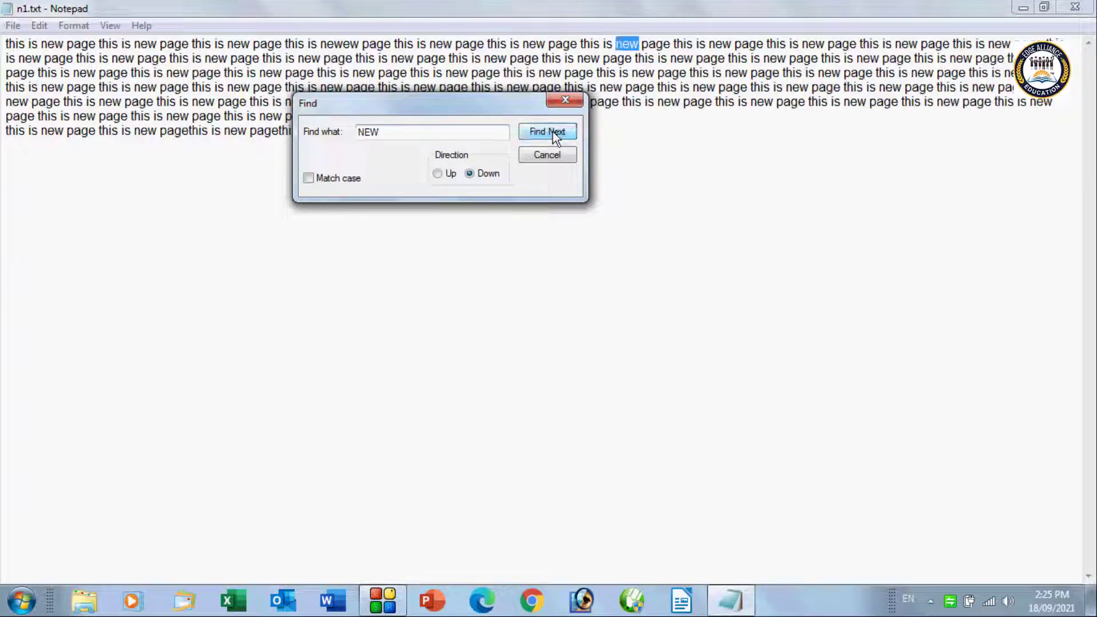
{"action": "left_click", "coordinate": [553, 131]}
{"action": "left_click", "coordinate": [553, 132]}
{"action": "left_click", "coordinate": [553, 132]}
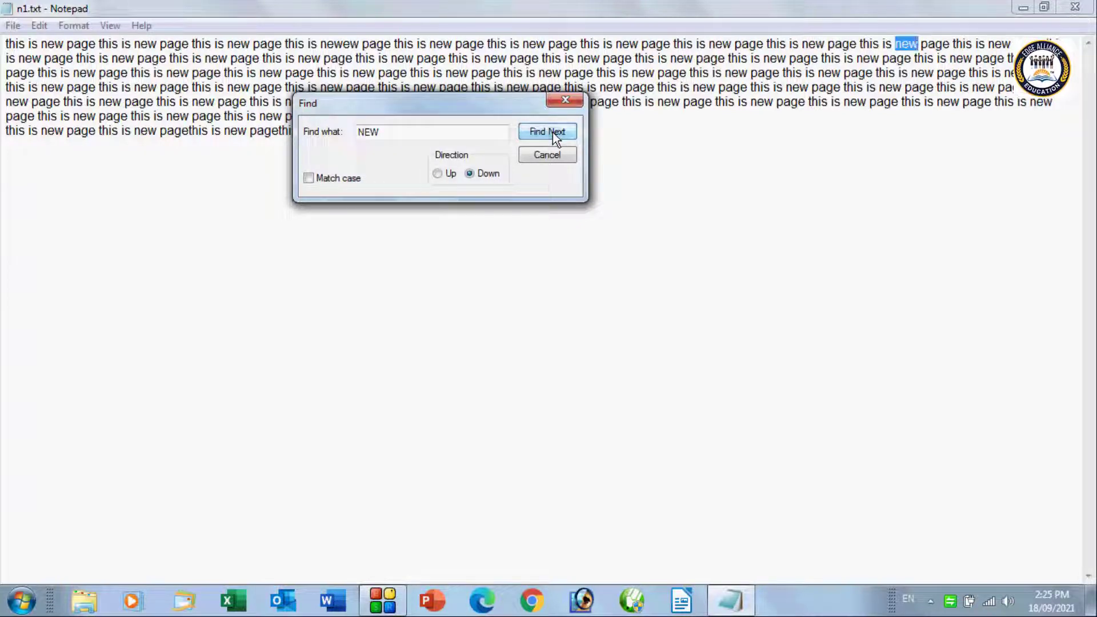
{"action": "left_click", "coordinate": [553, 132]}
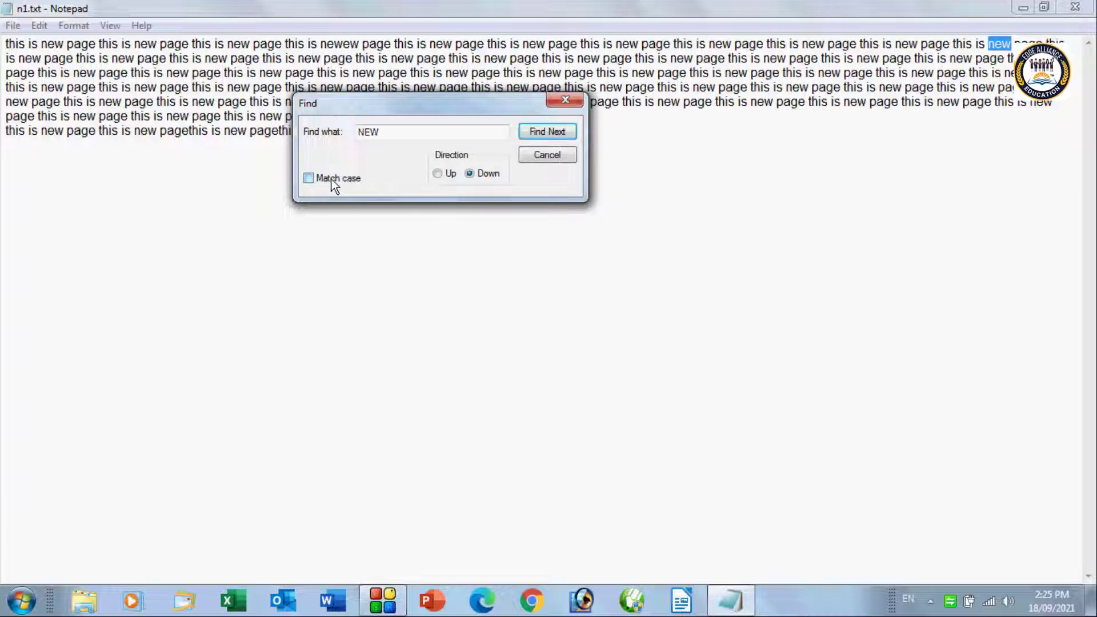
Step: Search for "NEW" with Match case enabled, and close the Find dialog
{"action": "left_click", "coordinate": [309, 181]}
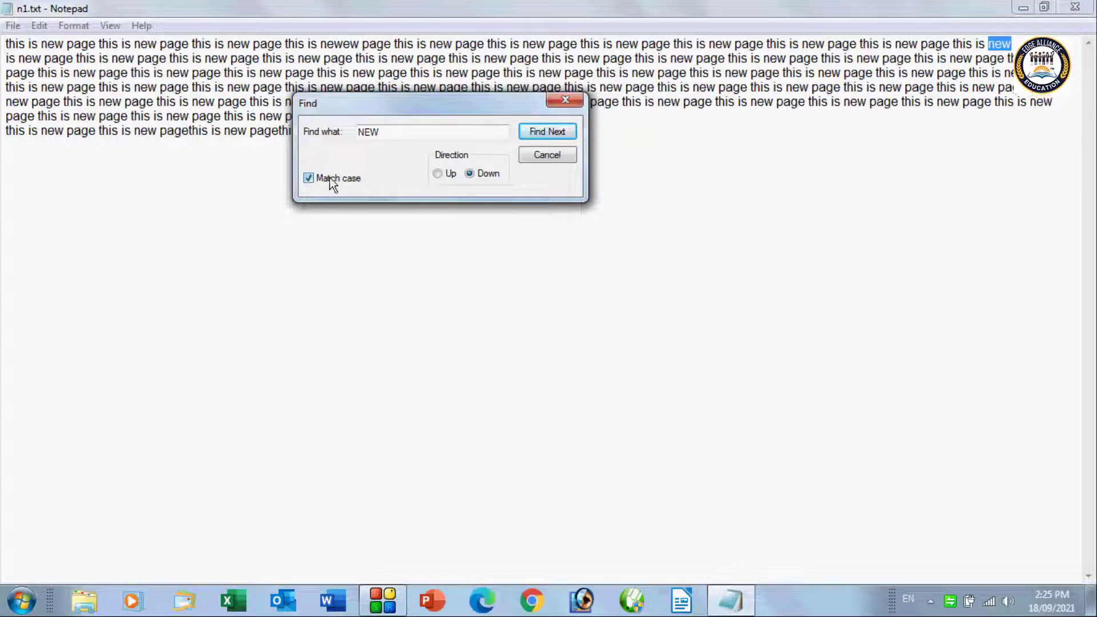
{"action": "left_click", "coordinate": [535, 130]}
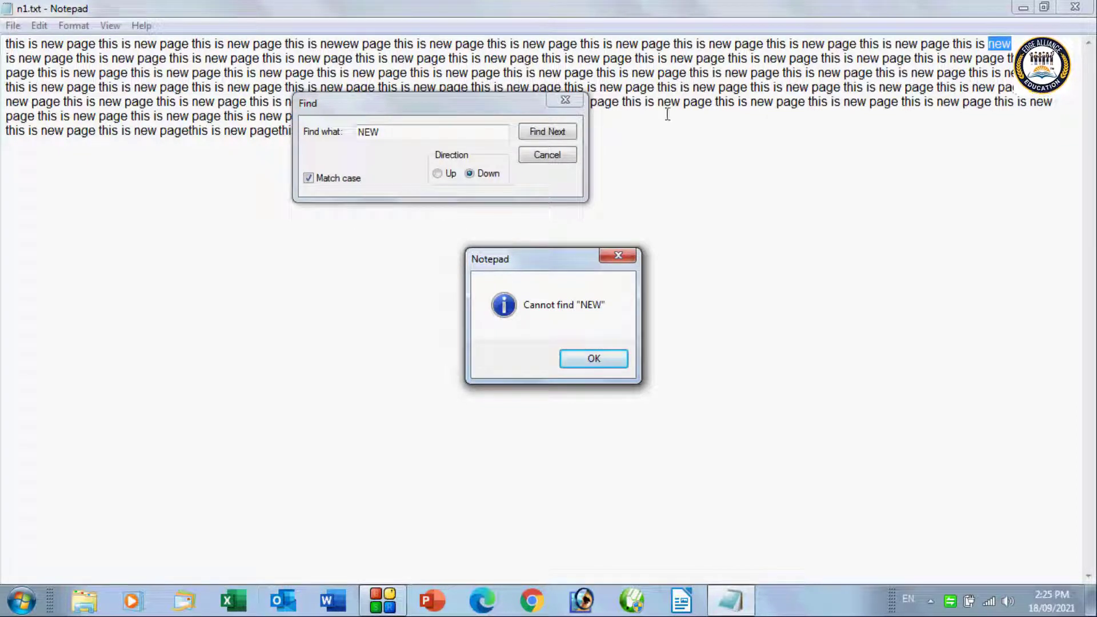
{"action": "left_click", "coordinate": [618, 255]}
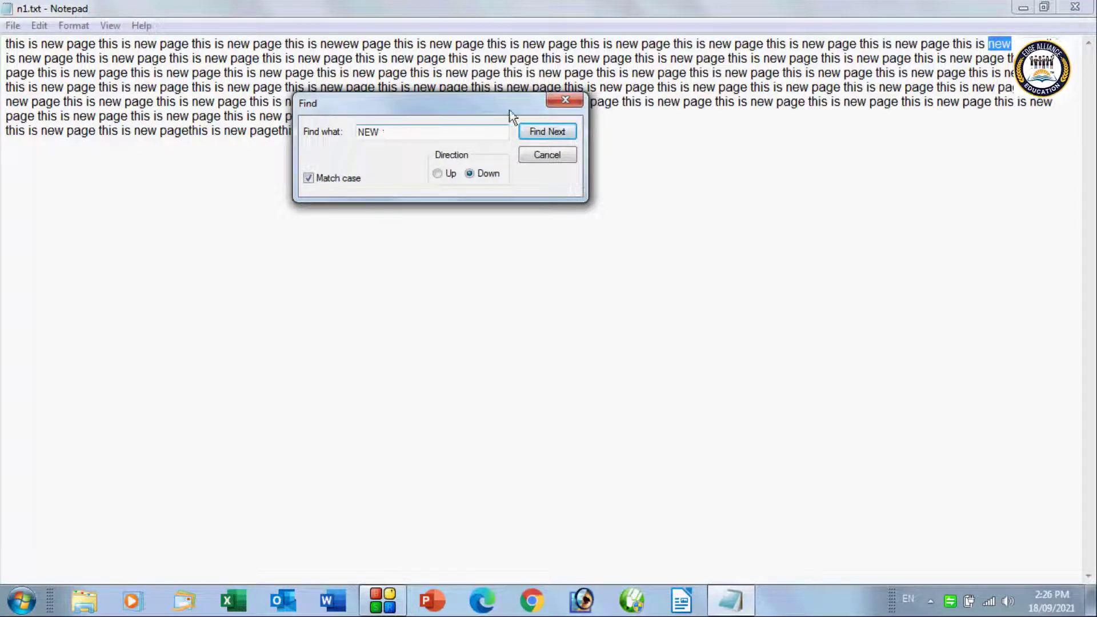
{"action": "left_click", "coordinate": [562, 101]}
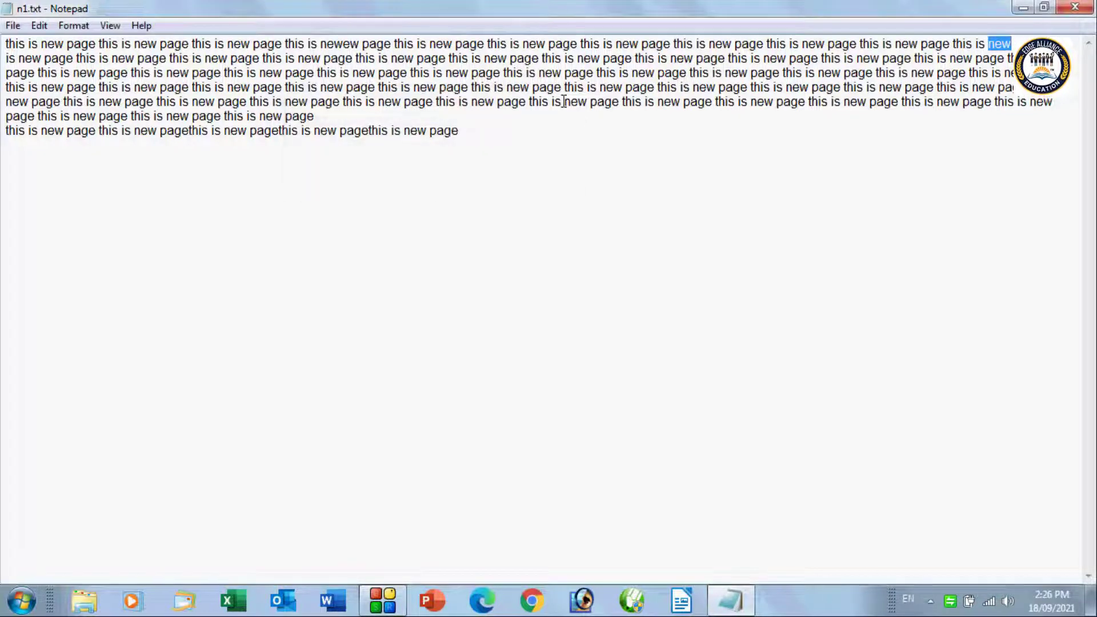
Step: Reopen and close the Find dialog, and repeat the search with Find Next up to the second "new" on the second line
{"action": "key", "text": "ctrl+f"}
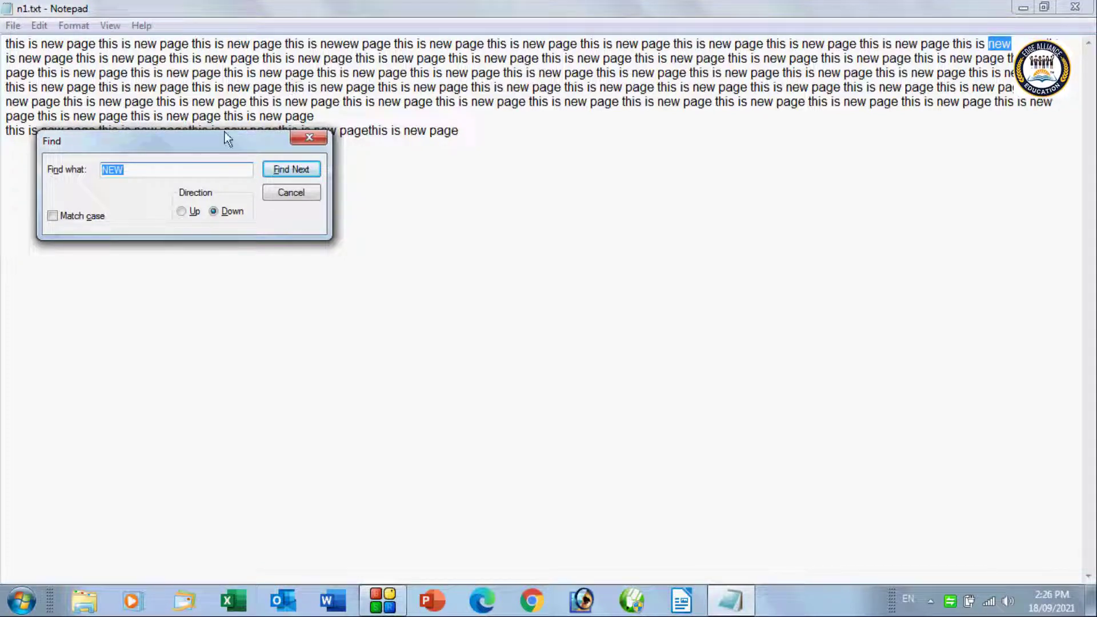
{"action": "left_click", "coordinate": [311, 139]}
{"action": "left_click", "coordinate": [39, 24]}
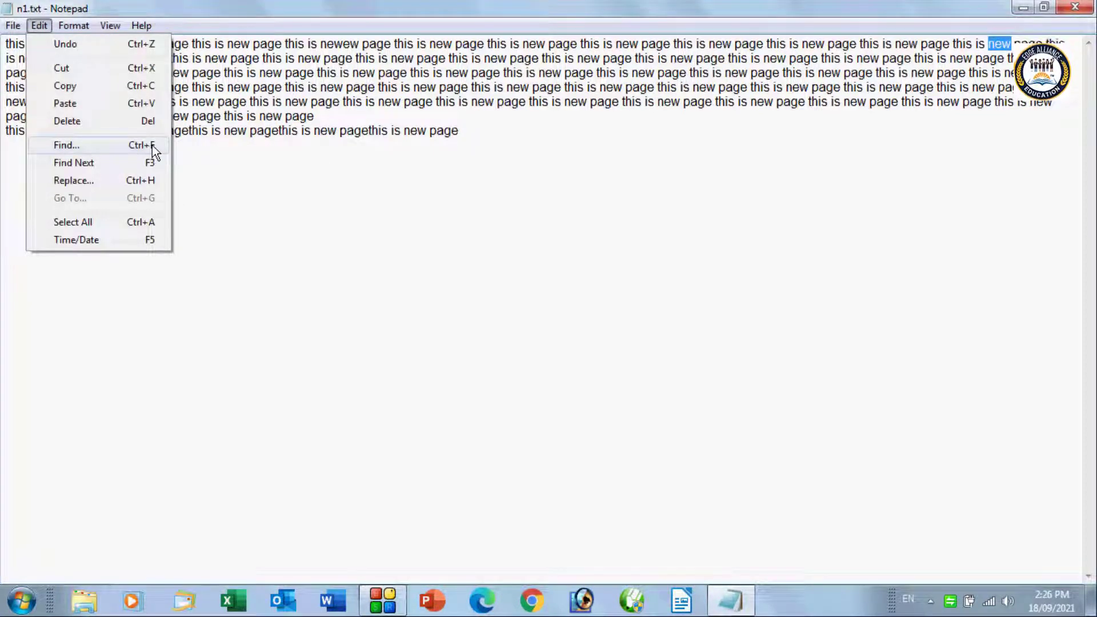
{"action": "left_click", "coordinate": [101, 165]}
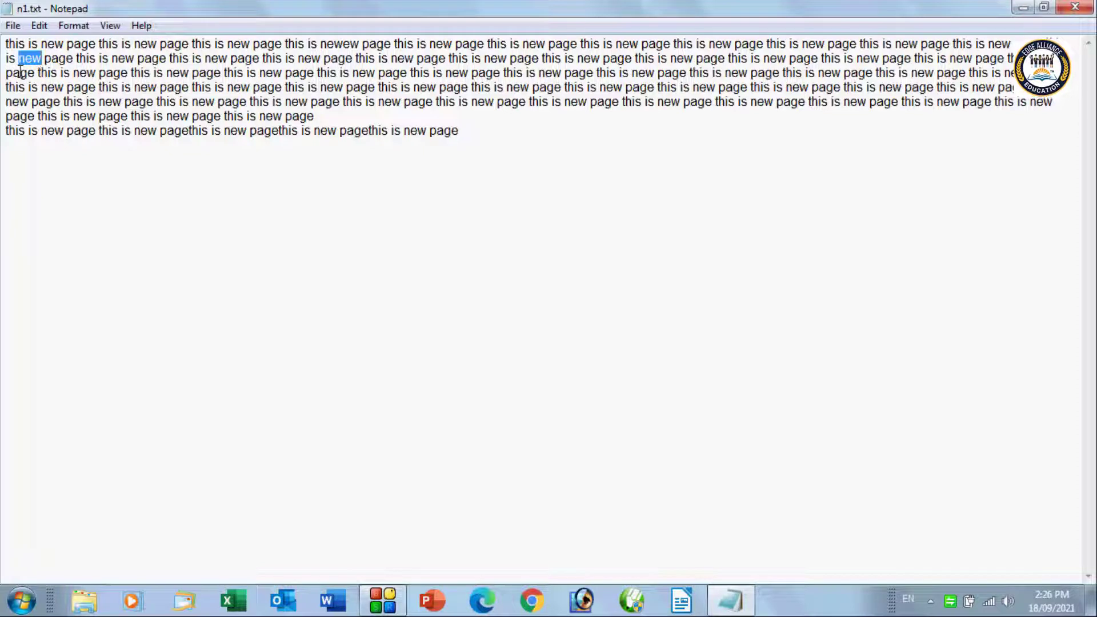
{"action": "left_click", "coordinate": [39, 25]}
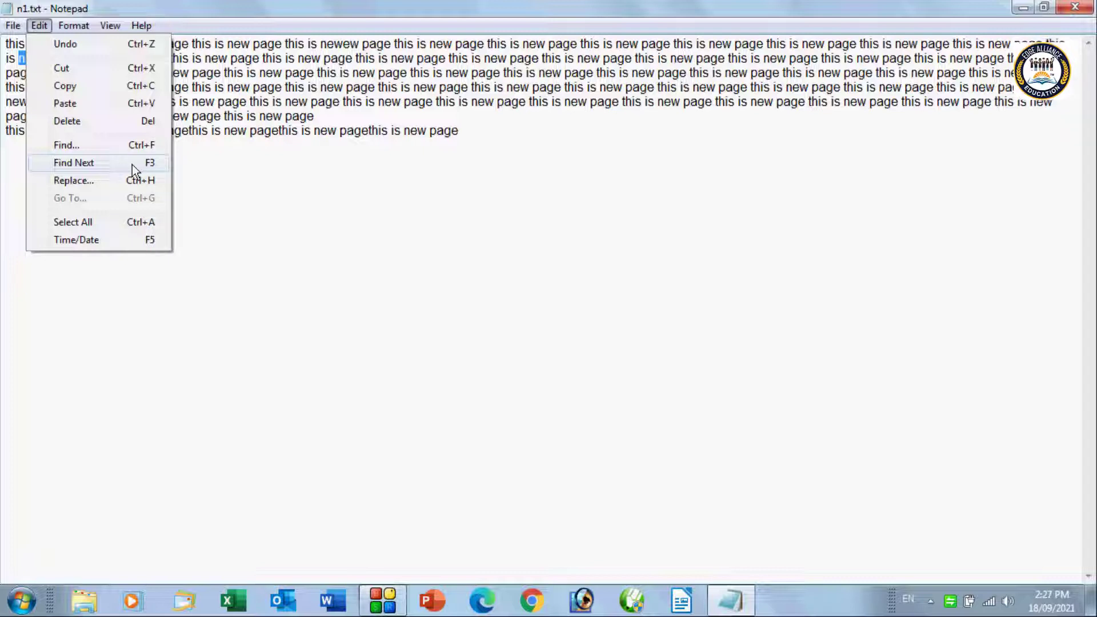
{"action": "left_click", "coordinate": [88, 165]}
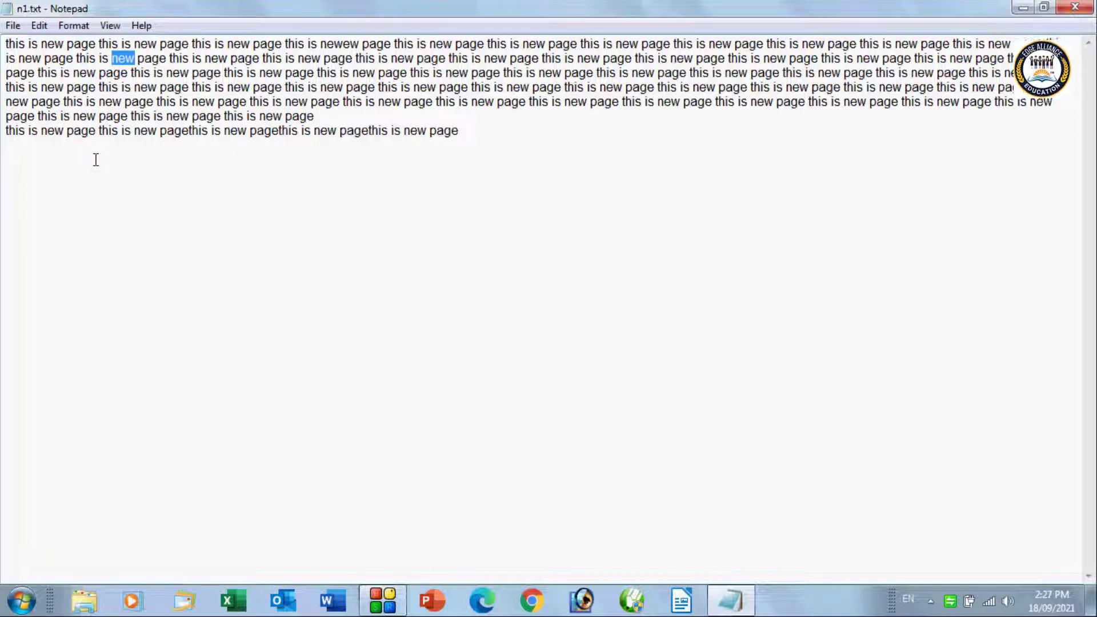
Step: Repeat the search with Find Next up to the seventh "new" on the second line
{"action": "key", "text": "F3"}
{"action": "key", "text": "F3"}
{"action": "key", "text": "F3"}
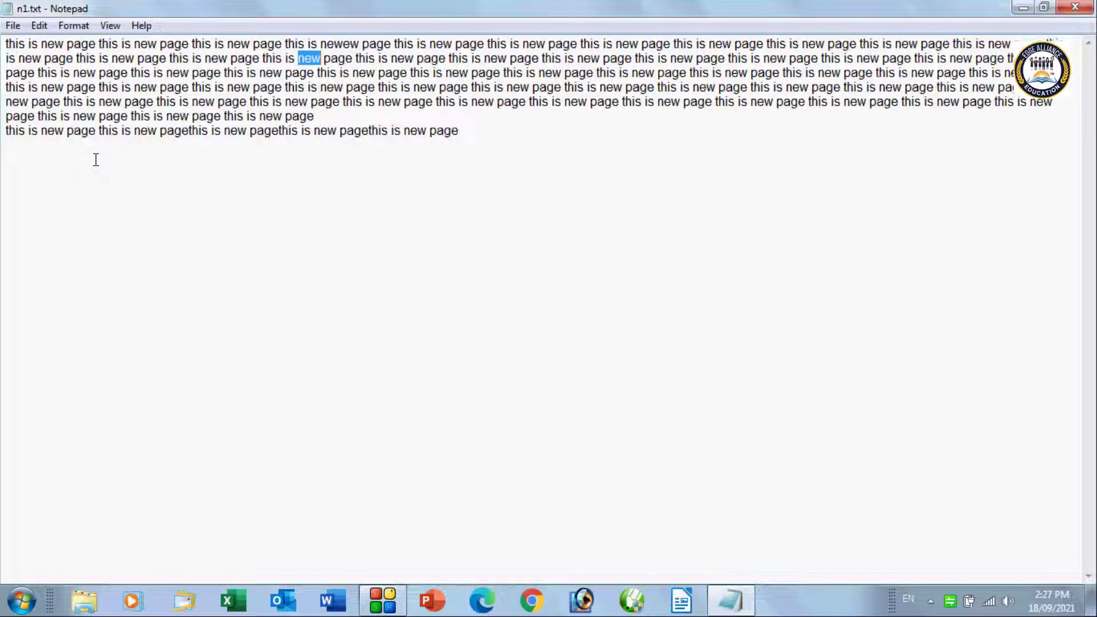
{"action": "key", "text": "F3"}
{"action": "key", "text": "F3"}
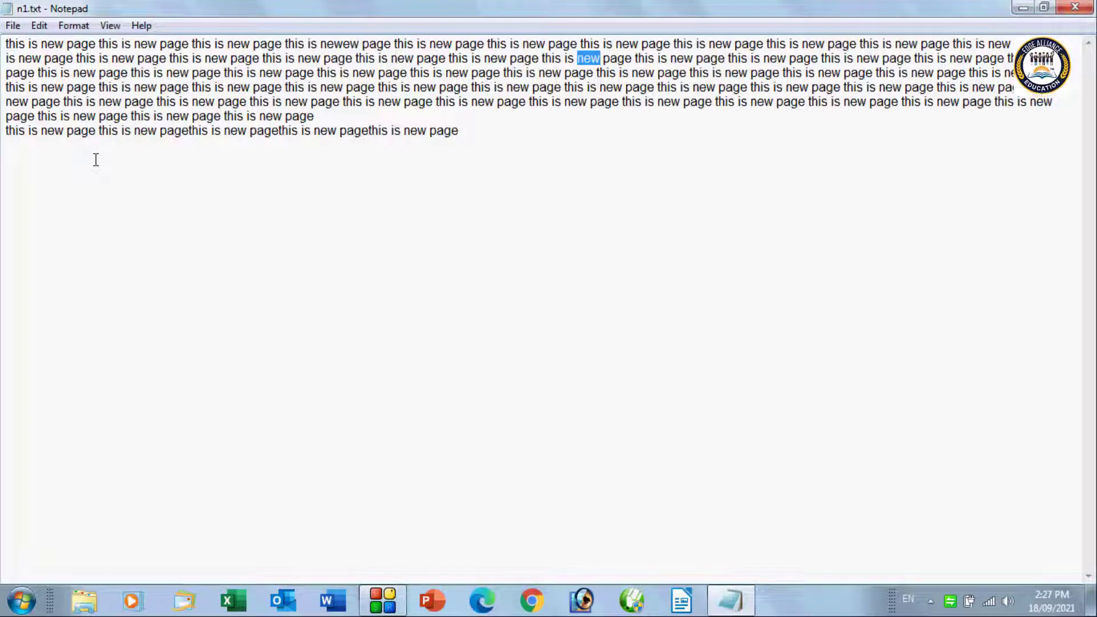
{"action": "left_click", "coordinate": [39, 25]}
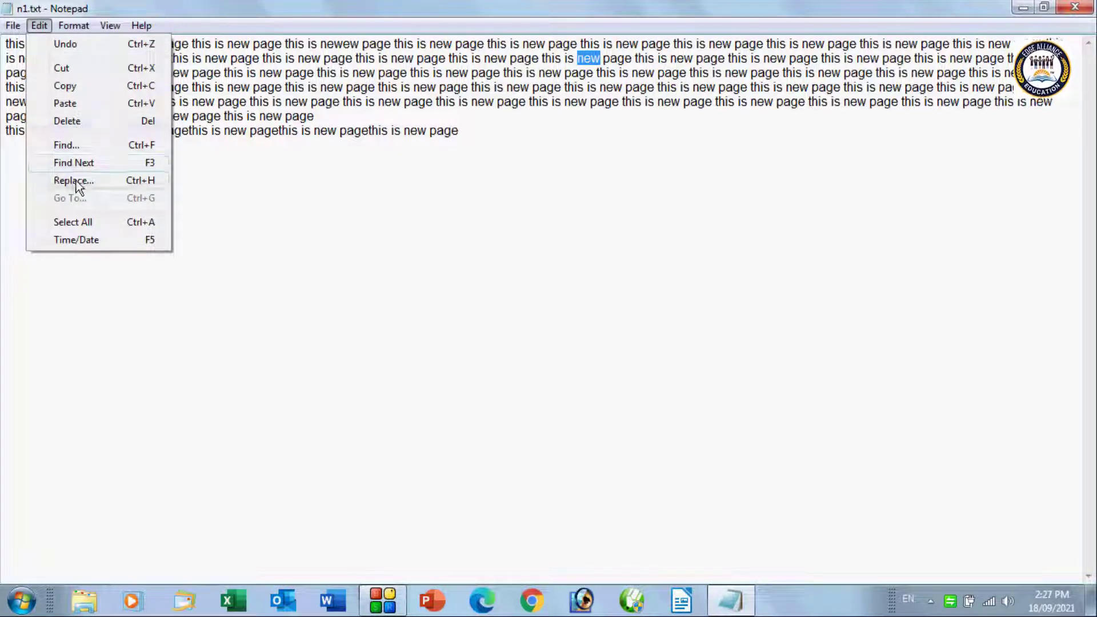
{"action": "left_click", "coordinate": [101, 181]}
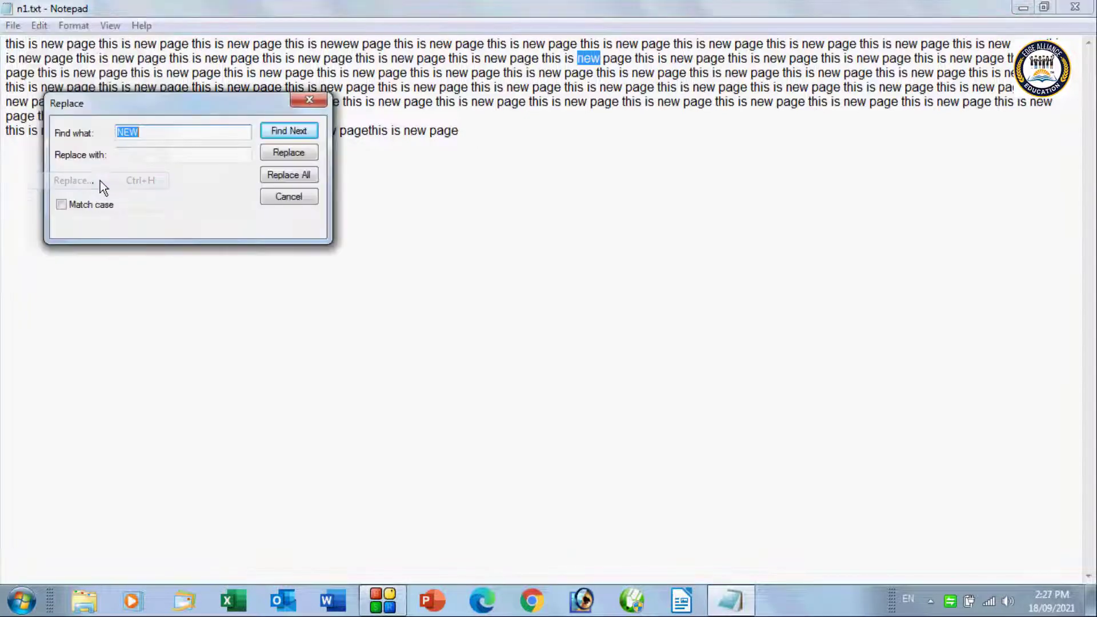
{"action": "left_click_drag", "start_coordinate": [118, 103], "coordinate": [182, 110]}
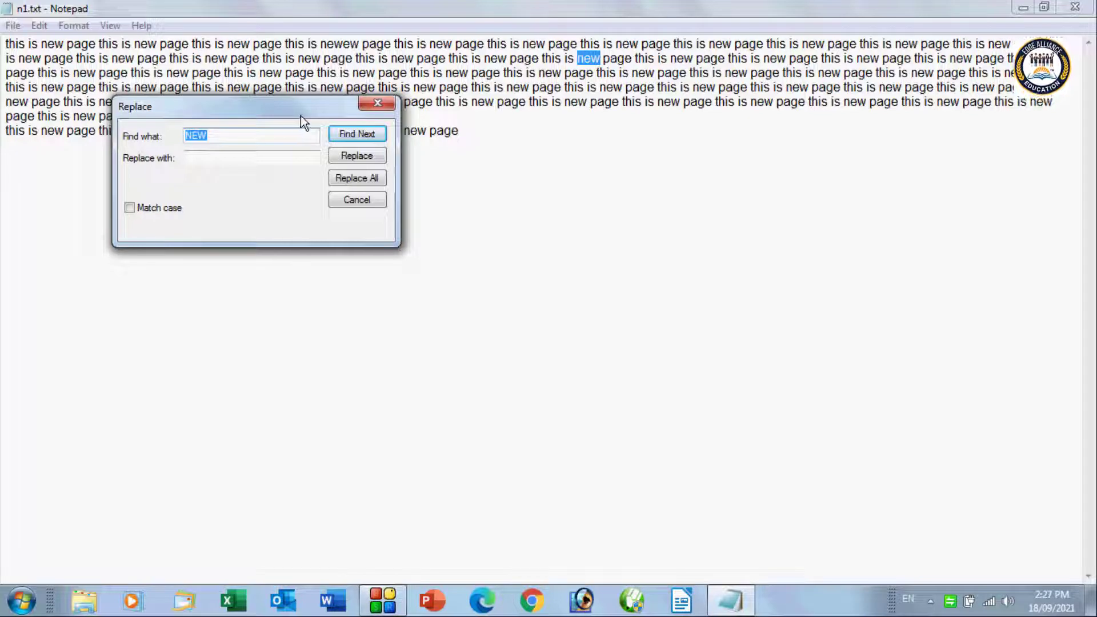
{"action": "left_click", "coordinate": [377, 103]}
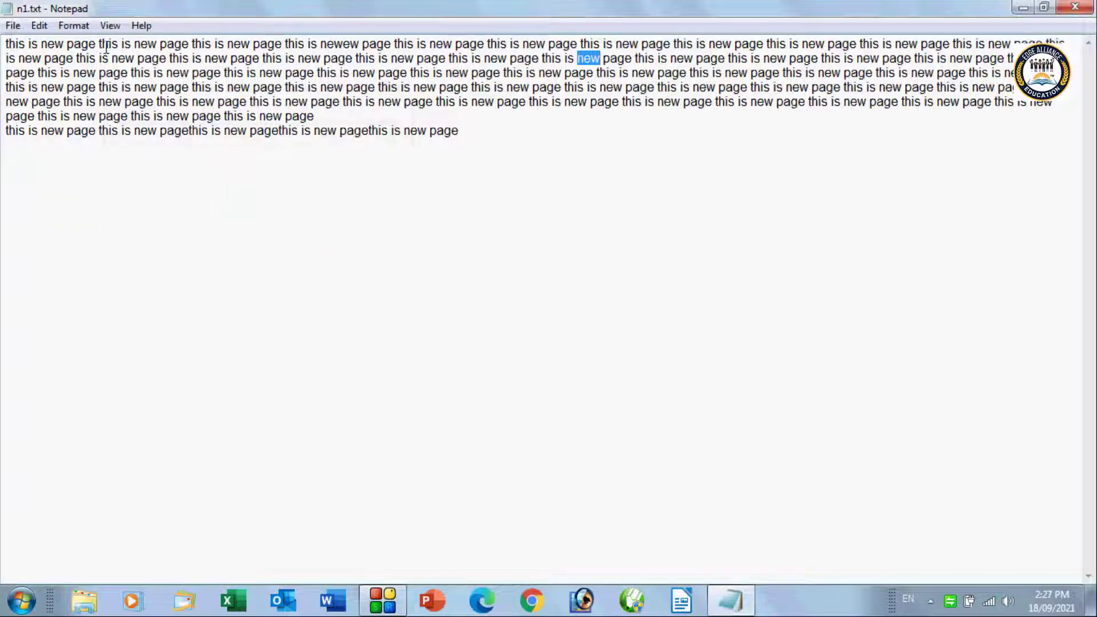
Step: From the beginning of the text, set up a replacement of "NEW" with "MY" in the Replace dialog
{"action": "left_click", "coordinate": [4, 46]}
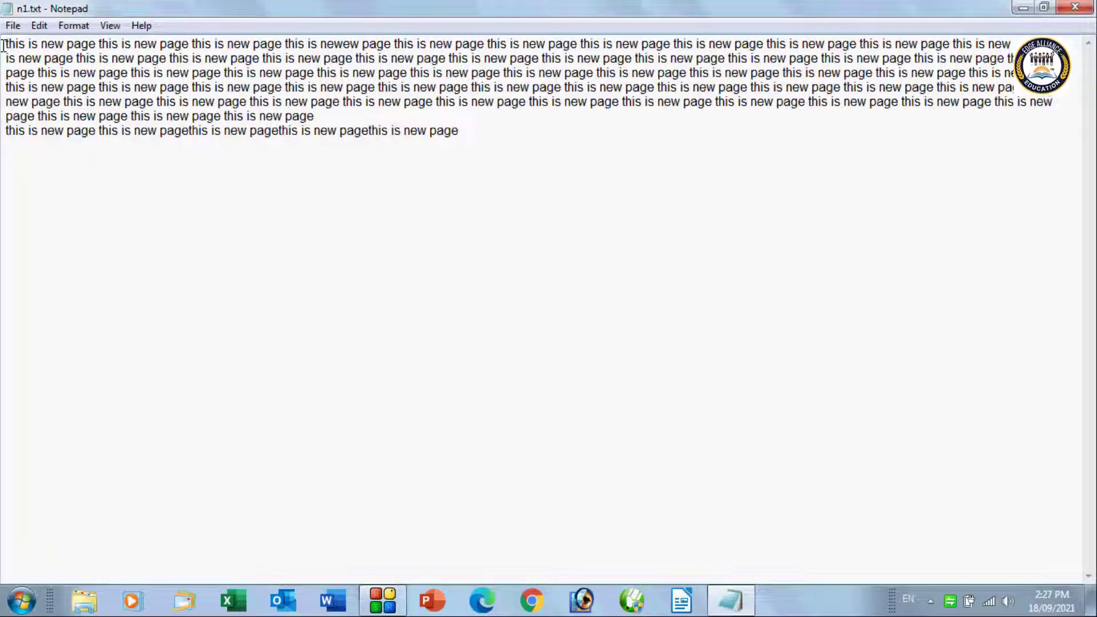
{"action": "left_click", "coordinate": [39, 27]}
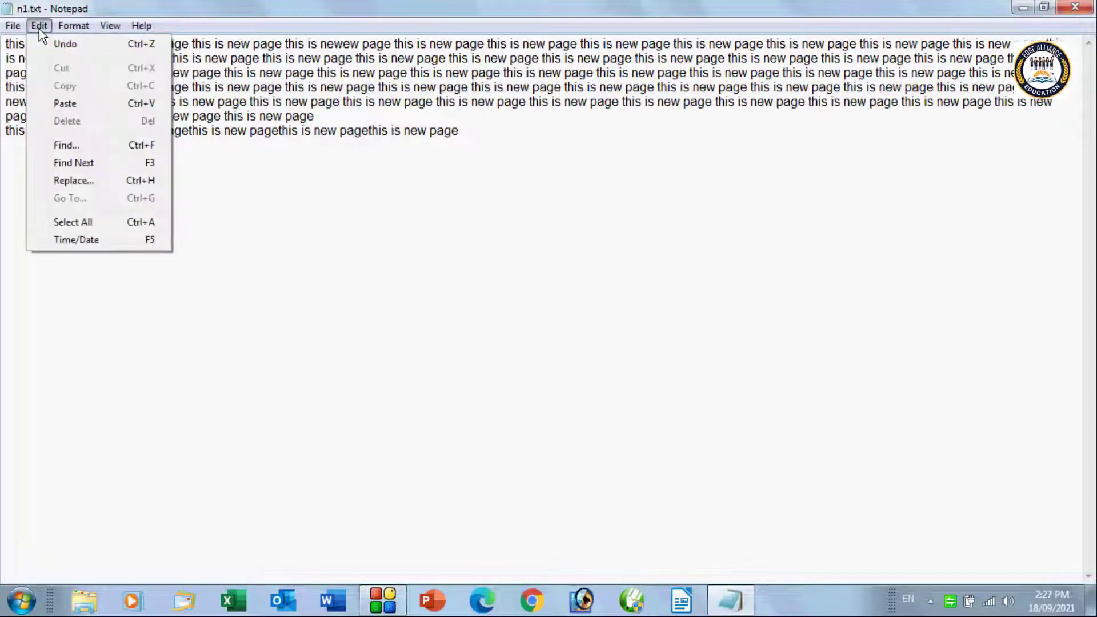
{"action": "left_click", "coordinate": [73, 180]}
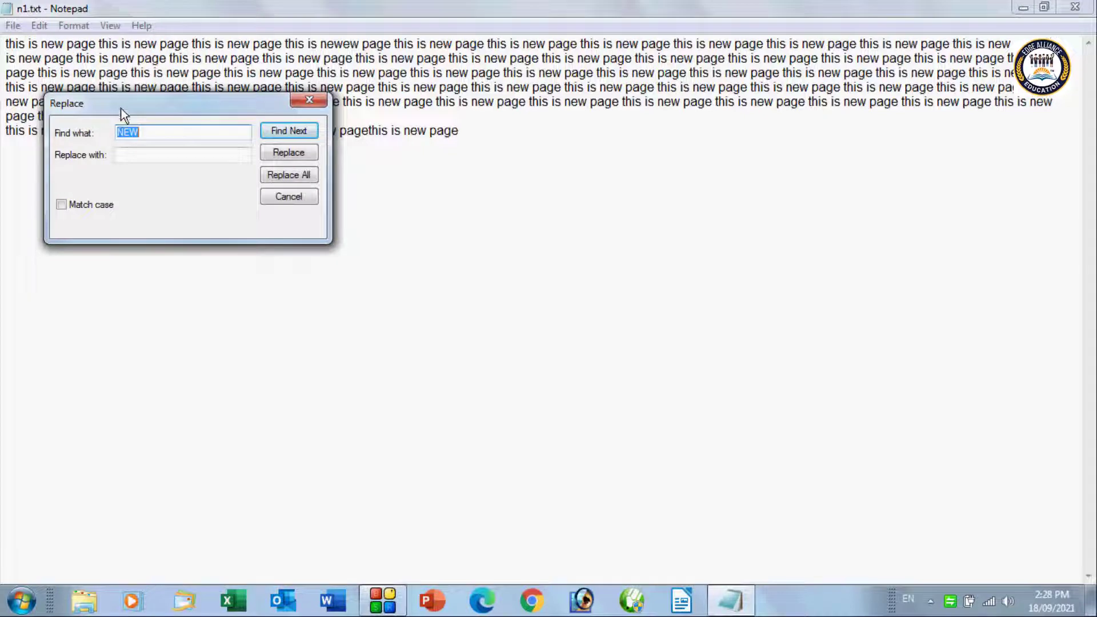
{"action": "left_click_drag", "start_coordinate": [108, 115], "coordinate": [285, 138]}
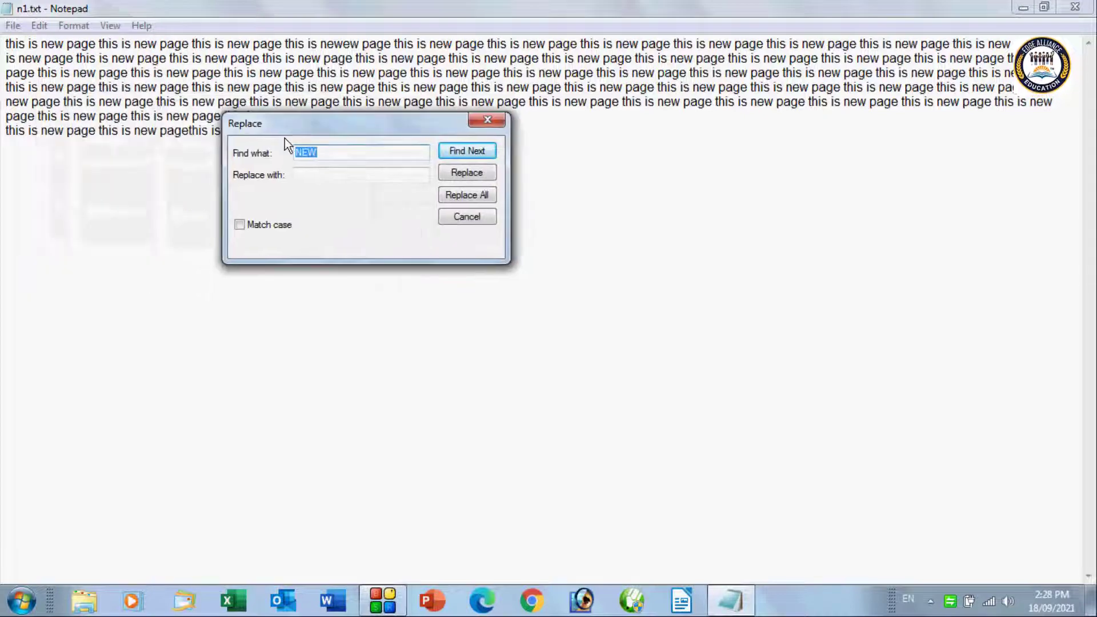
{"action": "left_click", "coordinate": [331, 150]}
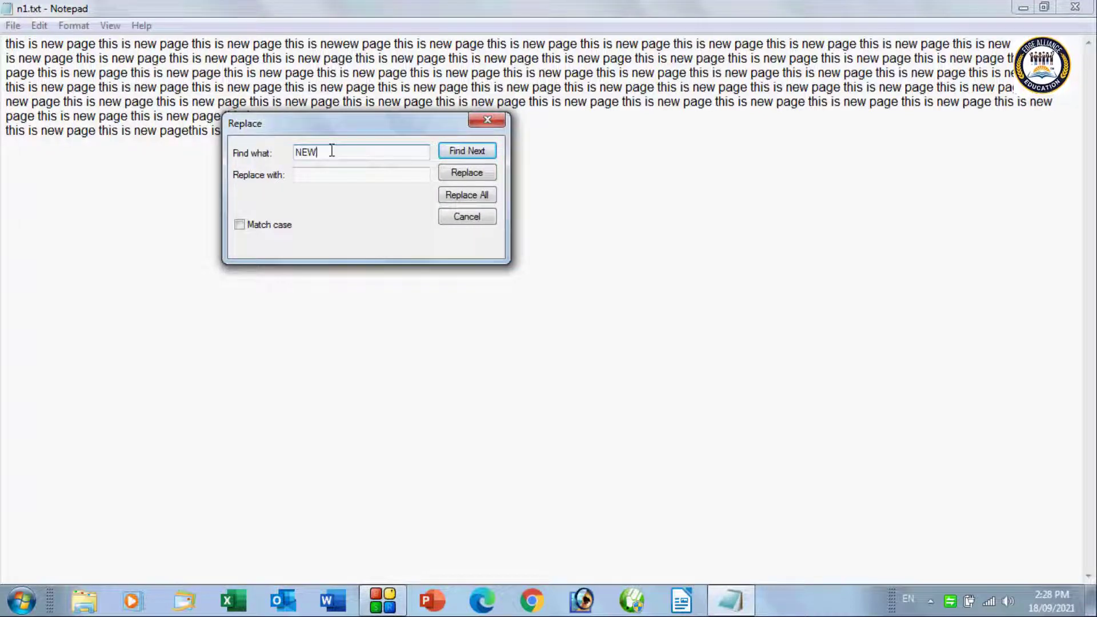
{"action": "left_click", "coordinate": [307, 175]}
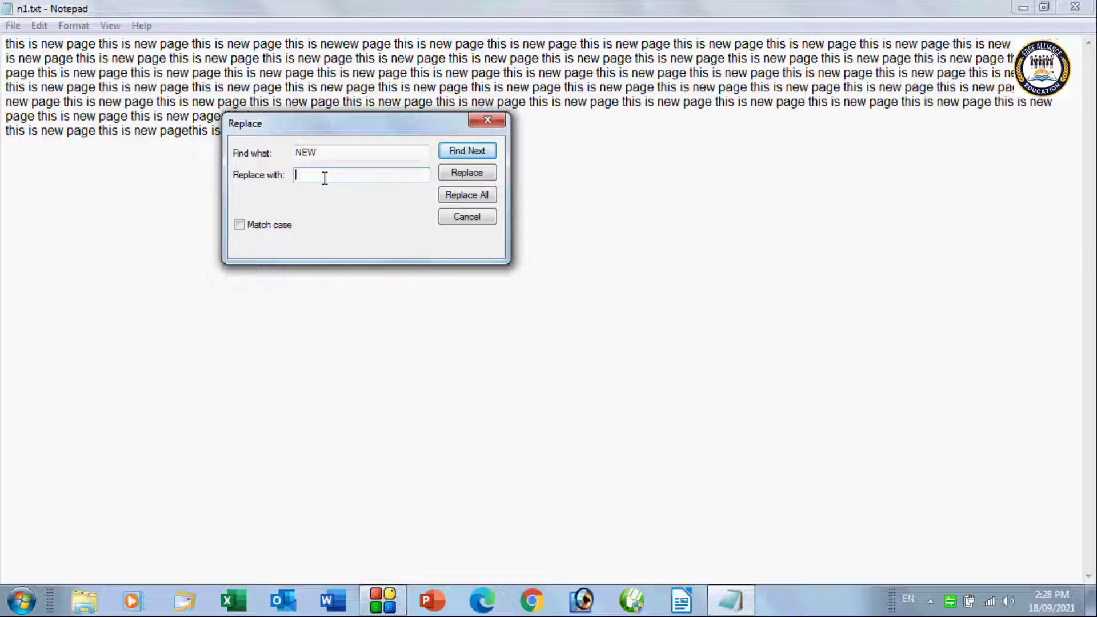
{"action": "type", "text": "MY"}
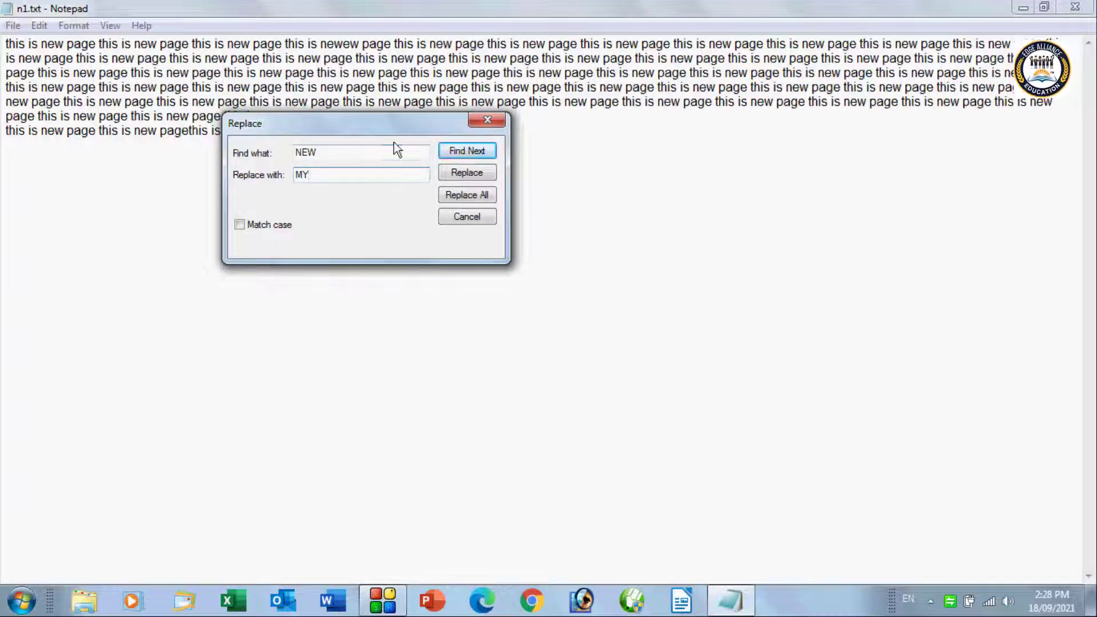
Step: Find and replace the first eight occurrences of "new" on the first line with "MY", one at a time
{"action": "left_click", "coordinate": [451, 153]}
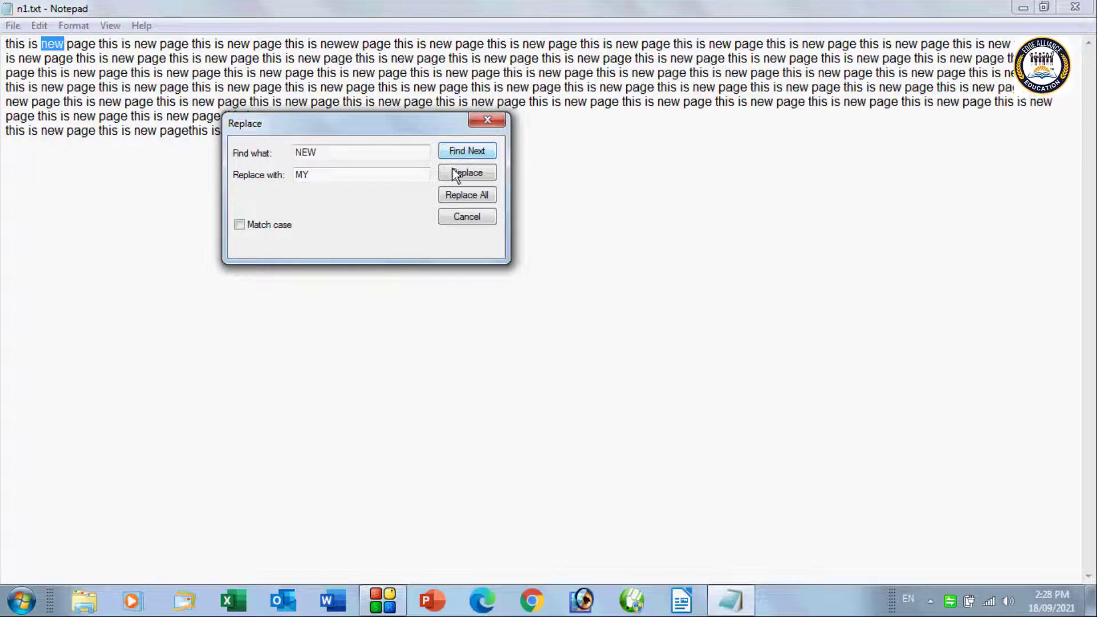
{"action": "left_click", "coordinate": [452, 173]}
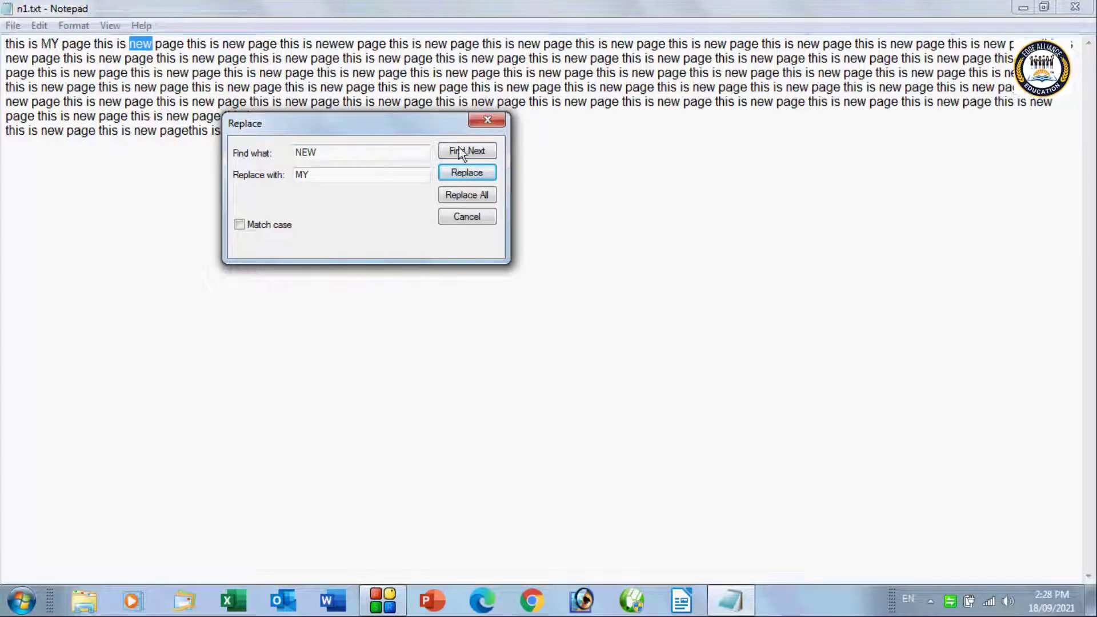
{"action": "left_click", "coordinate": [462, 175]}
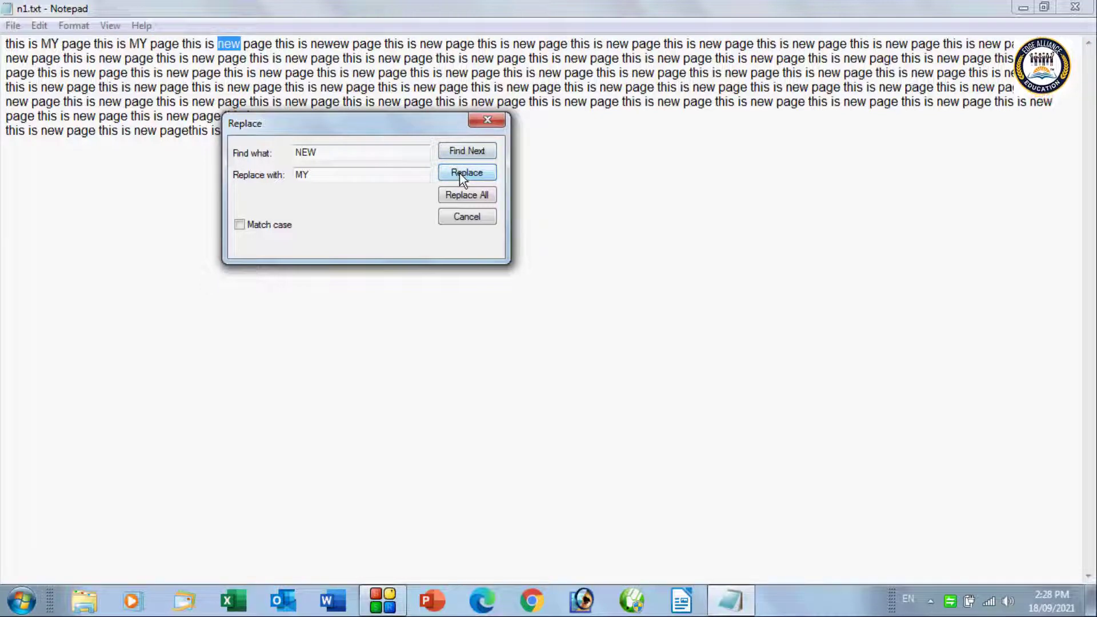
{"action": "left_click", "coordinate": [460, 175]}
{"action": "left_click", "coordinate": [459, 175]}
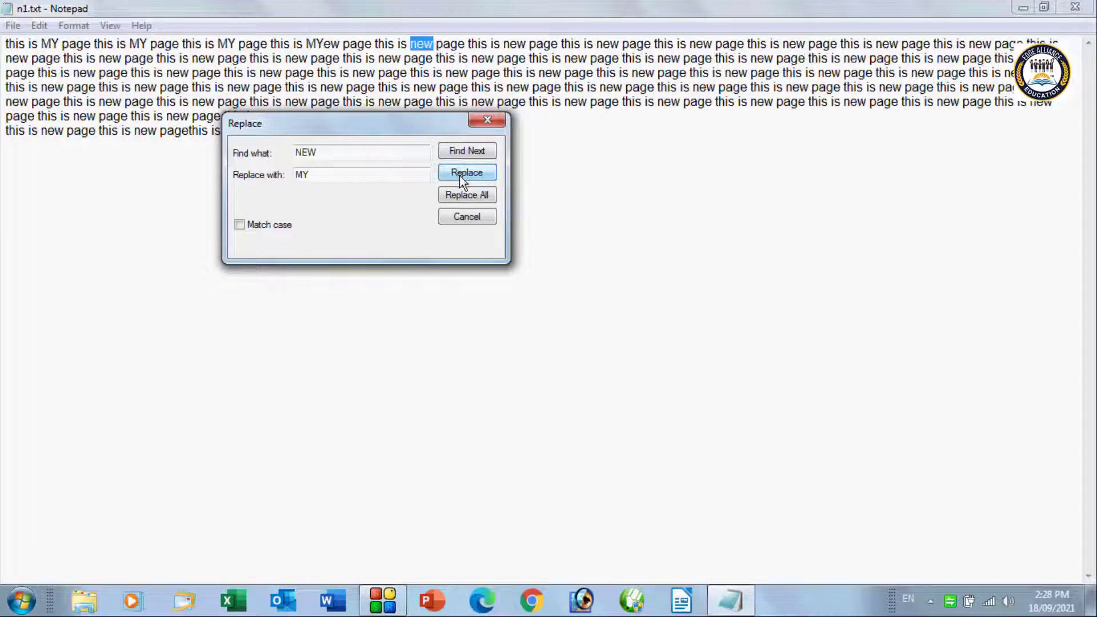
{"action": "left_click", "coordinate": [460, 175]}
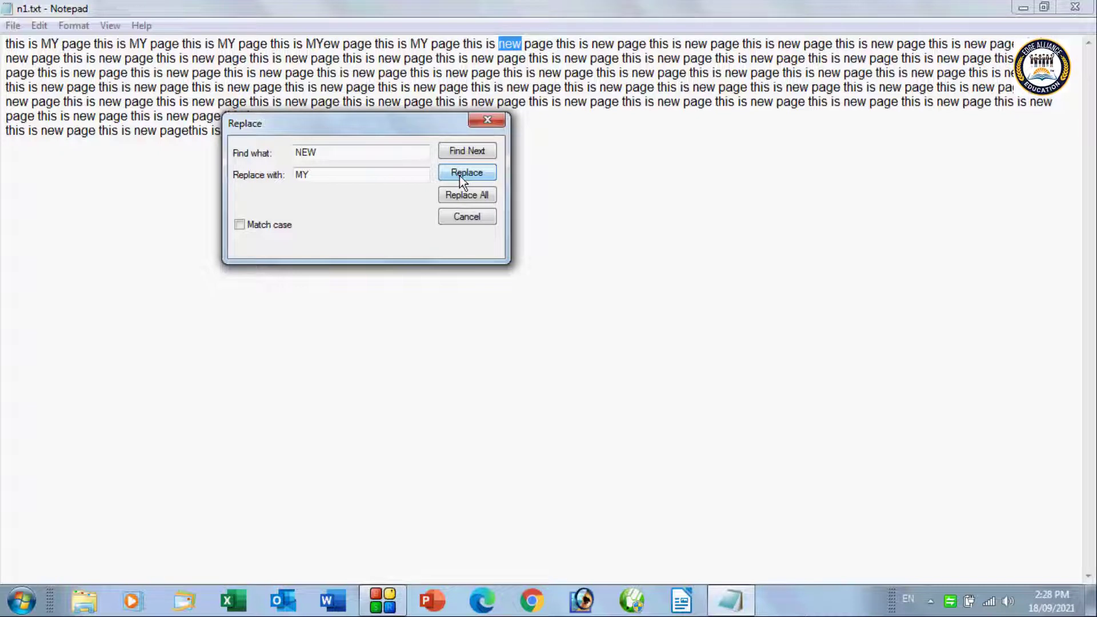
{"action": "left_click", "coordinate": [459, 174]}
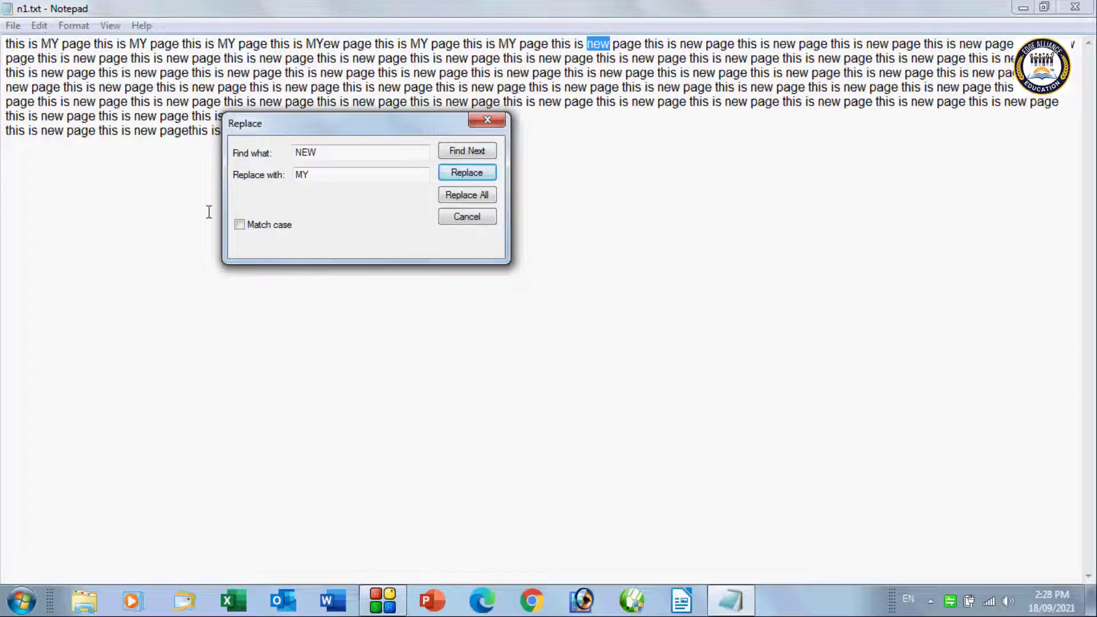
{"action": "left_click", "coordinate": [447, 174]}
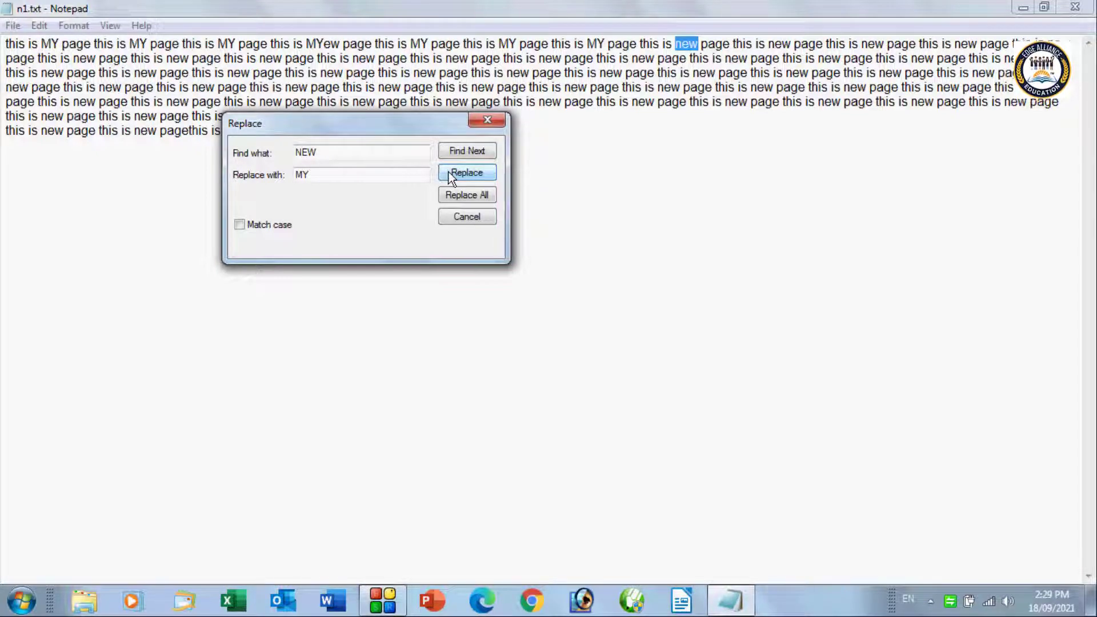
{"action": "left_click", "coordinate": [448, 172]}
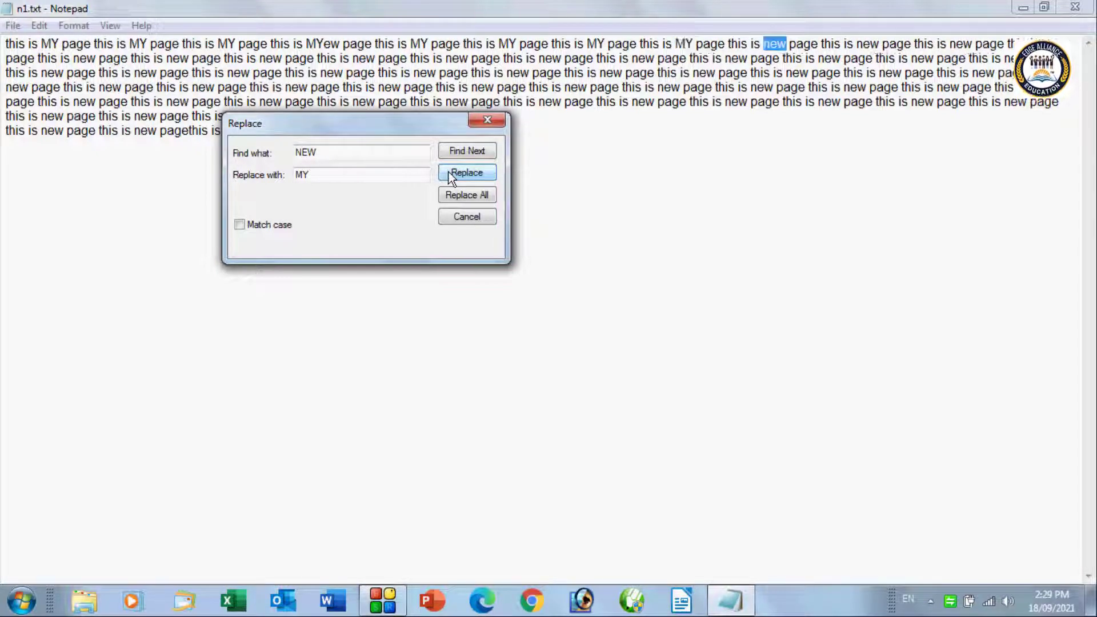
Step: Try to replace "NEW" with "MY" with Match case enabled, and dismiss the message
{"action": "left_click", "coordinate": [242, 228]}
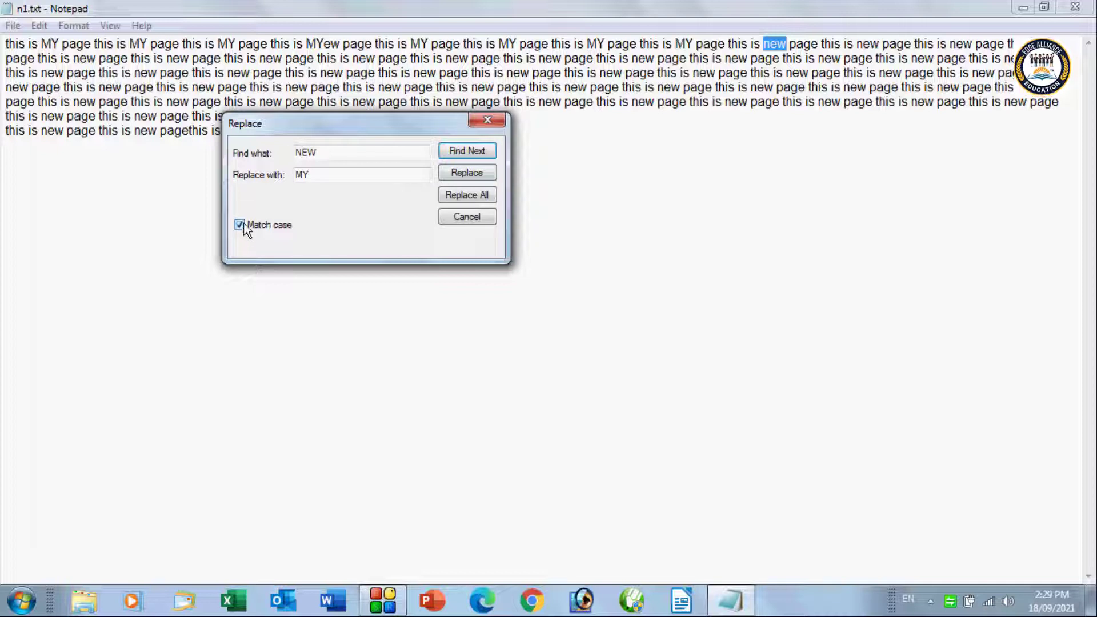
{"action": "left_click", "coordinate": [458, 173]}
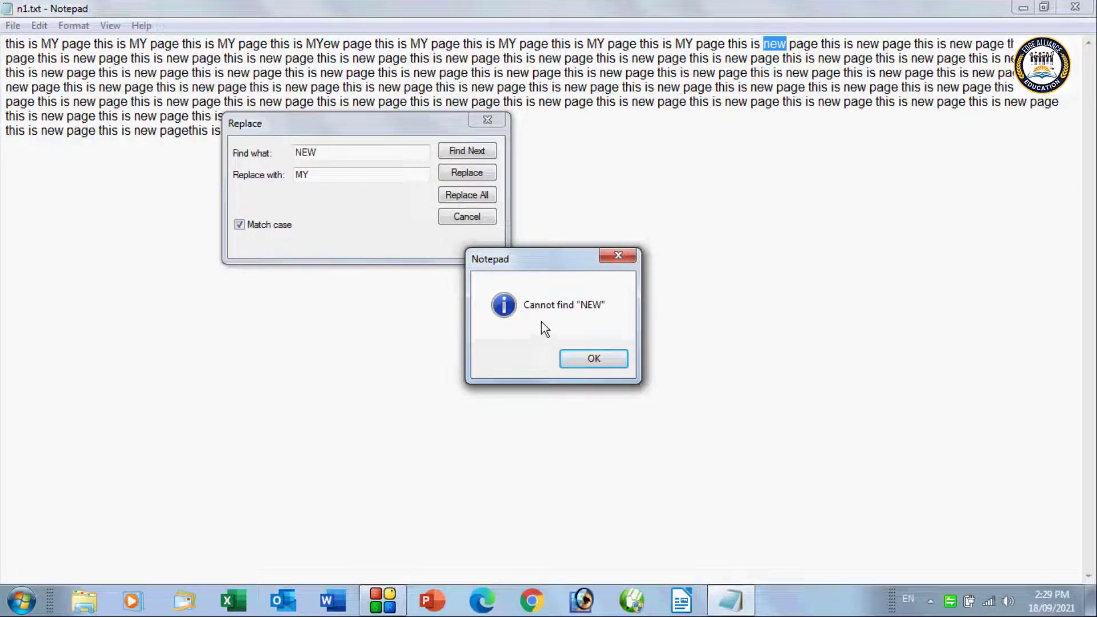
{"action": "left_click", "coordinate": [606, 255]}
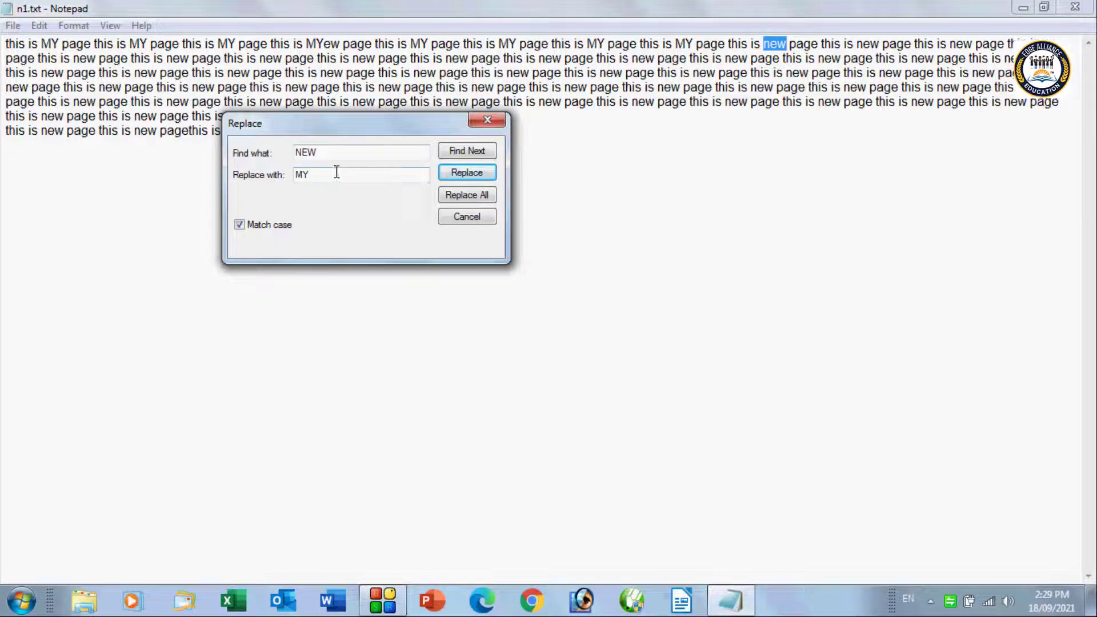
Step: Disable Match case, replace all remaining occurrences of "NEW" with "MY", and leave the Replace dialog closed
{"action": "left_click", "coordinate": [290, 222]}
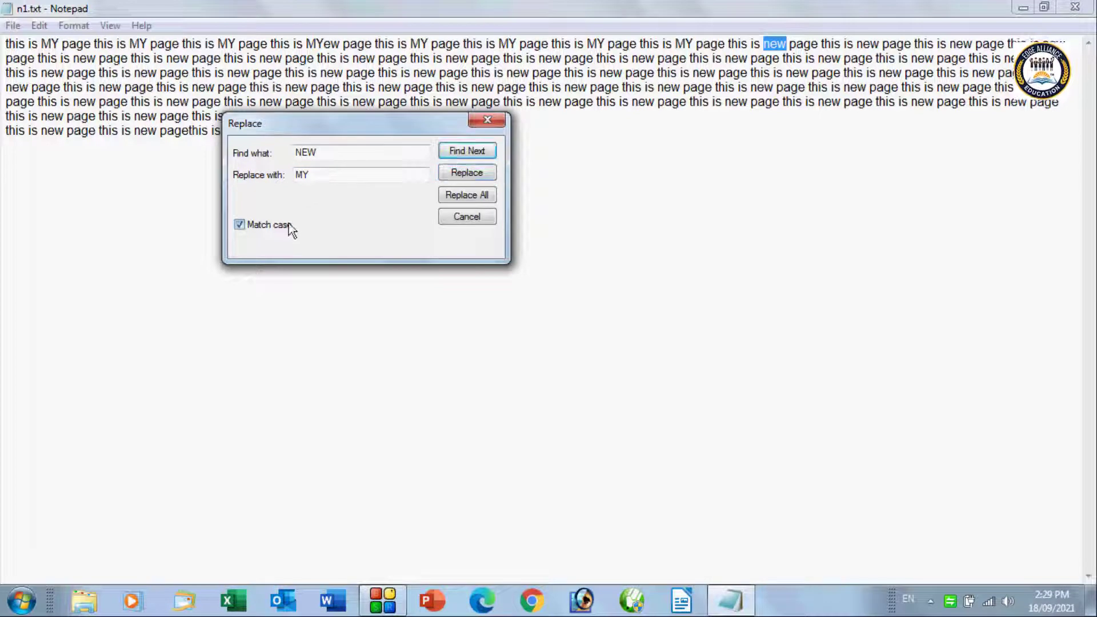
{"action": "left_click", "coordinate": [466, 197]}
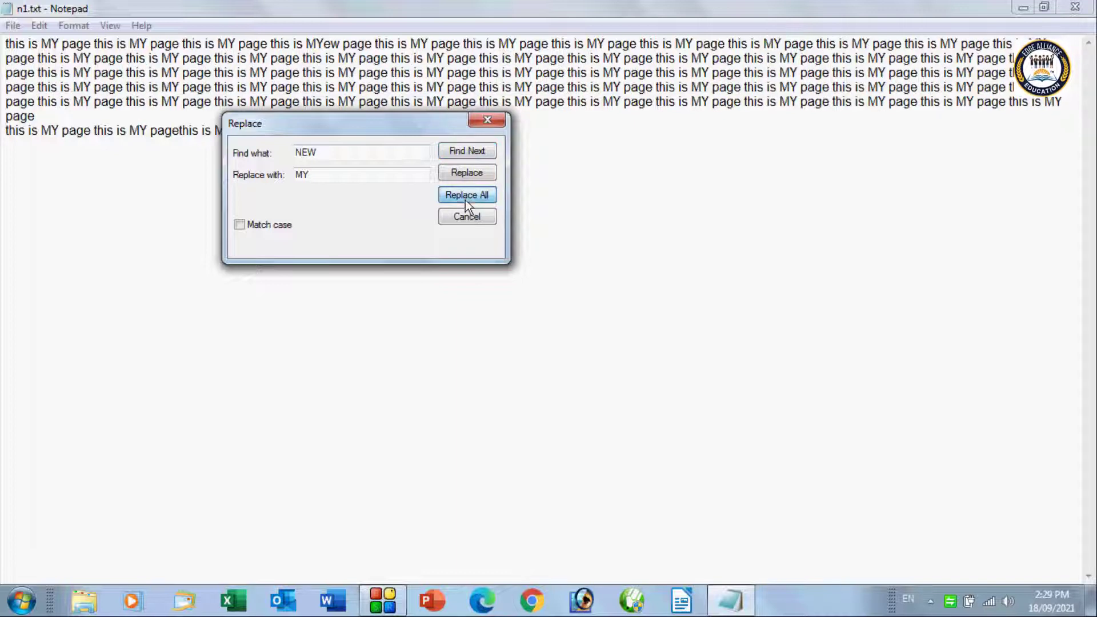
{"action": "left_click", "coordinate": [484, 121]}
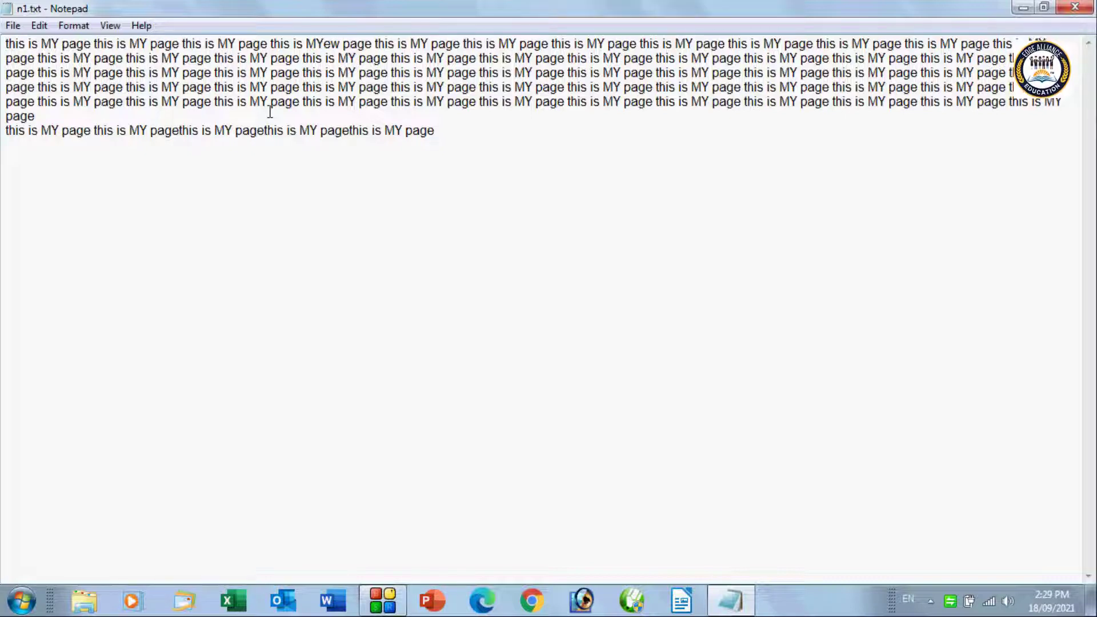
{"action": "key", "text": "ctrl+h"}
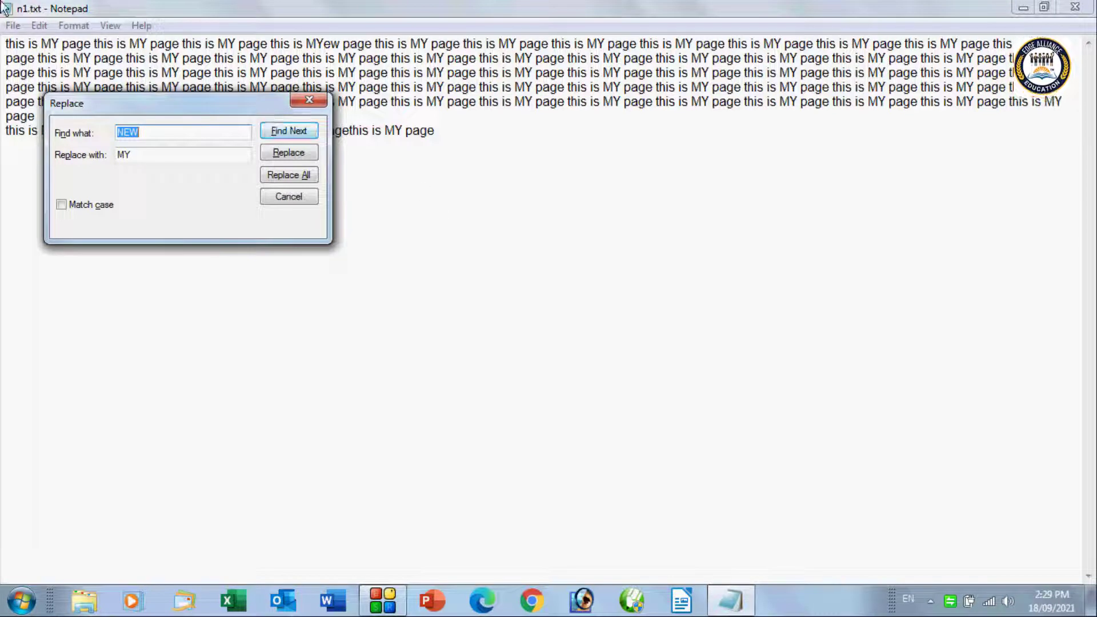
{"action": "left_click", "coordinate": [305, 101]}
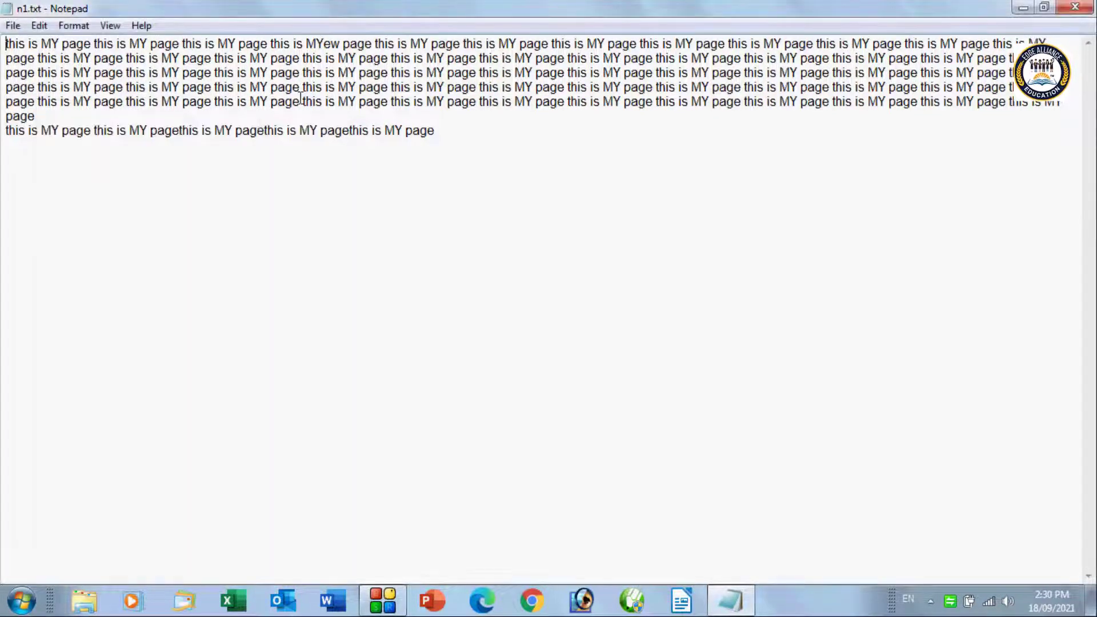
Step: Turn off Word Wrap for the document
{"action": "left_click", "coordinate": [49, 29]}
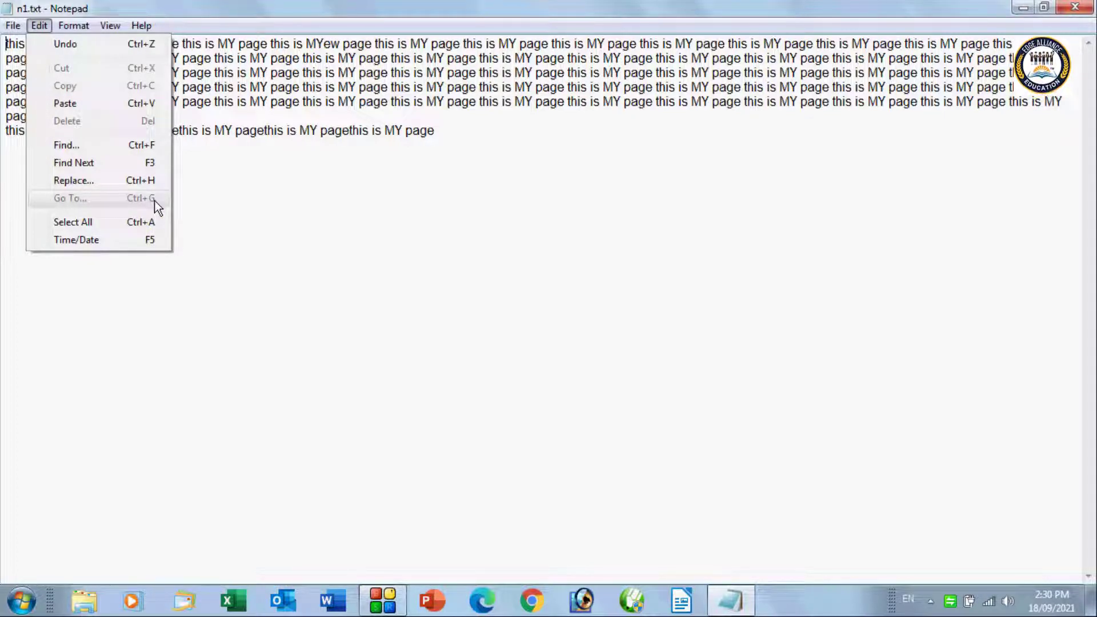
{"action": "mouse_move", "coordinate": [79, 30]}
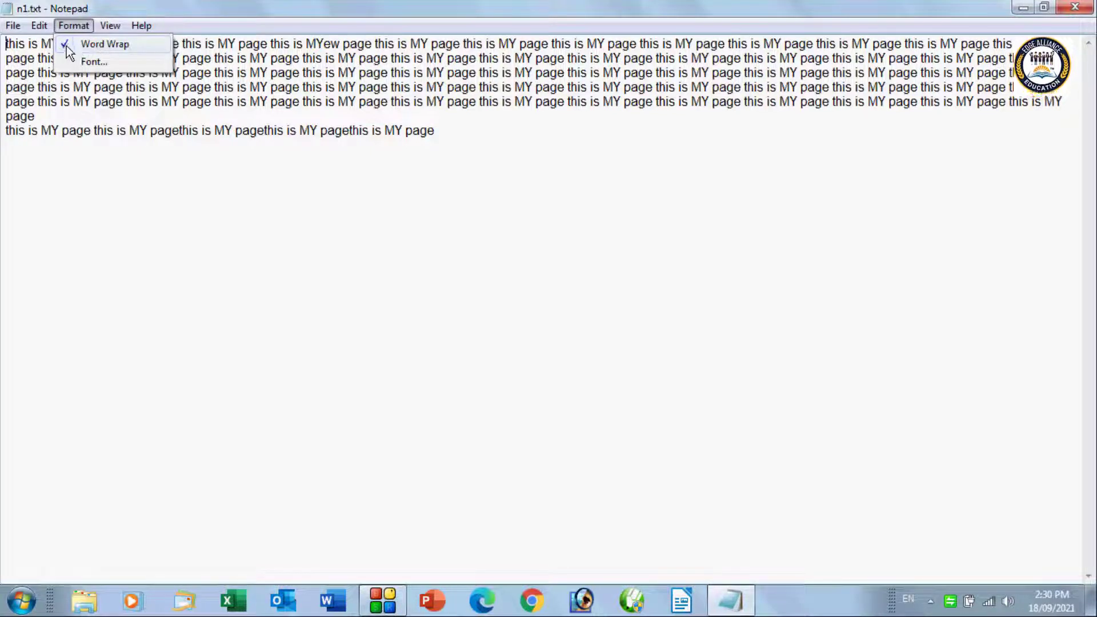
{"action": "left_click", "coordinate": [66, 45]}
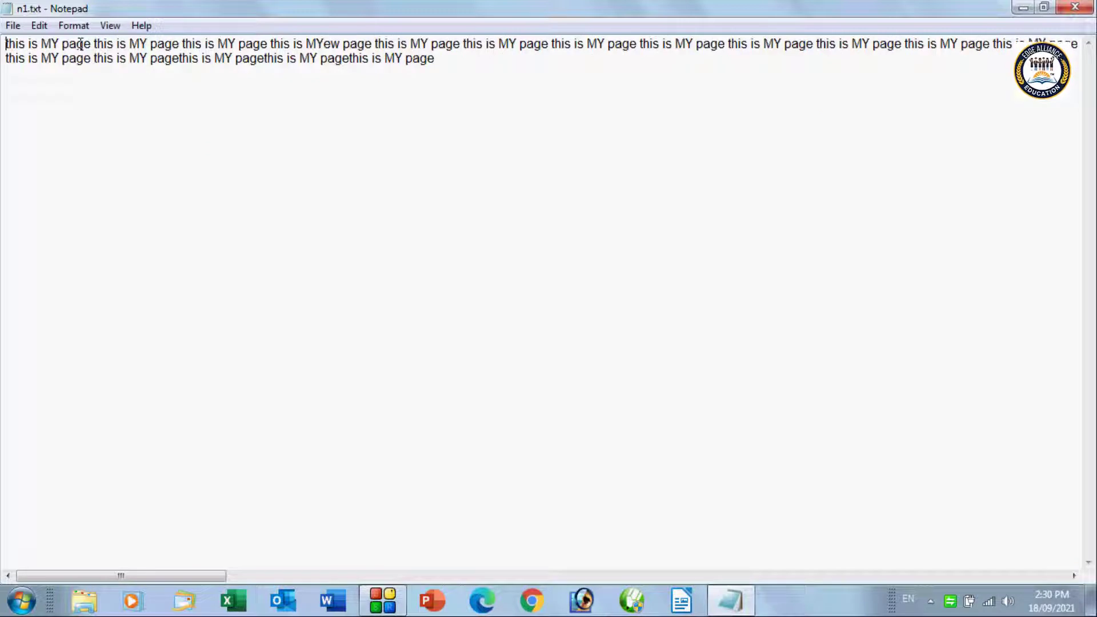
Step: Use Go To to move the cursor to line 2 of the document
{"action": "left_click", "coordinate": [40, 29]}
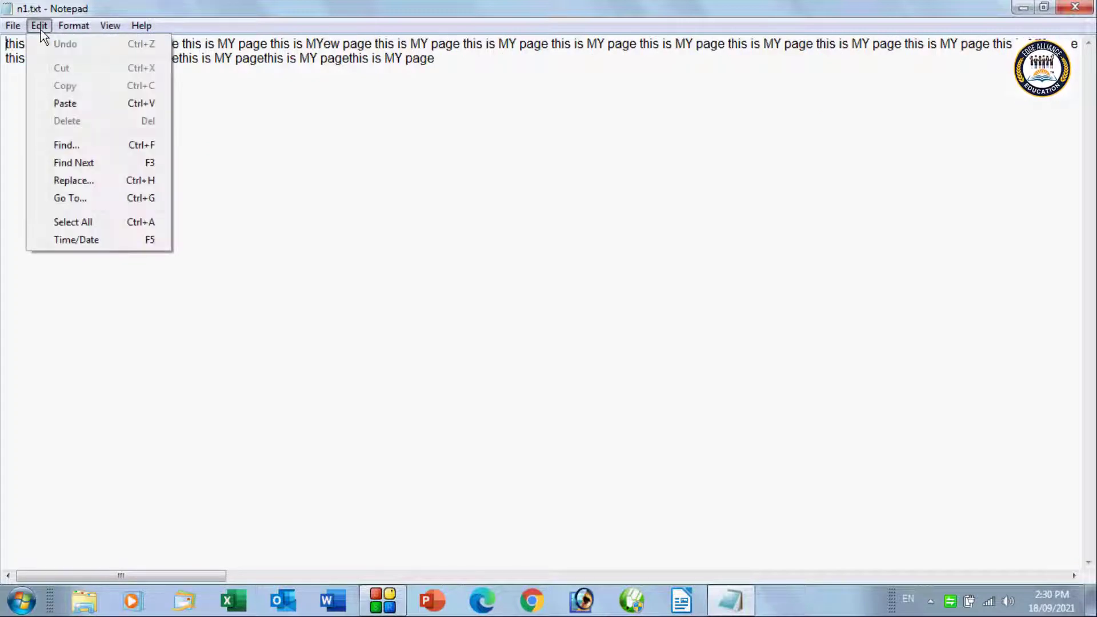
{"action": "left_click", "coordinate": [96, 198]}
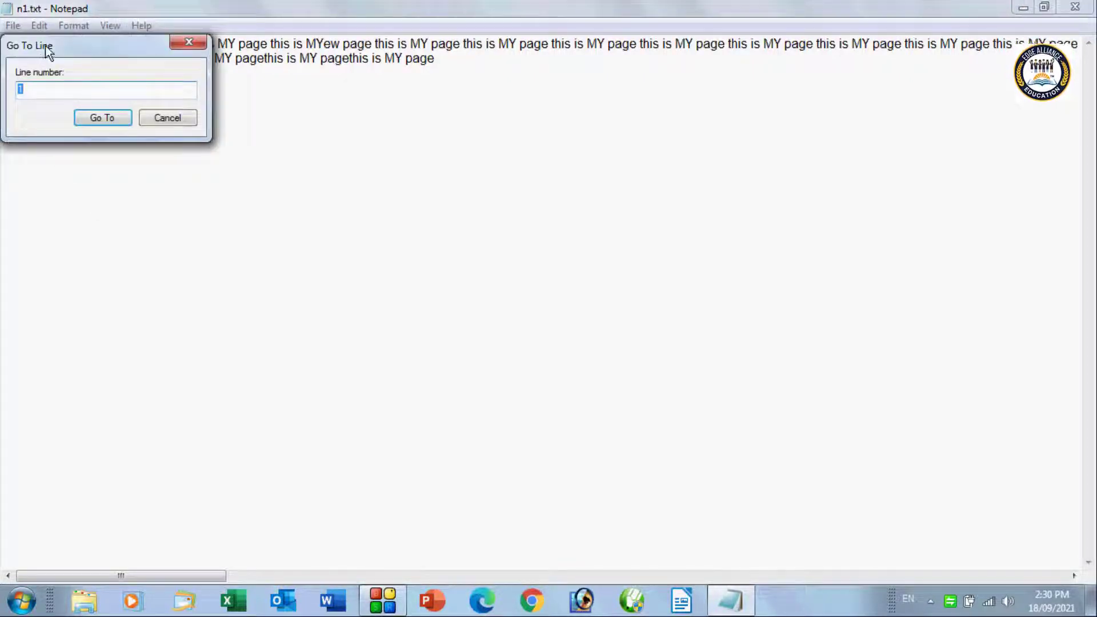
{"action": "left_click_drag", "start_coordinate": [45, 46], "coordinate": [293, 143]}
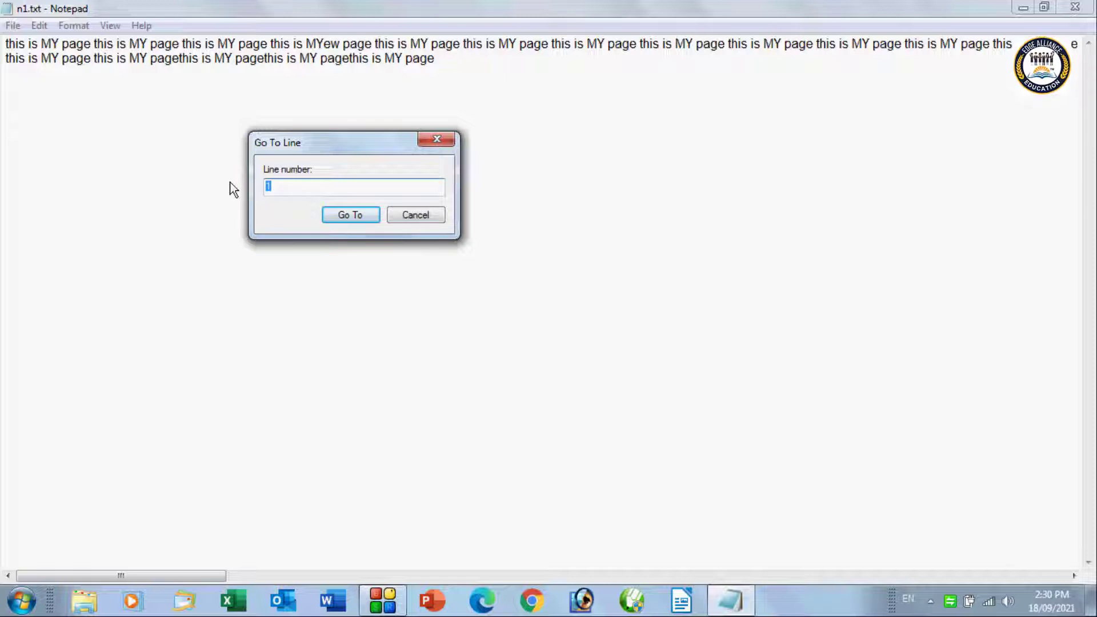
{"action": "type", "text": "2"}
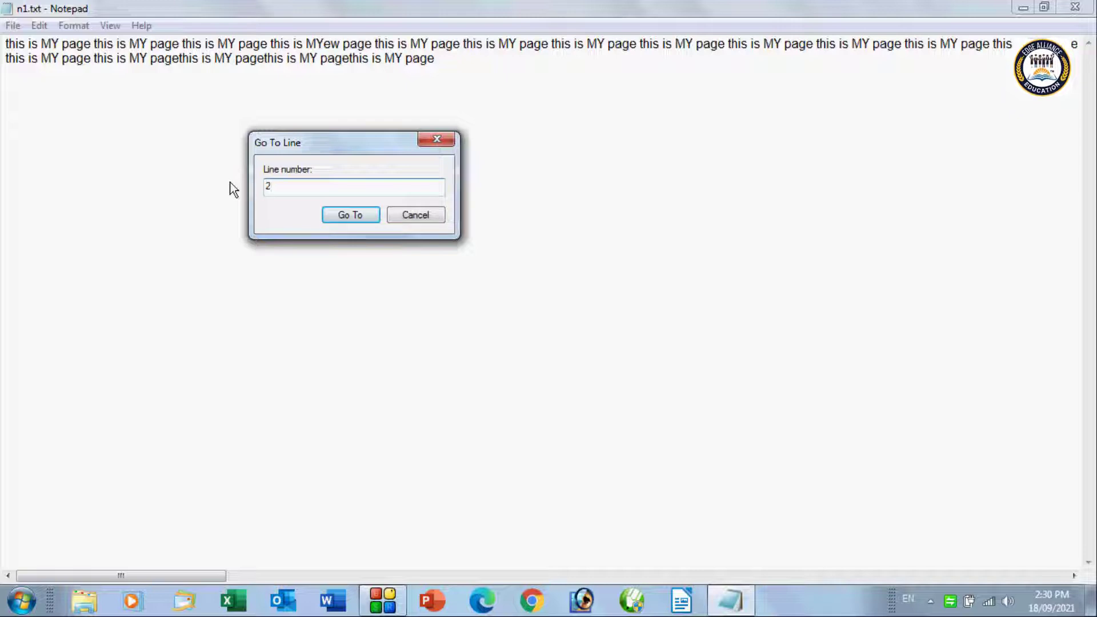
{"action": "left_click", "coordinate": [342, 218]}
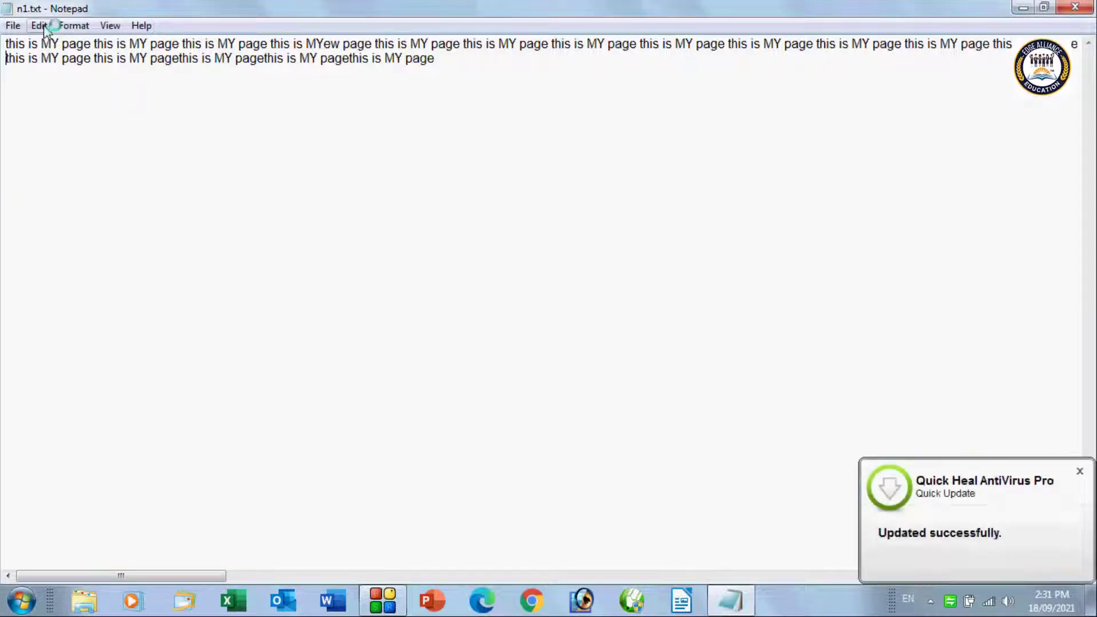
{"action": "left_click", "coordinate": [44, 28]}
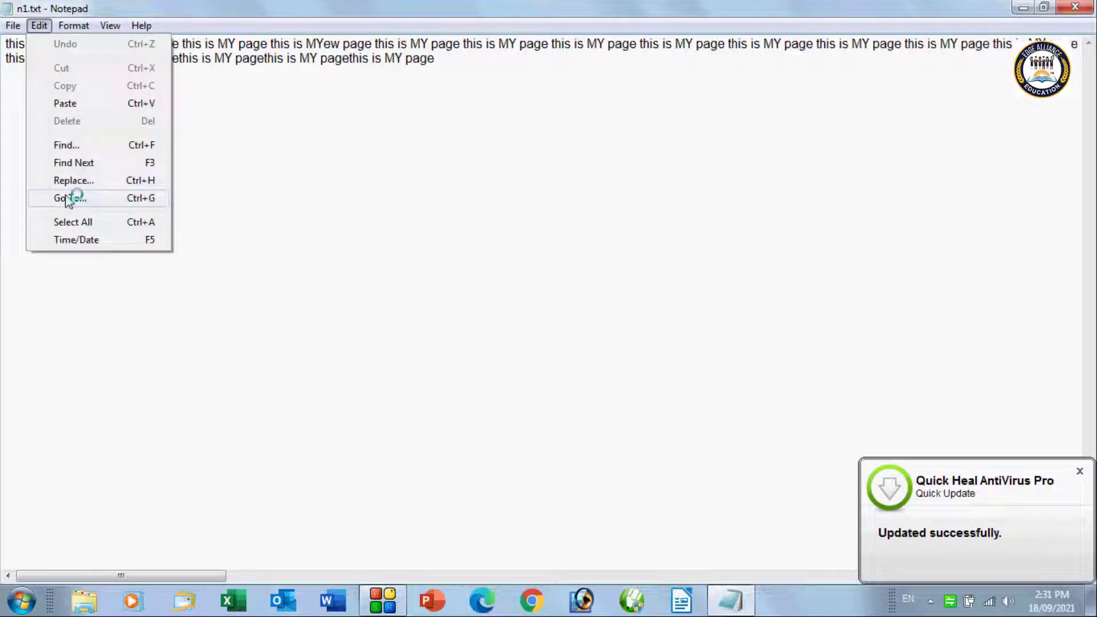
{"action": "left_click", "coordinate": [386, 208]}
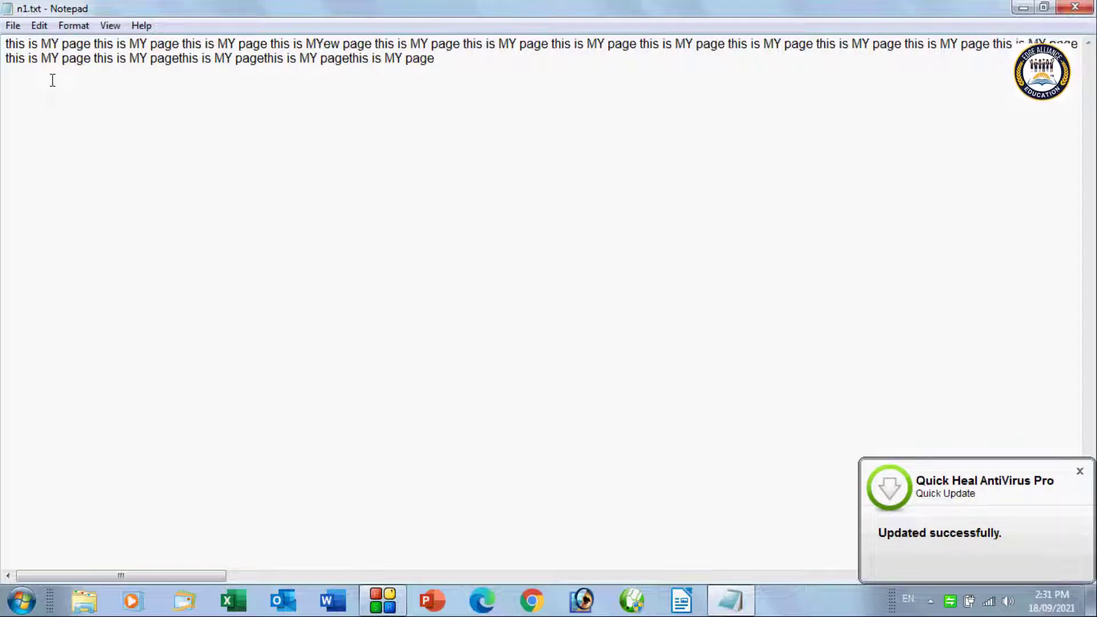
{"action": "key", "text": "ctrl+g"}
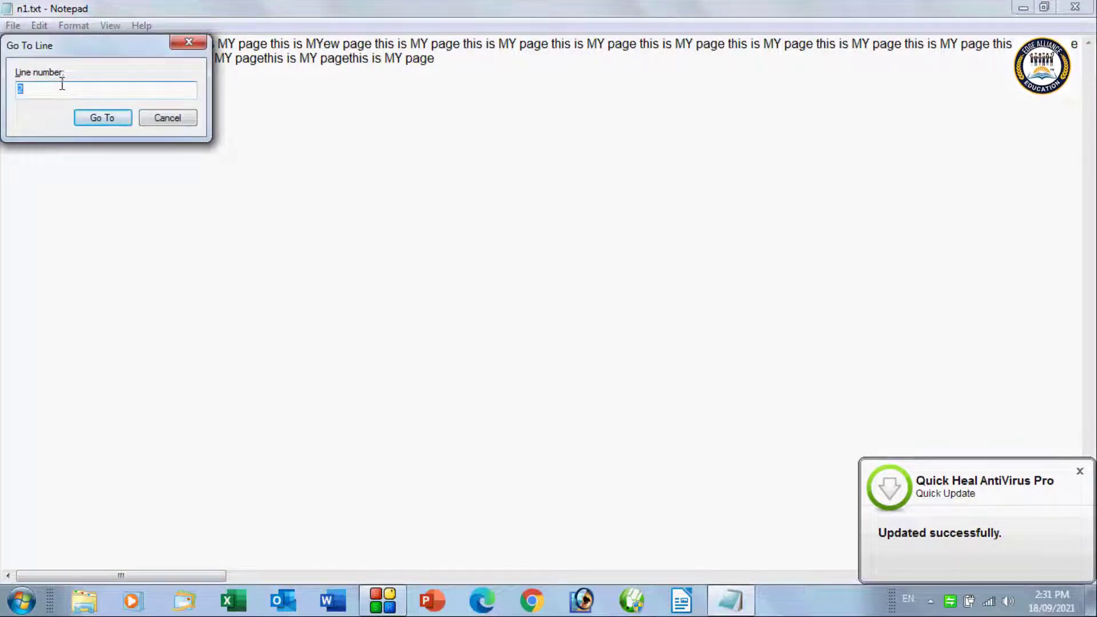
{"action": "left_click", "coordinate": [166, 116]}
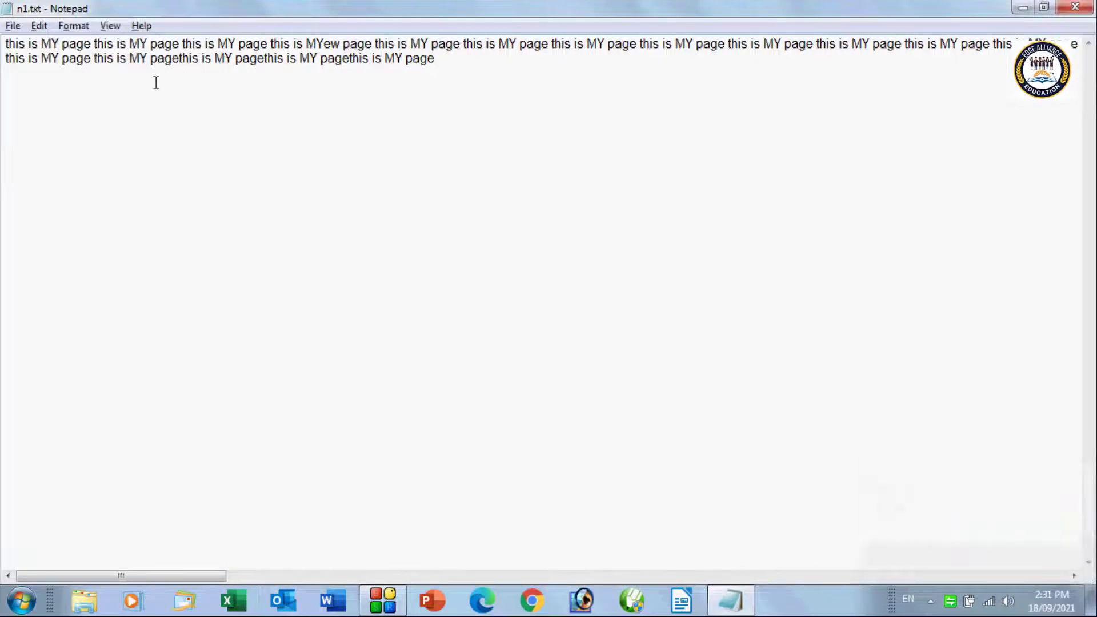
Step: Select all the text in the document and clear the selection
{"action": "left_click", "coordinate": [36, 27]}
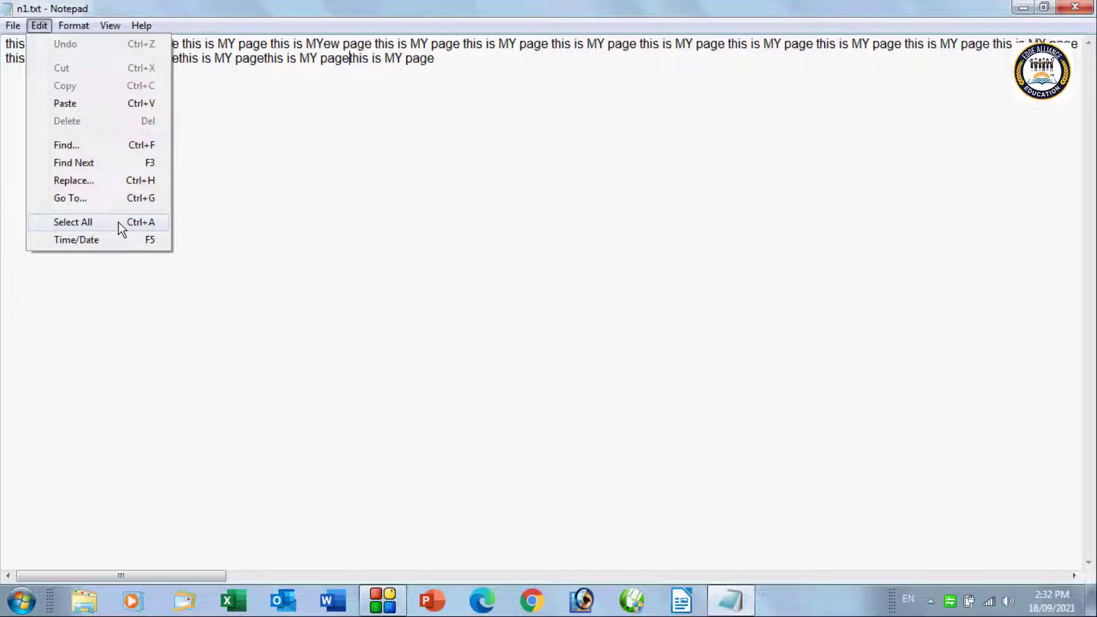
{"action": "left_click", "coordinate": [77, 225]}
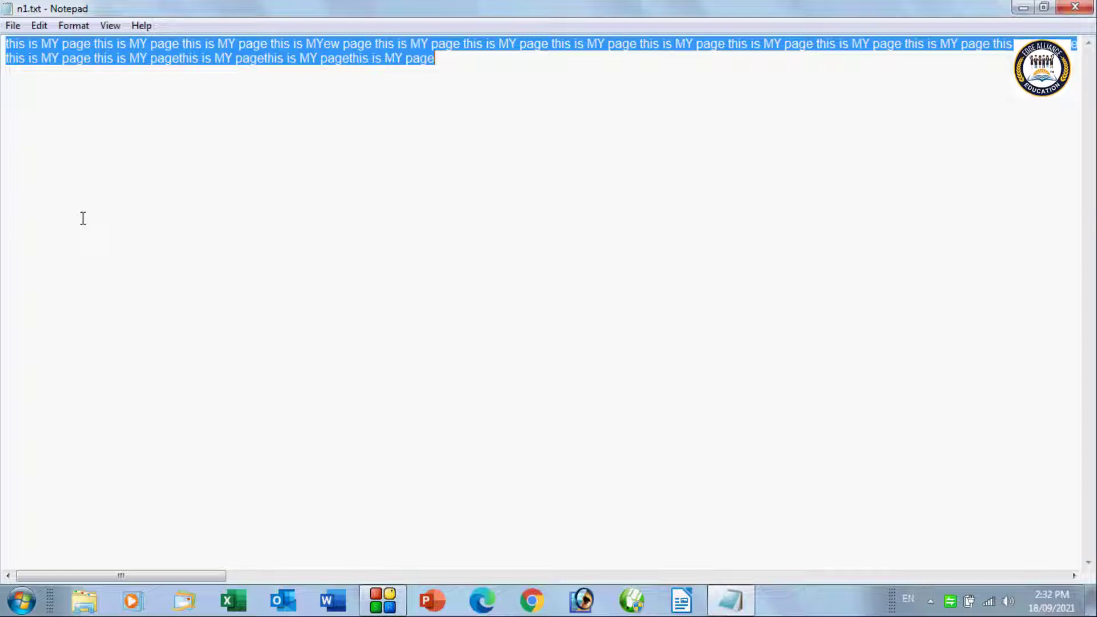
{"action": "left_click", "coordinate": [368, 188]}
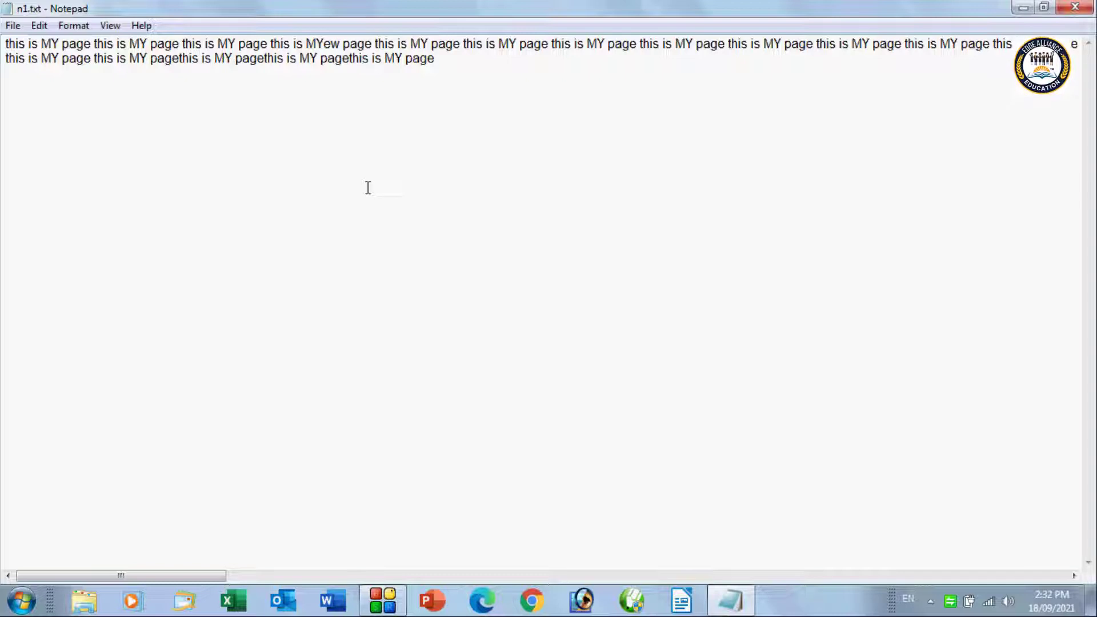
{"action": "key", "text": "ctrl+a"}
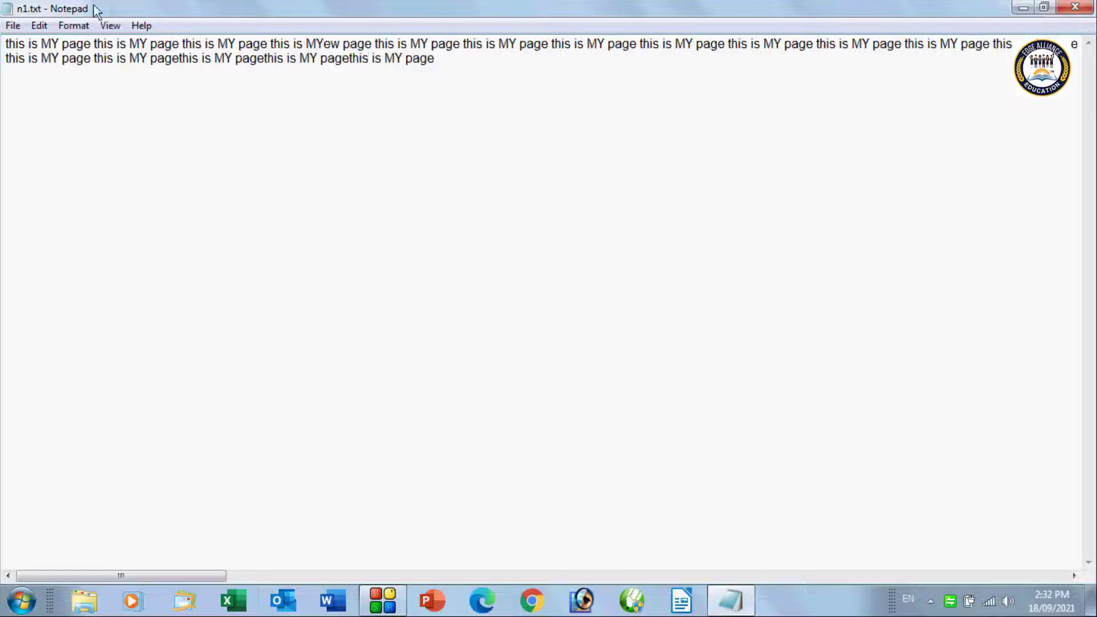
Step: Add a blank line after the end of the text and insert the current time and date below it
{"action": "left_click", "coordinate": [41, 28]}
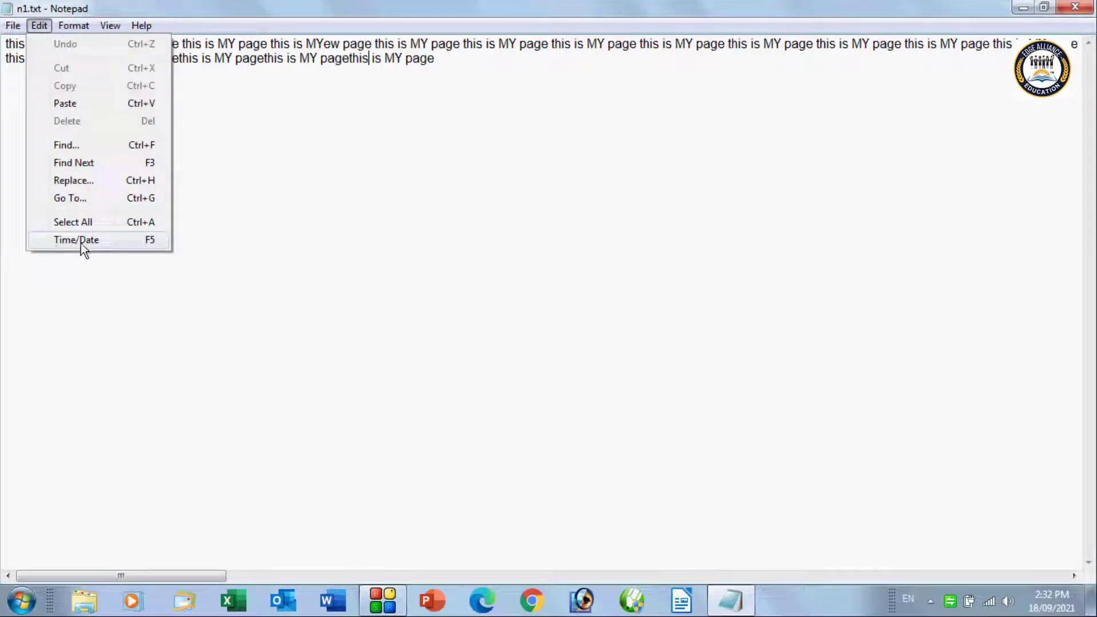
{"action": "left_click", "coordinate": [189, 180]}
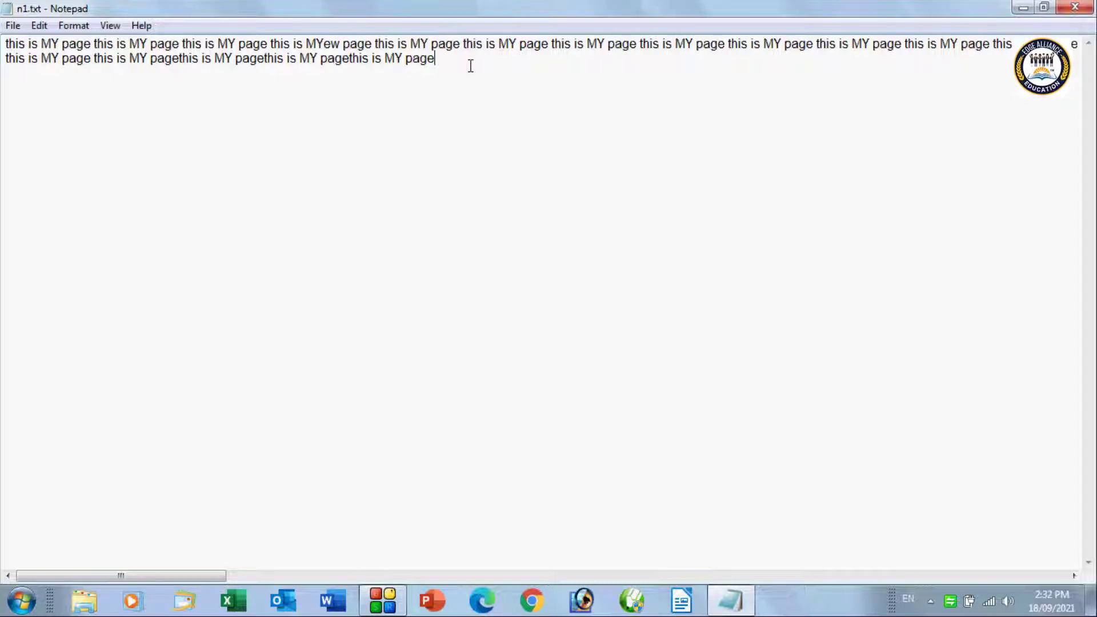
{"action": "key", "text": "Return"}
{"action": "key", "text": "Return"}
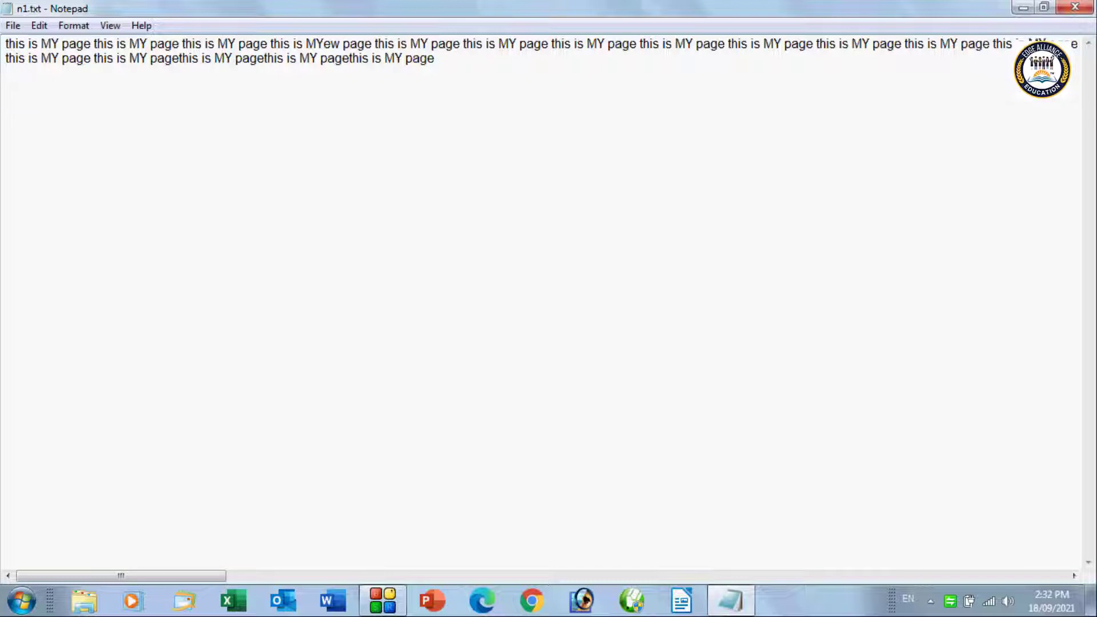
{"action": "left_click", "coordinate": [41, 25]}
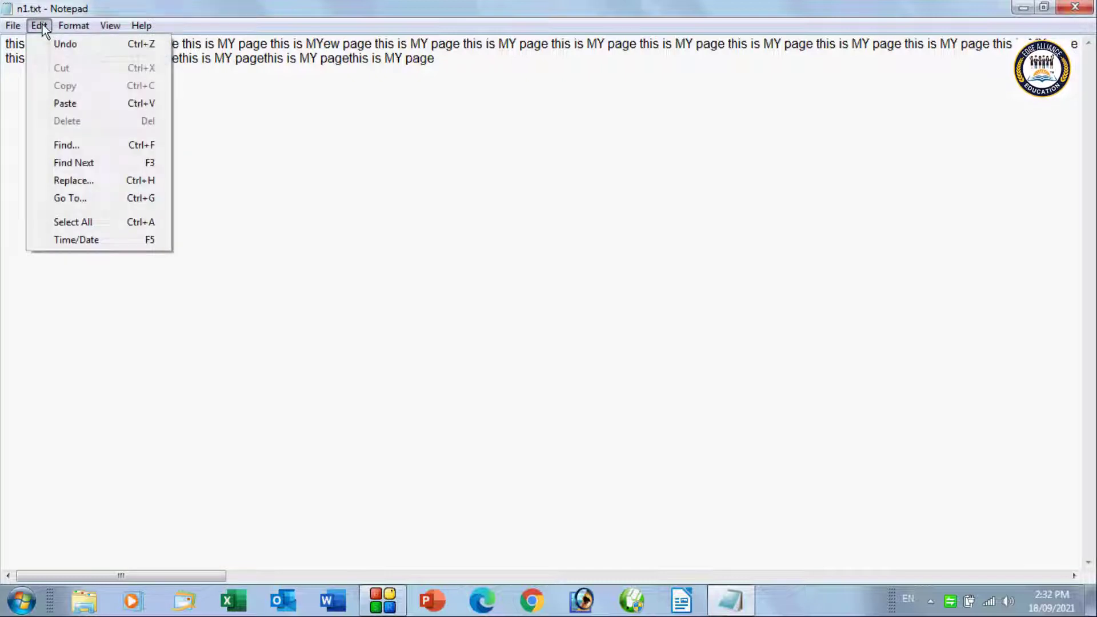
{"action": "left_click", "coordinate": [88, 242]}
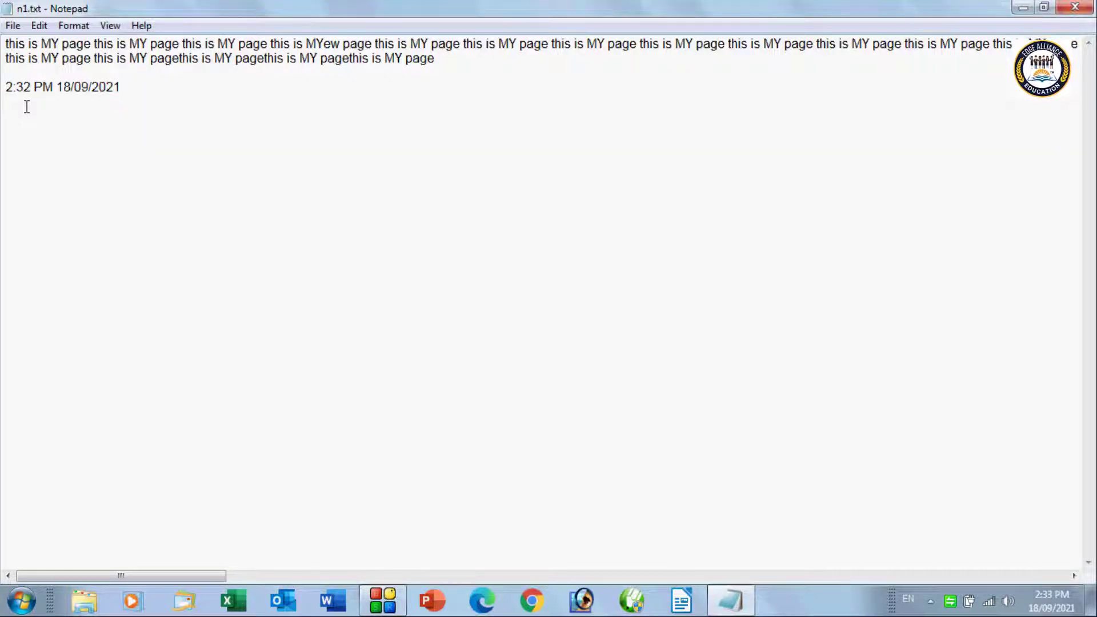
Step: Insert the current time and date again on a new line below the first timestamp
{"action": "left_click", "coordinate": [37, 27]}
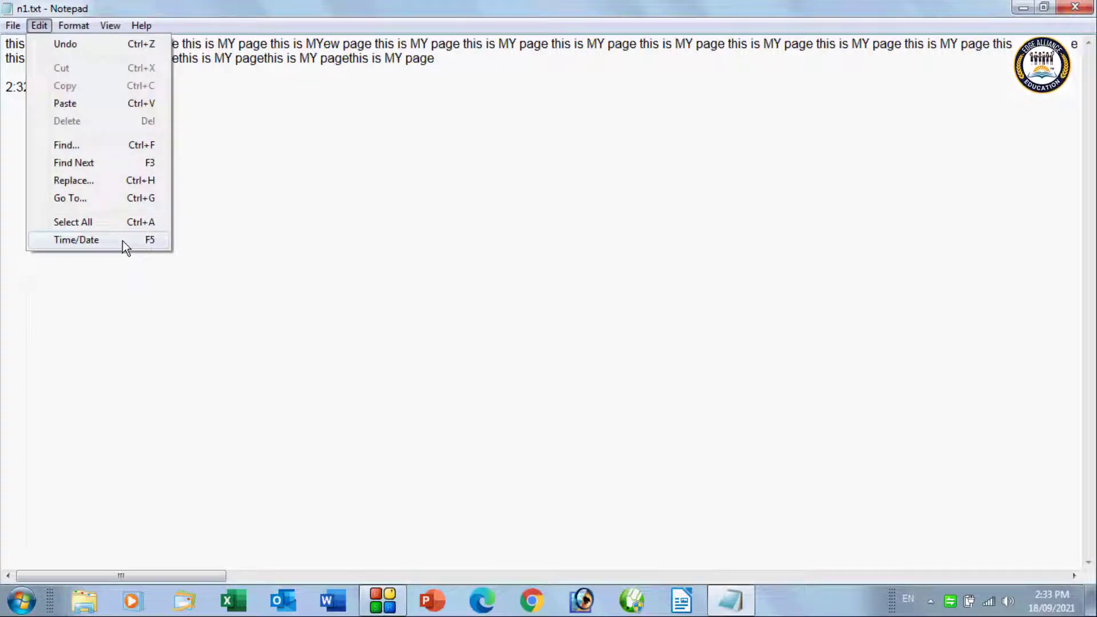
{"action": "left_click", "coordinate": [219, 215]}
{"action": "key", "text": "Return"}
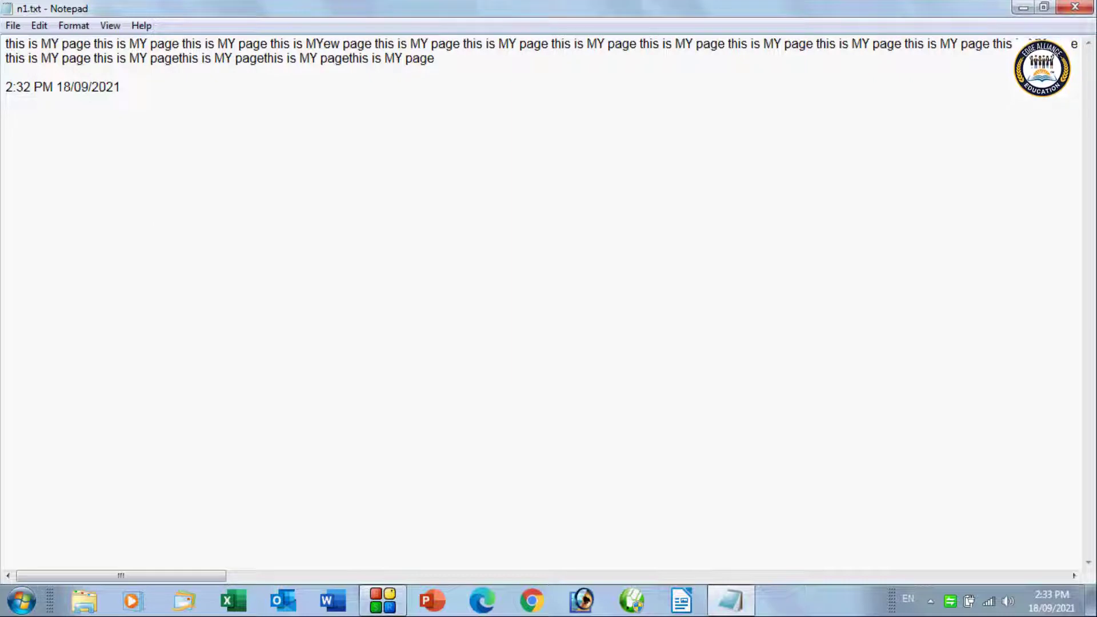
{"action": "key", "text": "F5"}
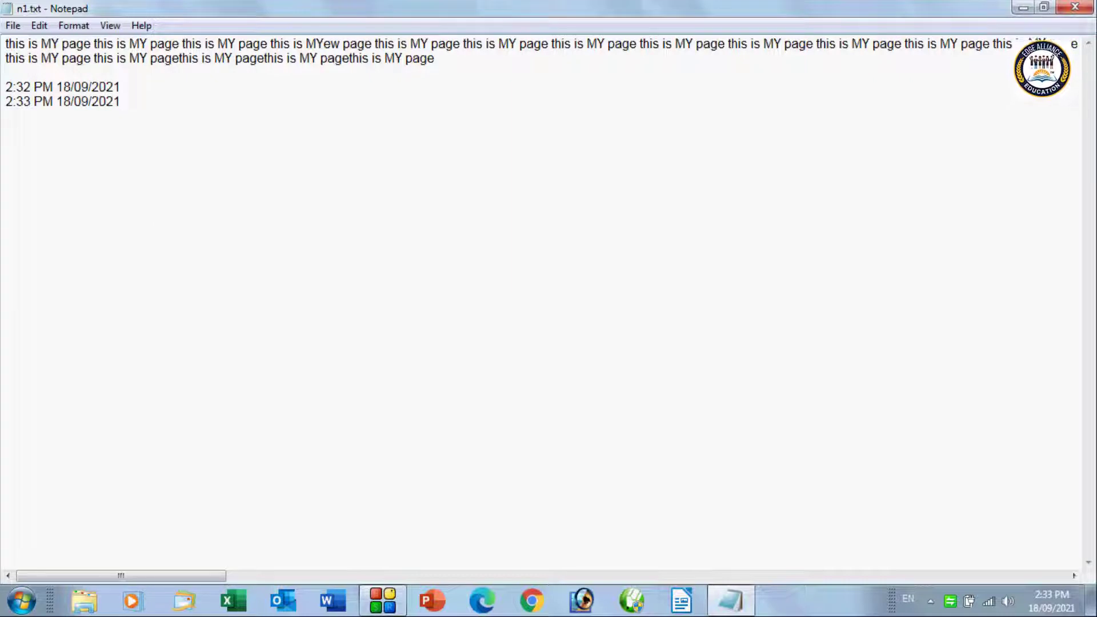
Step: Turn on Word Wrap and paste "this is new page" repeatedly at the end of the last text line above the timestamps
{"action": "left_click", "coordinate": [76, 26]}
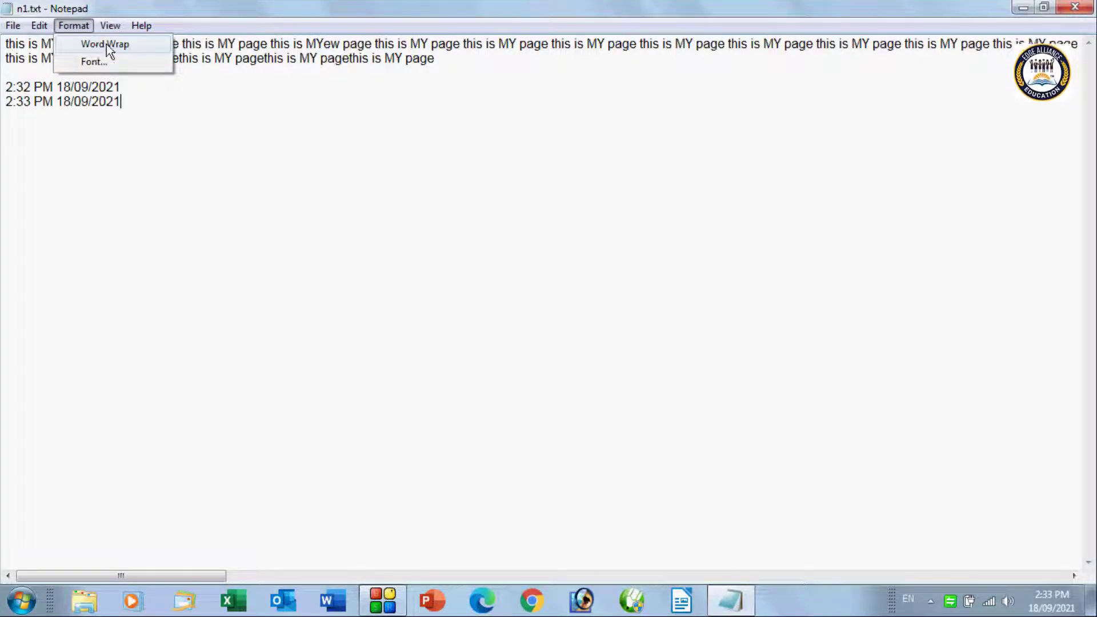
{"action": "left_click", "coordinate": [68, 46]}
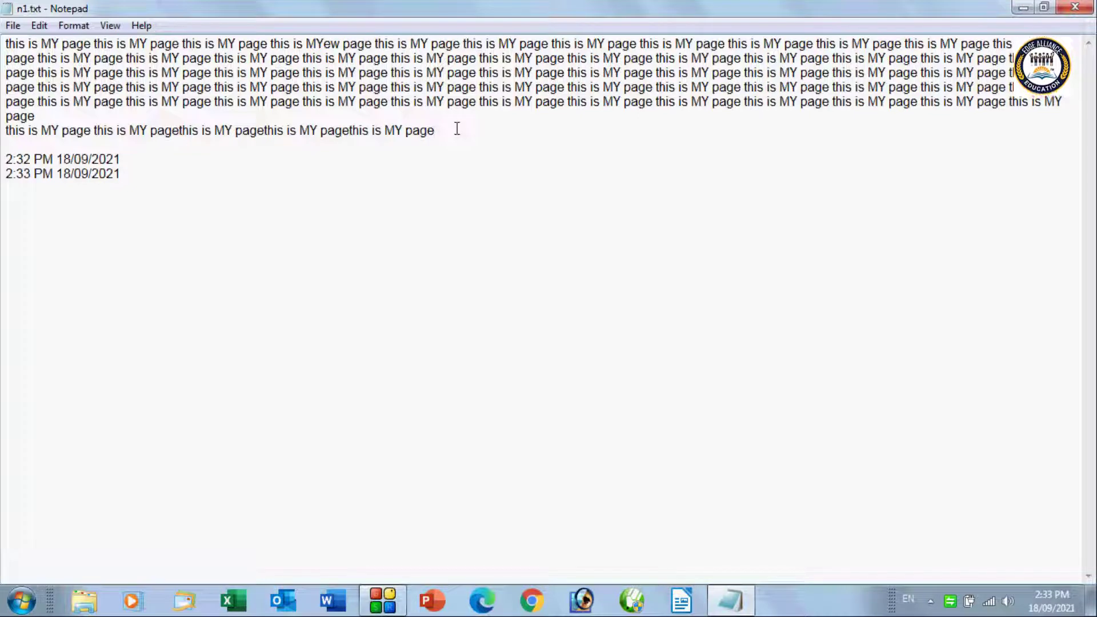
{"action": "key", "text": "ctrl+v"}
{"action": "key", "text": "ctrl+v"}
{"action": "key", "text": "ctrl+v"}
{"action": "key", "text": "ctrl+v"}
{"action": "key", "text": "ctrl+v"}
{"action": "key", "text": "ctrl+v"}
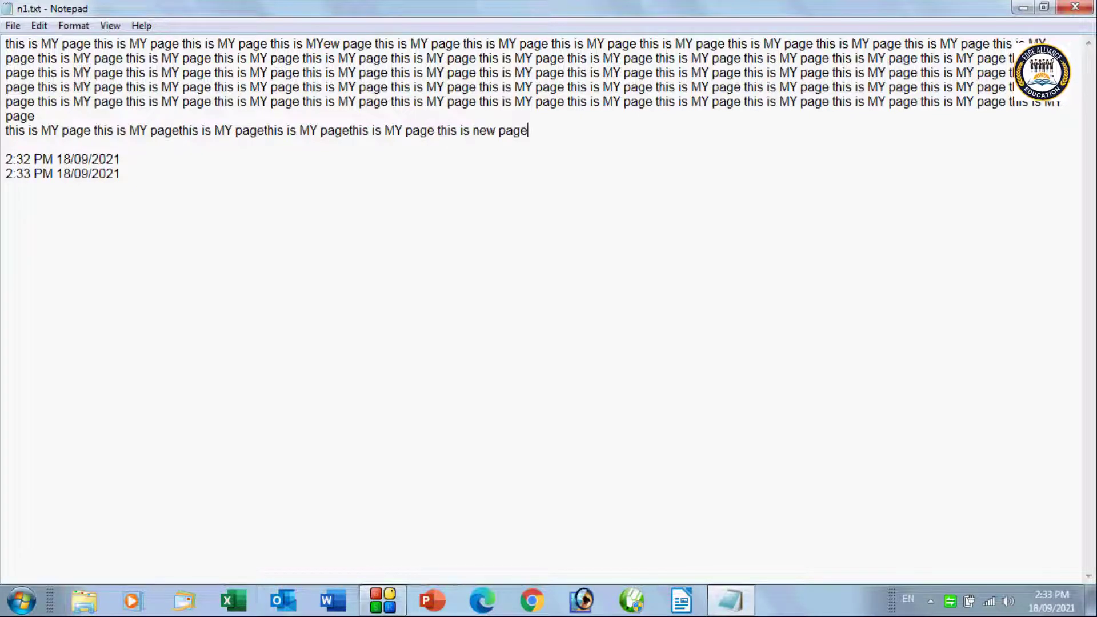
{"action": "type", "text": "this is new page"}
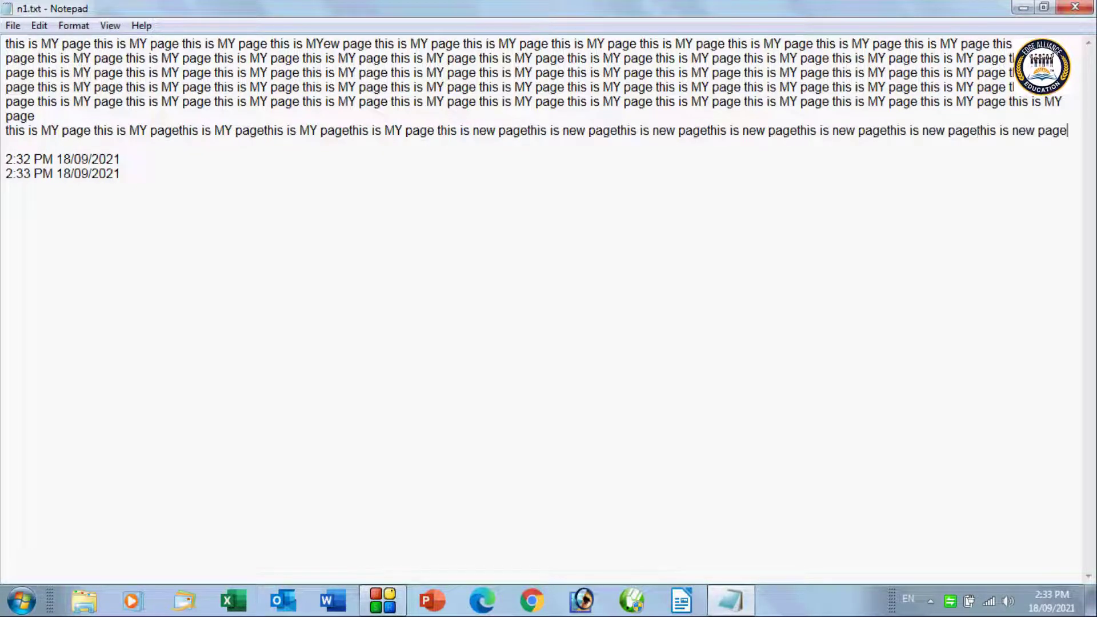
{"action": "key", "text": "ctrl+v"}
{"action": "key", "text": "ctrl+v"}
{"action": "key", "text": "ctrl+v"}
{"action": "key", "text": "ctrl+v"}
{"action": "key", "text": "ctrl+v"}
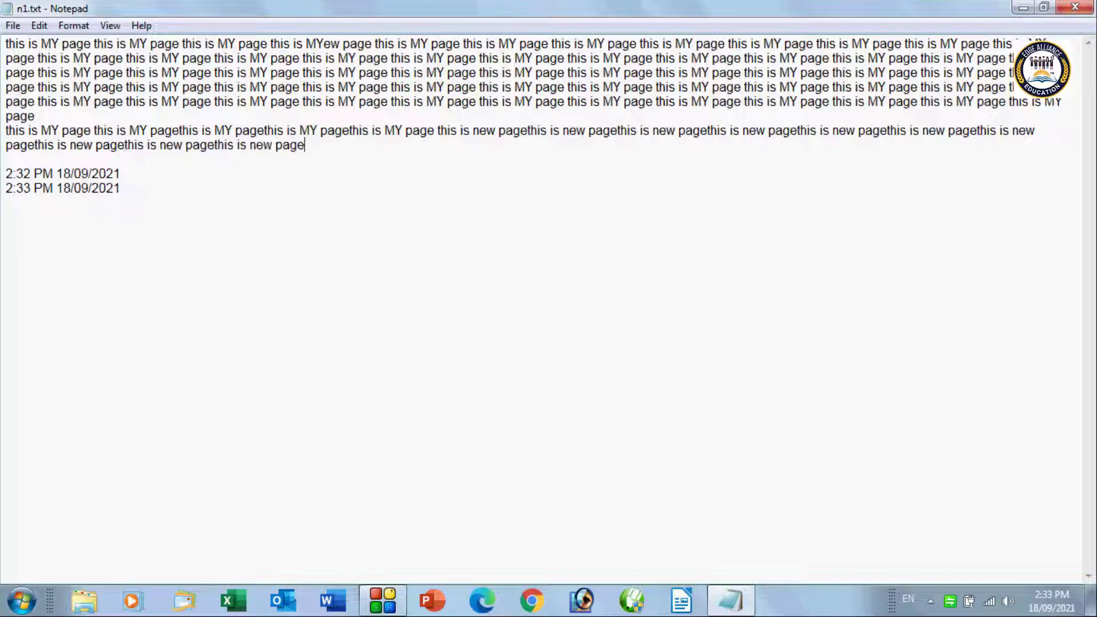
{"action": "key", "text": "ctrl+v"}
{"action": "key", "text": "ctrl+v"}
{"action": "key", "text": "ctrl+v"}
{"action": "key", "text": "ctrl+v"}
{"action": "key", "text": "ctrl+v"}
{"action": "key", "text": "ctrl+v"}
{"action": "key", "text": "ctrl+v"}
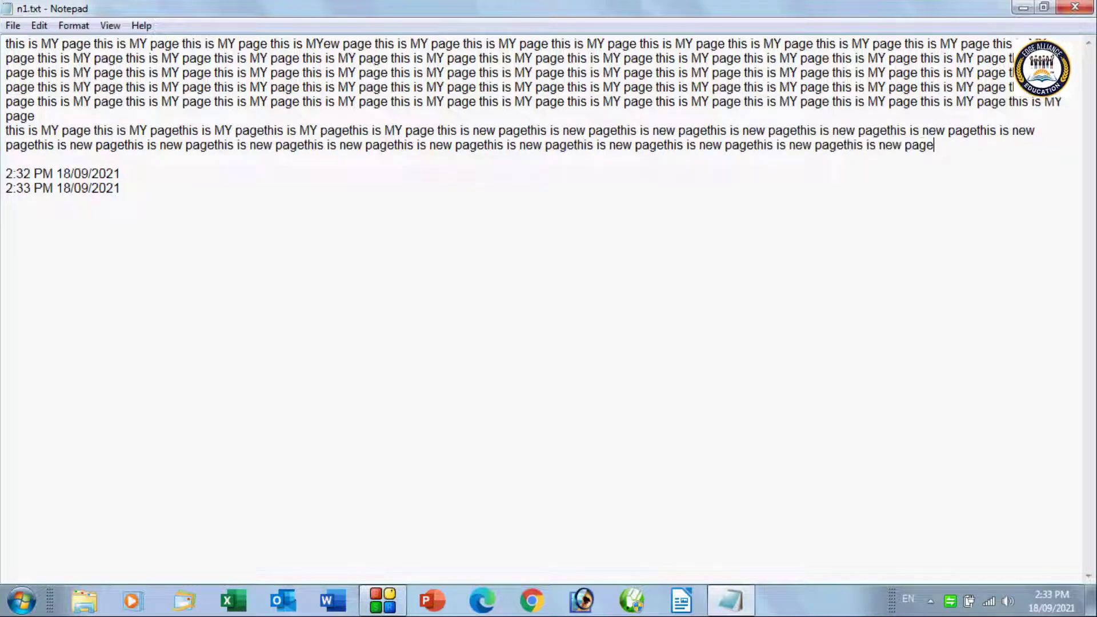
{"action": "key", "text": "ctrl+v"}
{"action": "key", "text": "ctrl+v"}
{"action": "key", "text": "ctrl+v"}
{"action": "key", "text": "ctrl+v"}
{"action": "key", "text": "ctrl+v"}
{"action": "key", "text": "ctrl+v"}
{"action": "key", "text": "ctrl+v"}
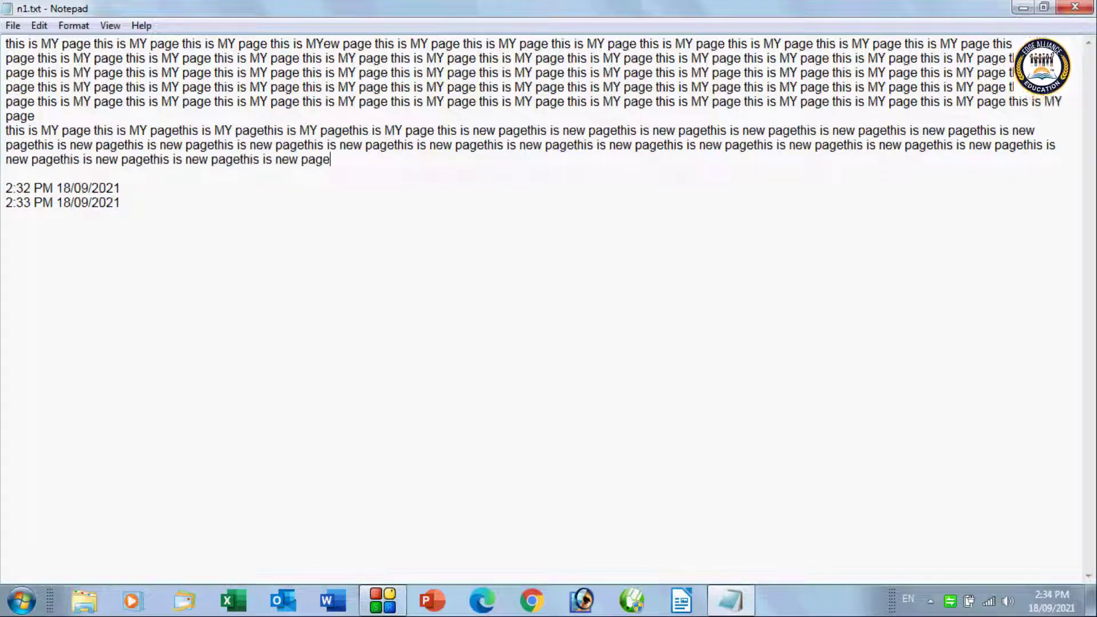
{"action": "key", "text": "ctrl+v"}
{"action": "key", "text": "ctrl+v"}
{"action": "key", "text": "ctrl+v"}
{"action": "key", "text": "ctrl+v"}
{"action": "key", "text": "ctrl+v"}
{"action": "key", "text": "ctrl+v"}
{"action": "key", "text": "ctrl+v"}
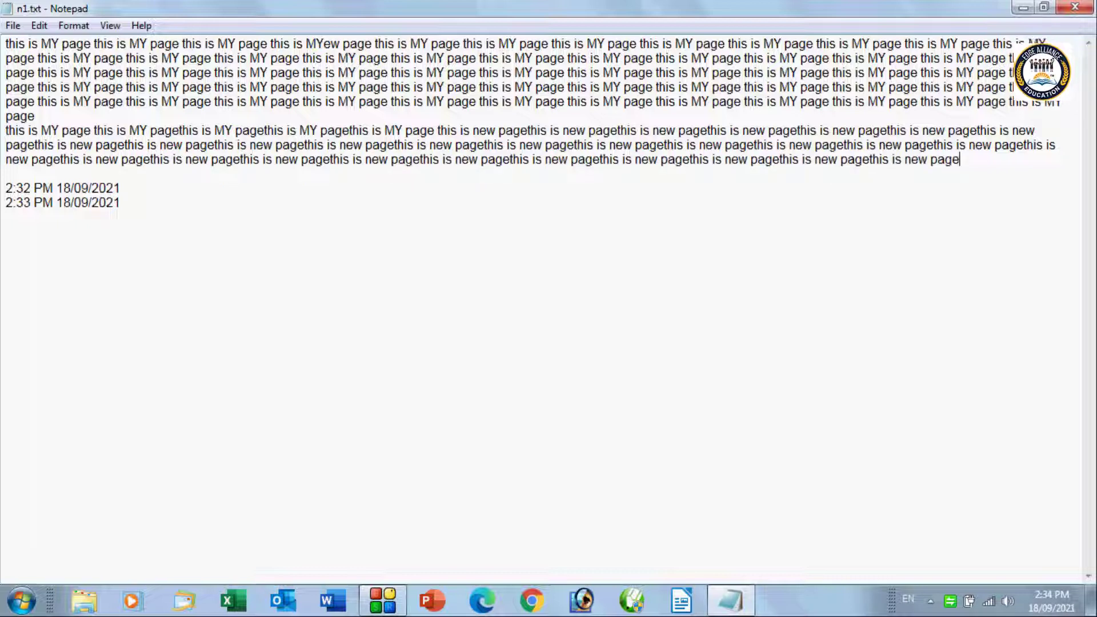
{"action": "type", "text": "this is new page"}
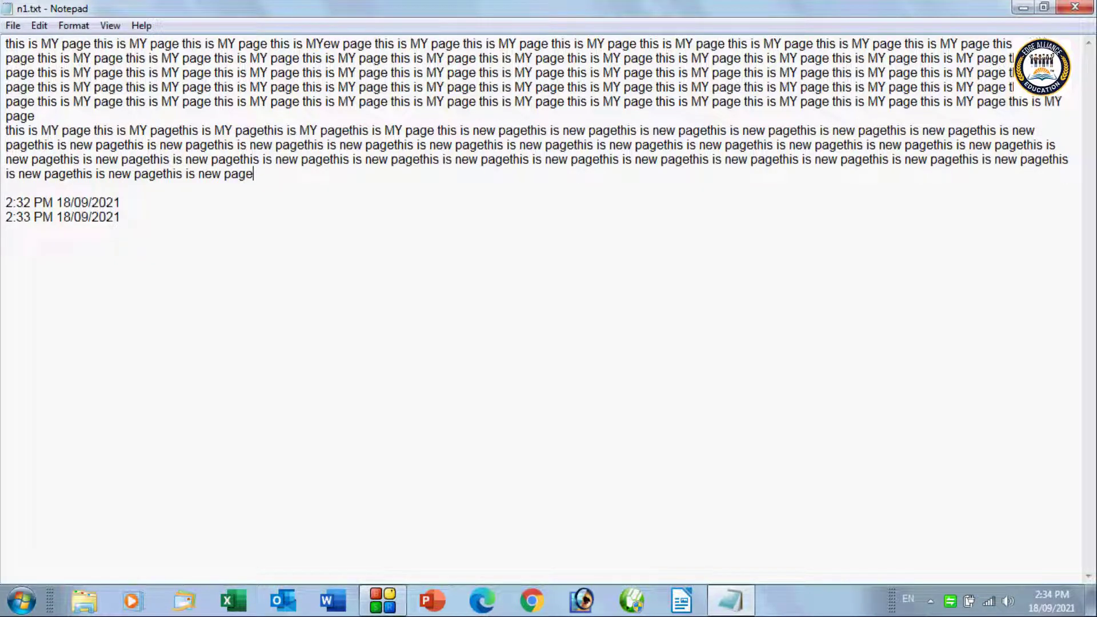
Step: Turn off Word Wrap and paste "this is new page" repeatedly at the very start of the document
{"action": "left_click", "coordinate": [83, 30]}
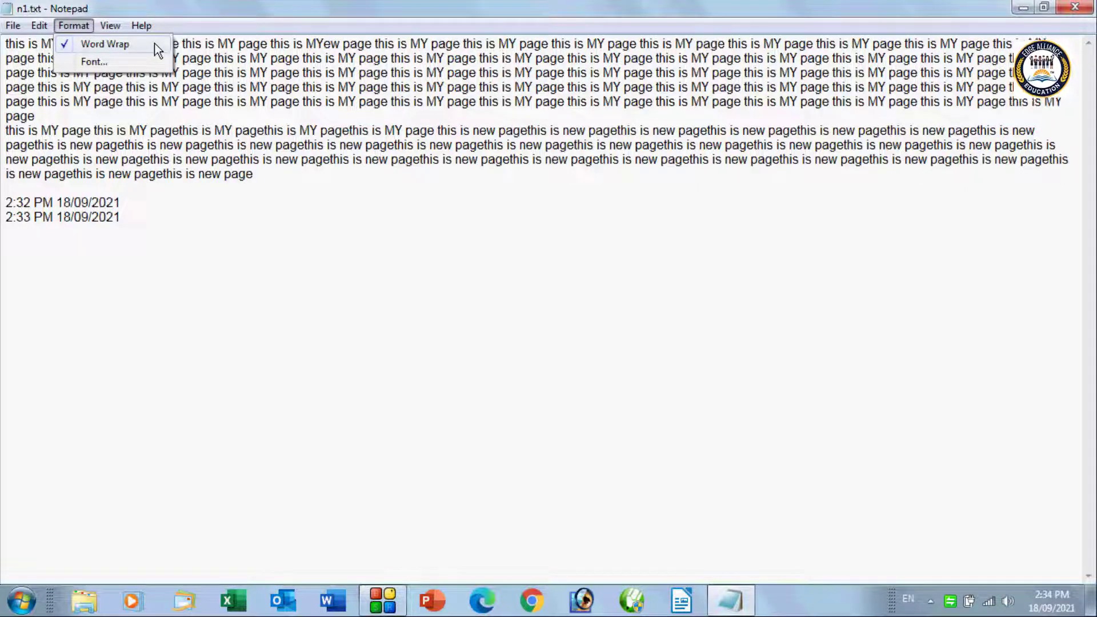
{"action": "left_click", "coordinate": [67, 44]}
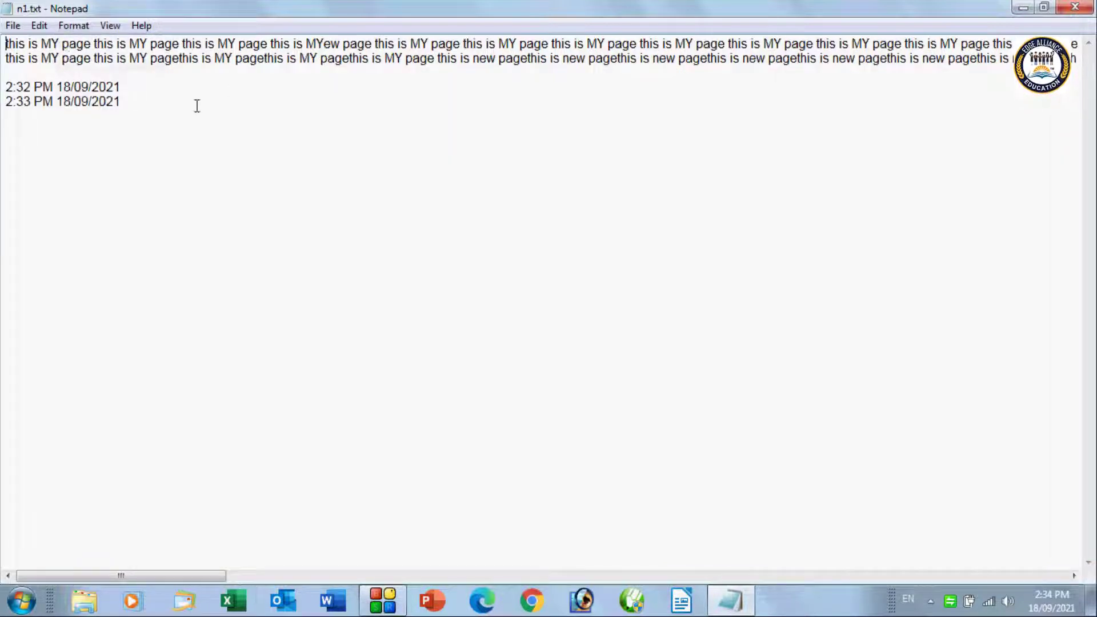
{"action": "type", "text": "this is new page"}
{"action": "key", "text": "ctrl+v"}
{"action": "key", "text": "ctrl+v"}
{"action": "key", "text": "ctrl+v"}
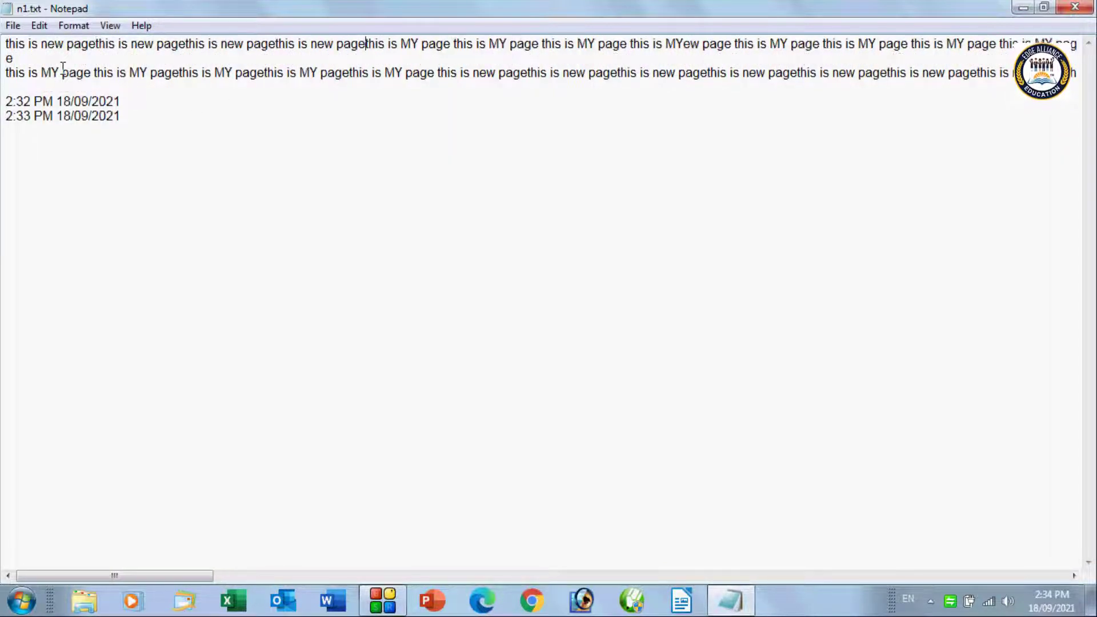
{"action": "key", "text": "ctrl+v"}
{"action": "key", "text": "ctrl+v"}
{"action": "key", "text": "ctrl+v"}
{"action": "key", "text": "ctrl+v"}
{"action": "key", "text": "ctrl+v"}
{"action": "key", "text": "ctrl+v"}
{"action": "key", "text": "ctrl+v"}
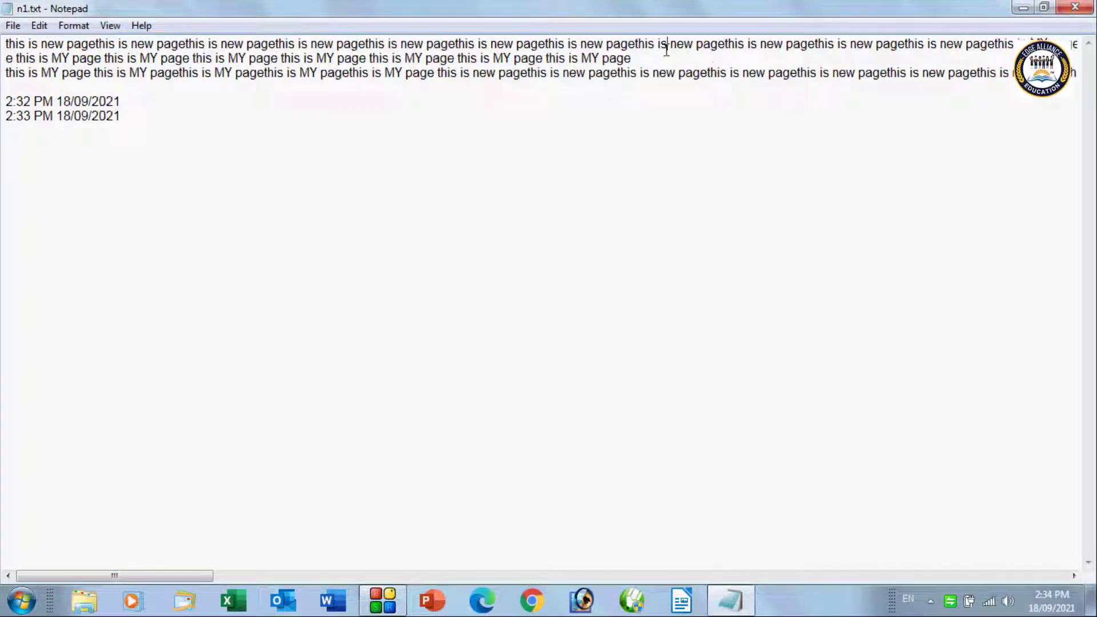
Step: Paste "this is new page" several times at the end of the second displayed line
{"action": "left_click", "coordinate": [649, 57]}
{"action": "key", "text": "ctrl+v"}
{"action": "key", "text": "ctrl+v"}
{"action": "key", "text": "ctrl+v"}
{"action": "key", "text": "ctrl+v"}
{"action": "key", "text": "ctrl+v"}
{"action": "key", "text": "ctrl+v"}
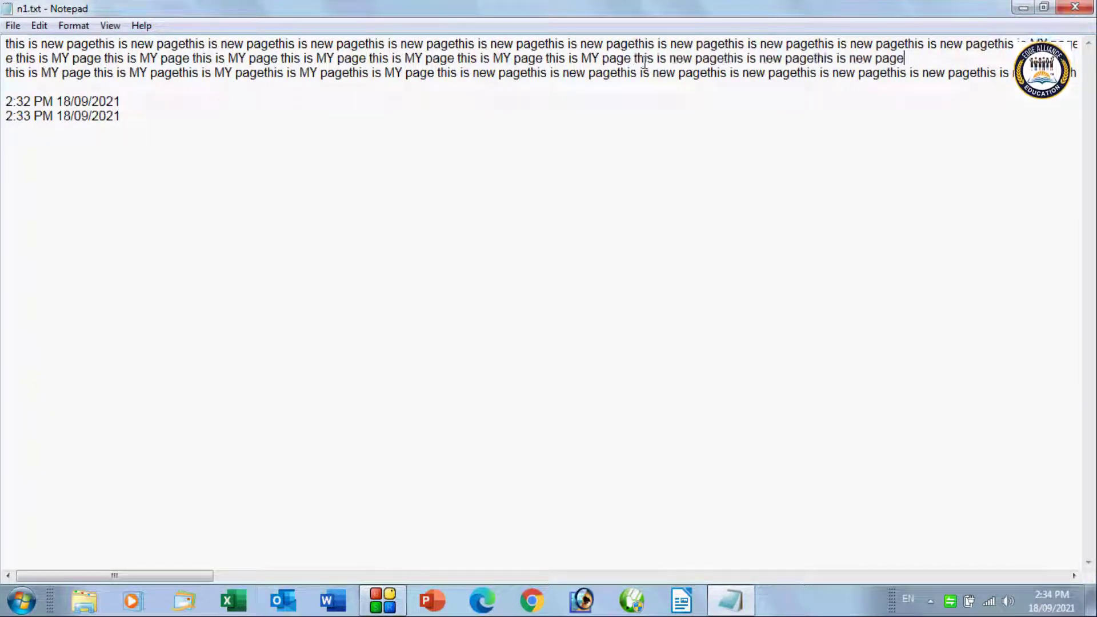
Step: Paste "this is new page" about eleven more times at the end of the second line and add a blank line below it
{"action": "key", "text": "ctrl+v"}
{"action": "key", "text": "ctrl+v"}
{"action": "key", "text": "ctrl+v"}
{"action": "key", "text": "ctrl+v"}
{"action": "key", "text": "ctrl+v"}
{"action": "key", "text": "ctrl+v"}
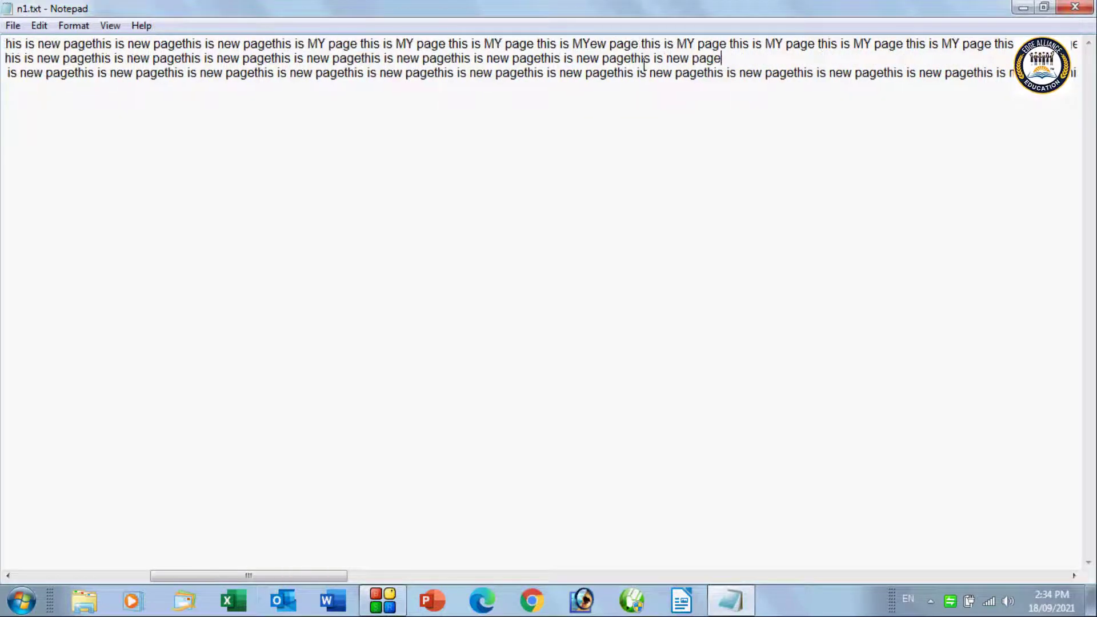
{"action": "key", "text": "ctrl+v"}
{"action": "key", "text": "ctrl+v"}
{"action": "key", "text": "ctrl+v"}
{"action": "key", "text": "ctrl+v"}
{"action": "key", "text": "ctrl+v"}
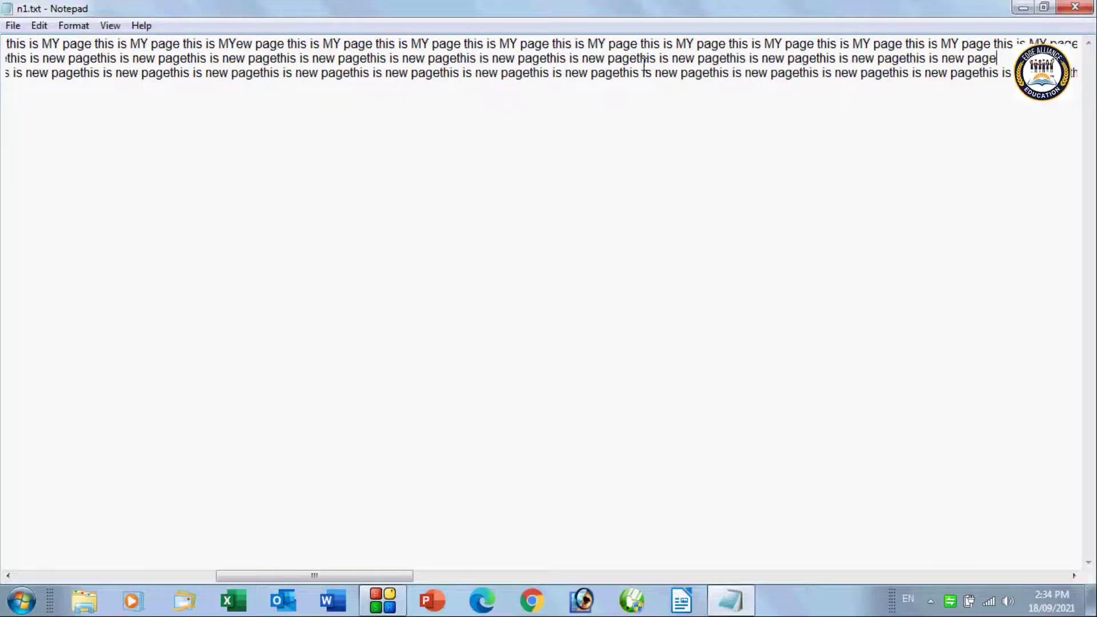
{"action": "key", "text": "Return"}
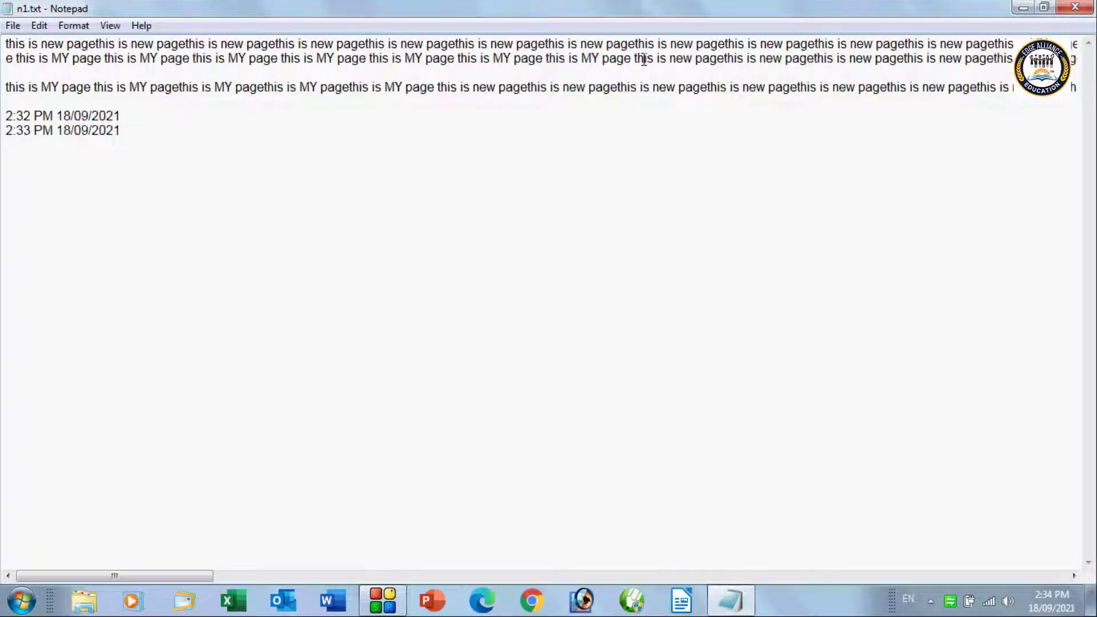
Step: Open the Font settings, move the dialog clear of the text and choose the Arial Rounded MT font
{"action": "left_click", "coordinate": [73, 25]}
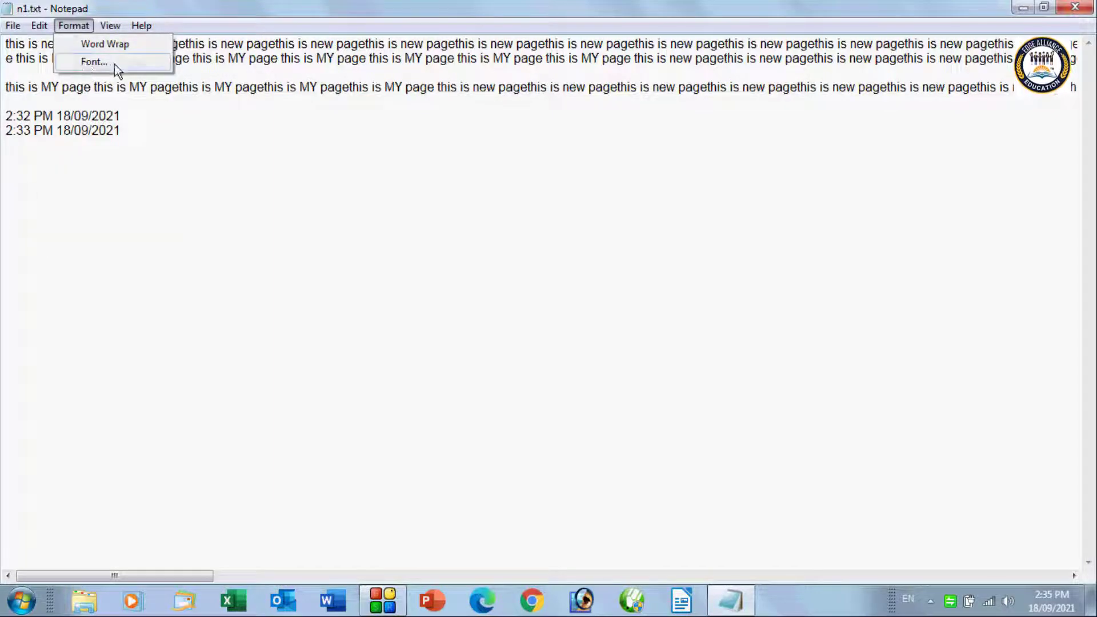
{"action": "left_click", "coordinate": [164, 137]}
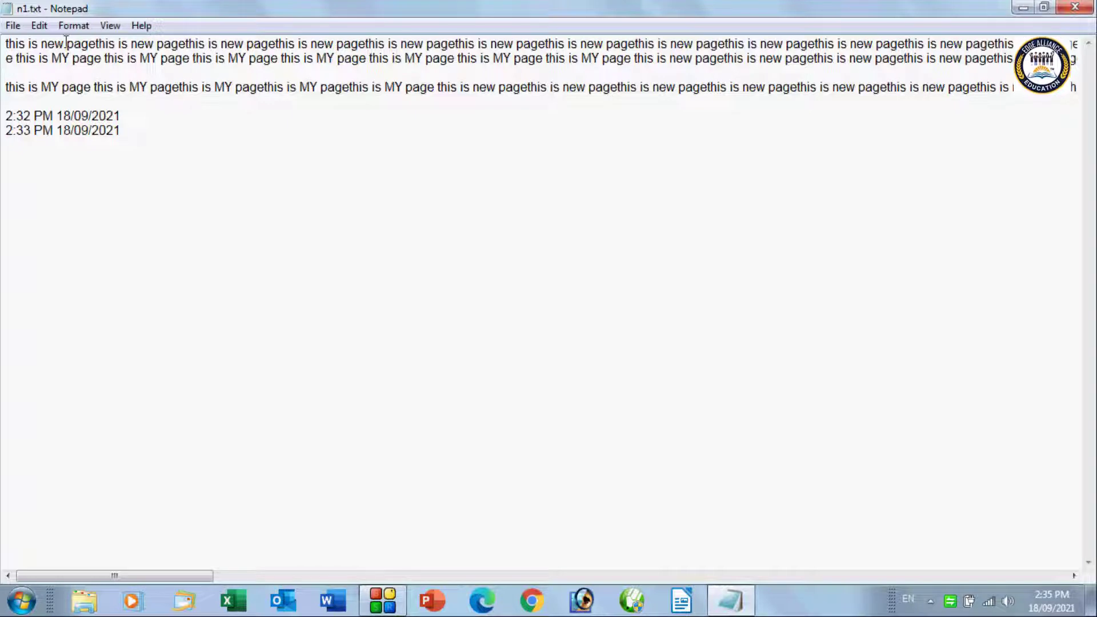
{"action": "left_click", "coordinate": [82, 32]}
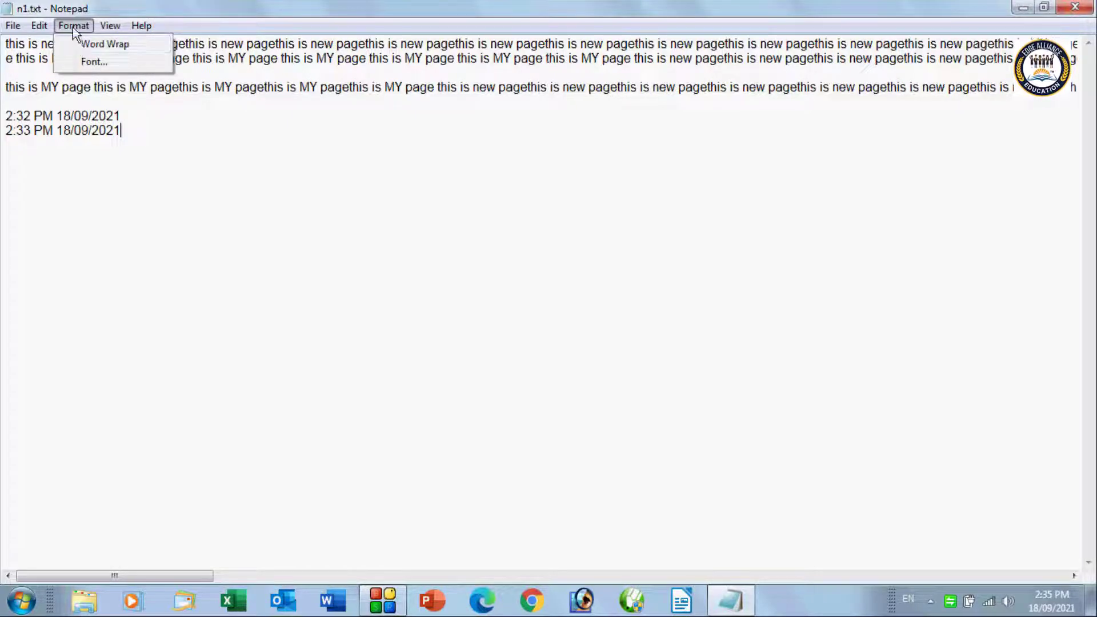
{"action": "left_click", "coordinate": [91, 60]}
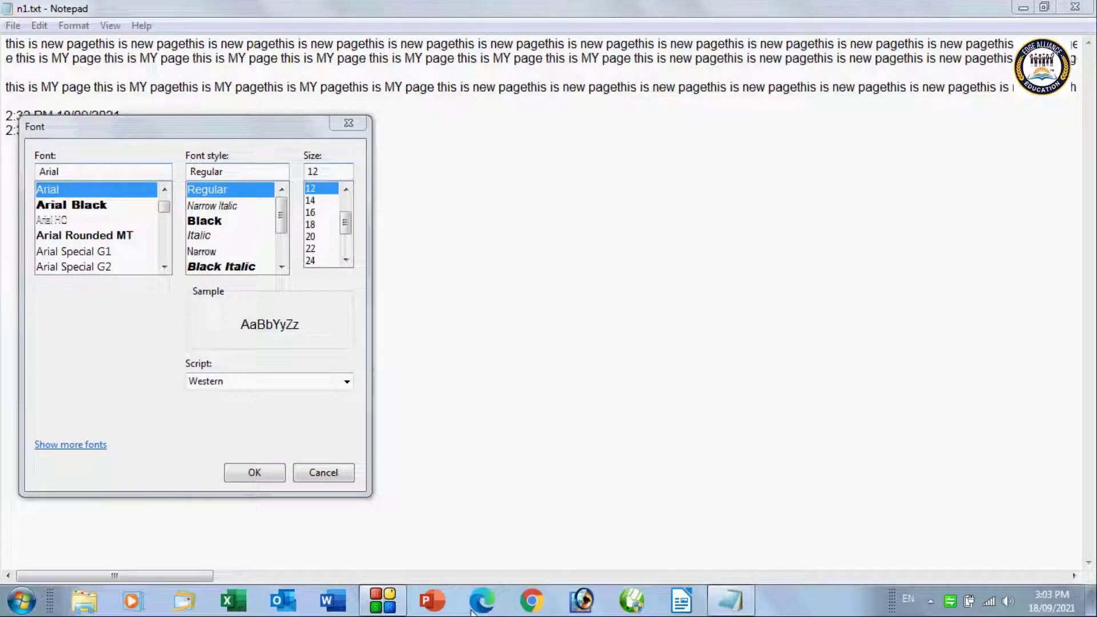
{"action": "mouse_move", "coordinate": [375, 610]}
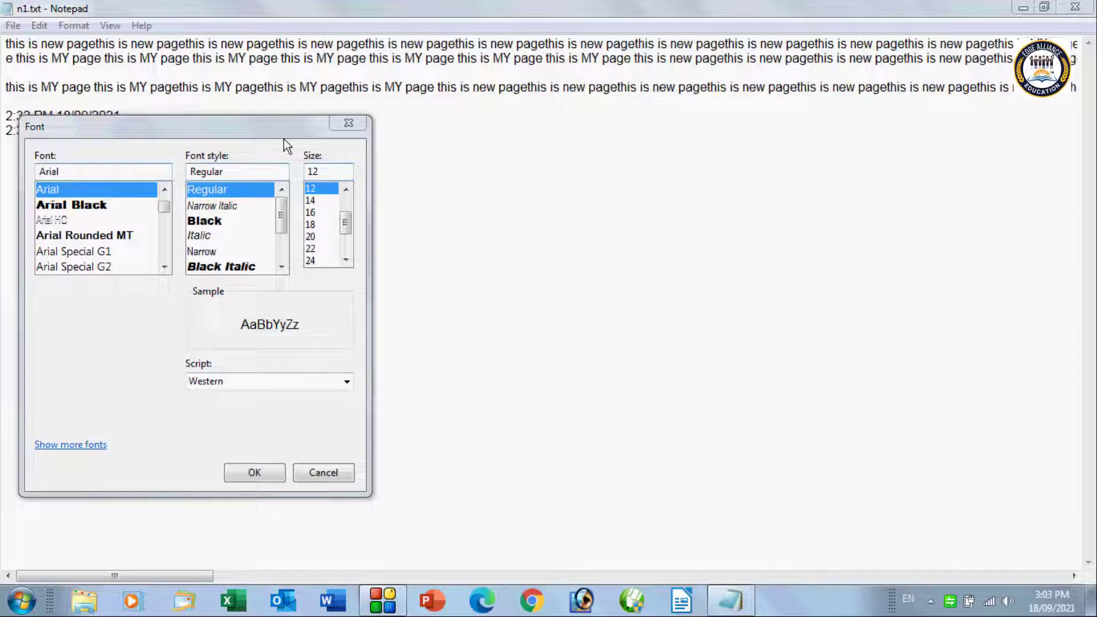
{"action": "left_click_drag", "start_coordinate": [209, 128], "coordinate": [564, 107]}
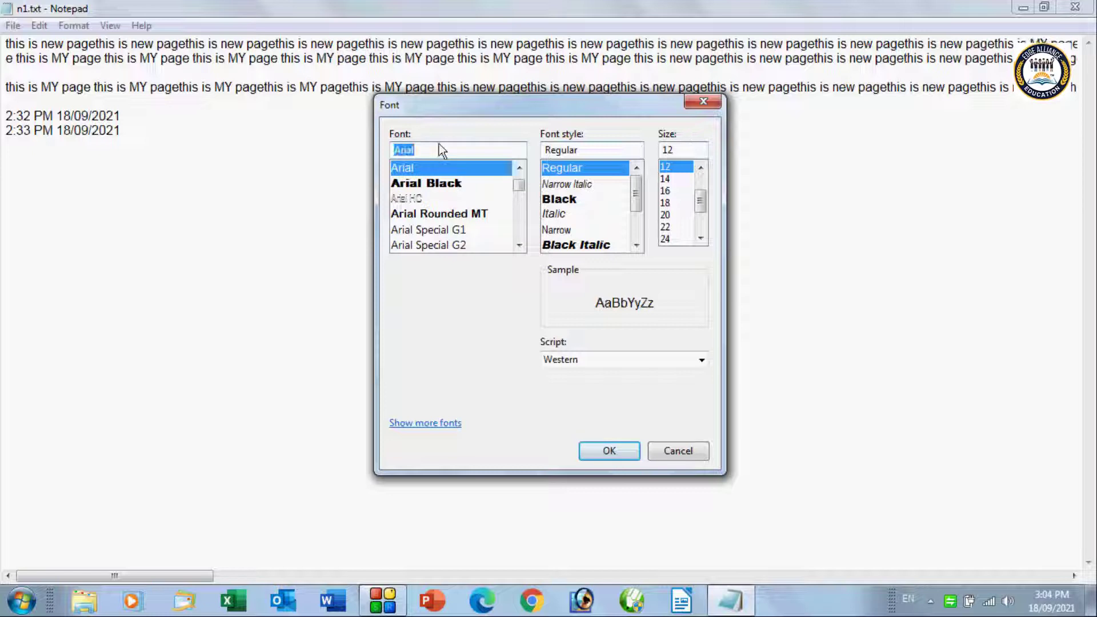
{"action": "left_click", "coordinate": [424, 217]}
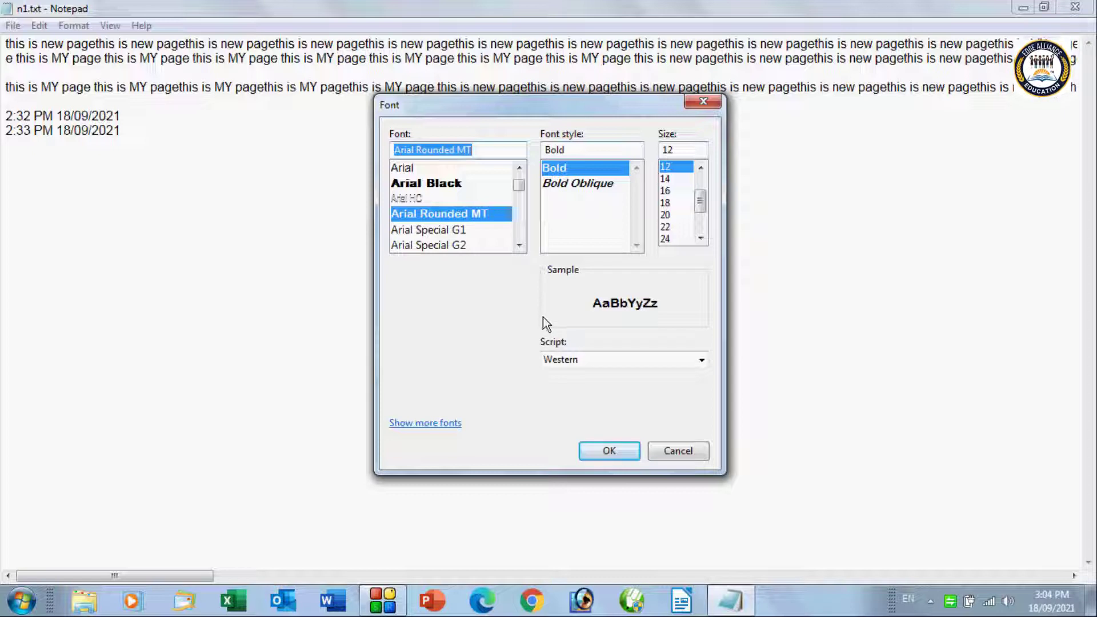
{"action": "left_click", "coordinate": [519, 246]}
{"action": "left_click", "coordinate": [518, 246]}
{"action": "left_click", "coordinate": [457, 203]}
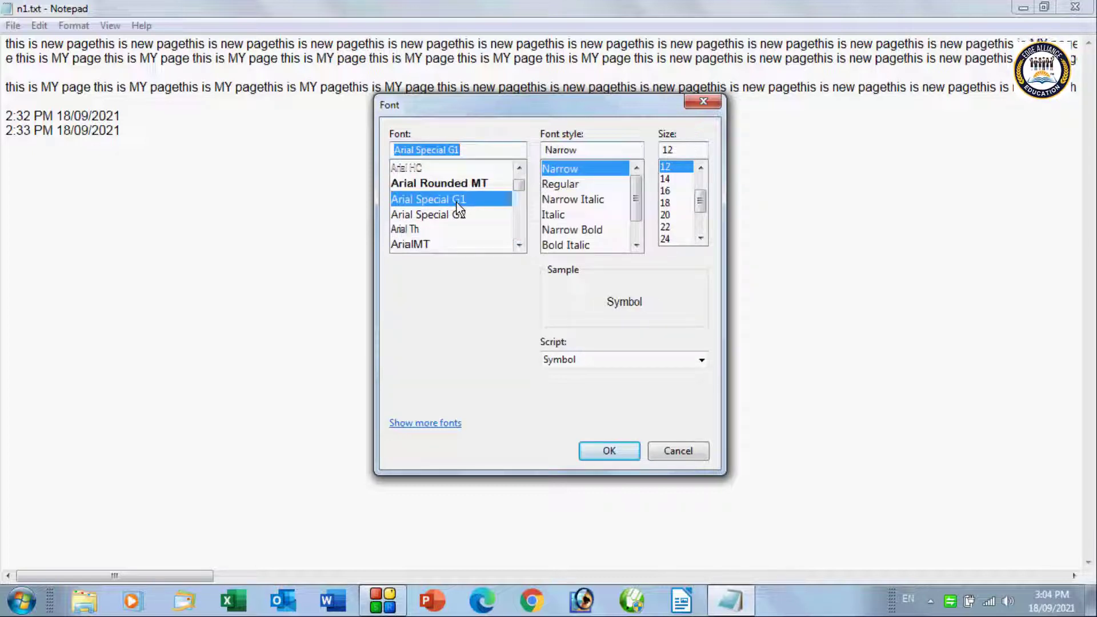
{"action": "left_click", "coordinate": [478, 184]}
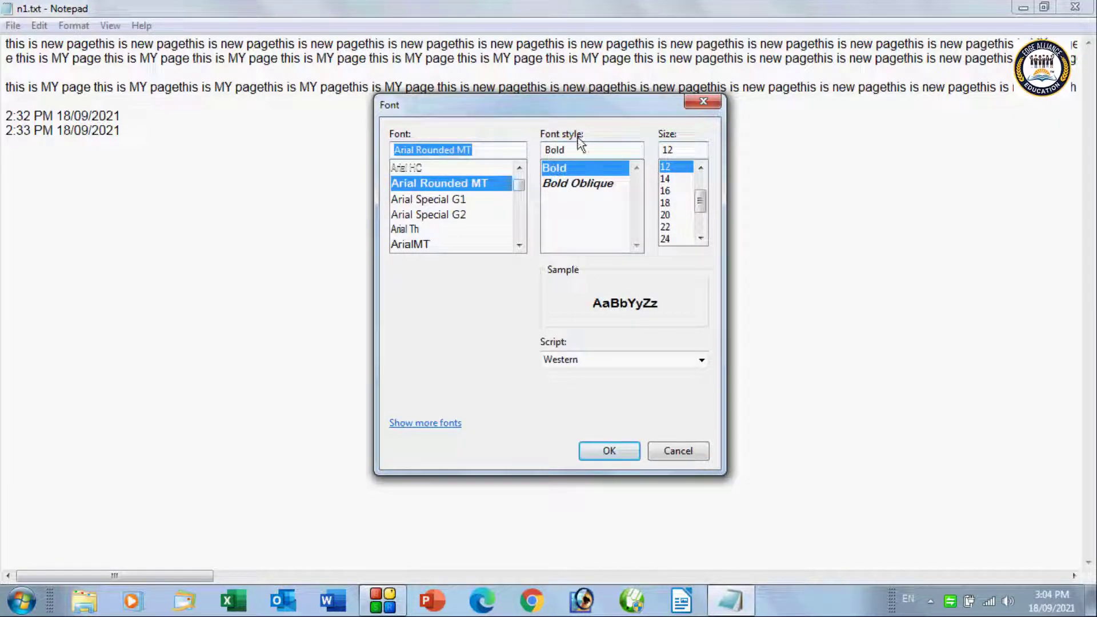
Step: Set the font style to Bold Oblique and the size to 22, and apply the font settings
{"action": "left_click", "coordinate": [569, 177]}
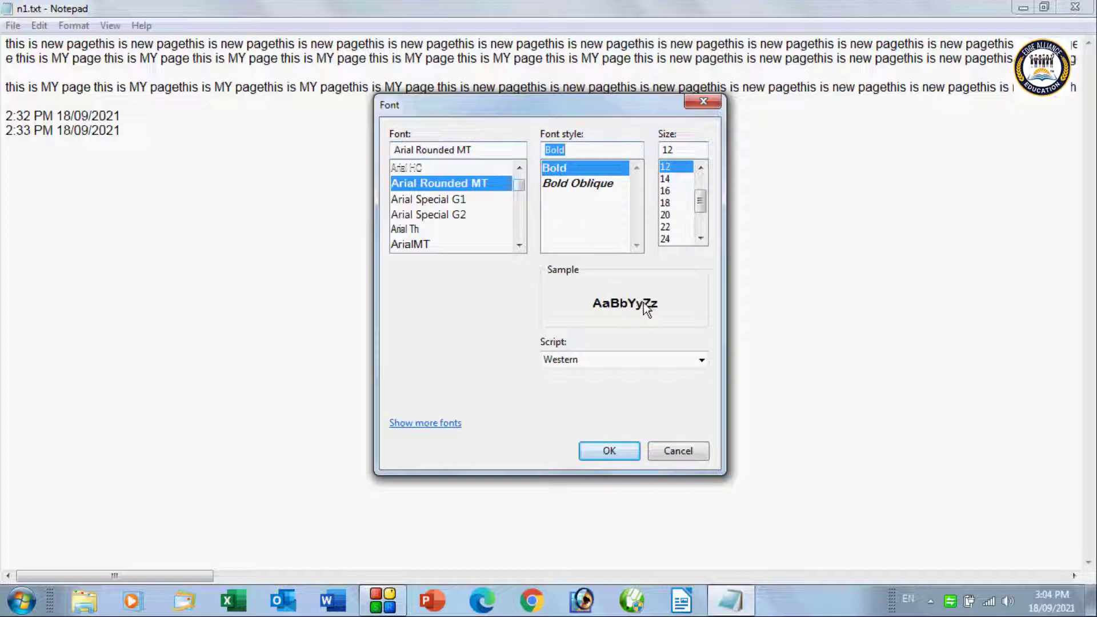
{"action": "left_click", "coordinate": [570, 183]}
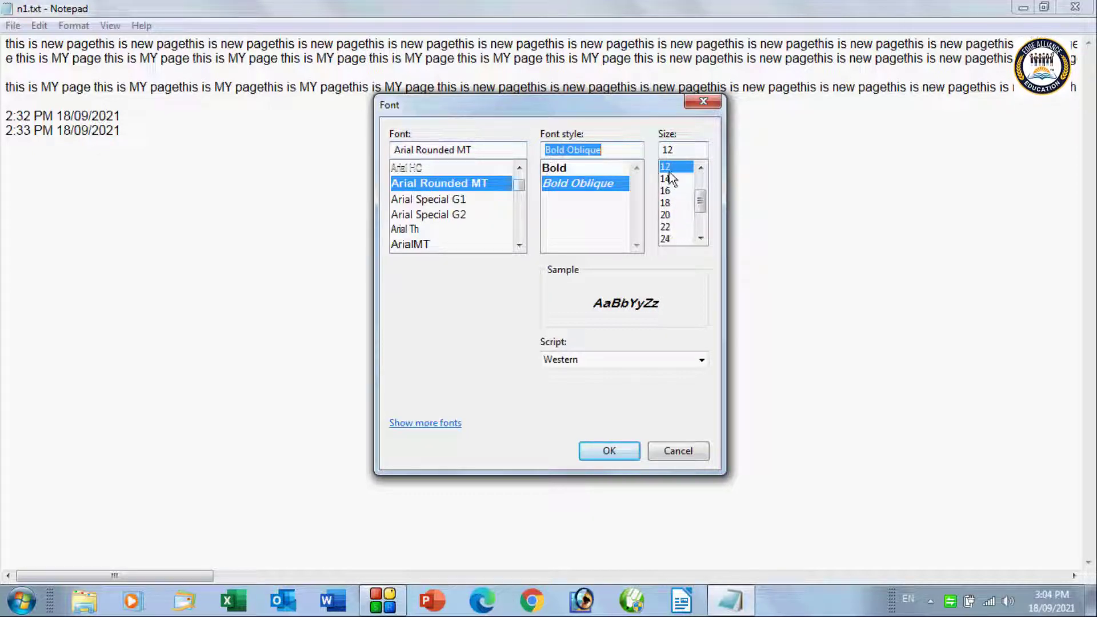
{"action": "left_click", "coordinate": [666, 227]}
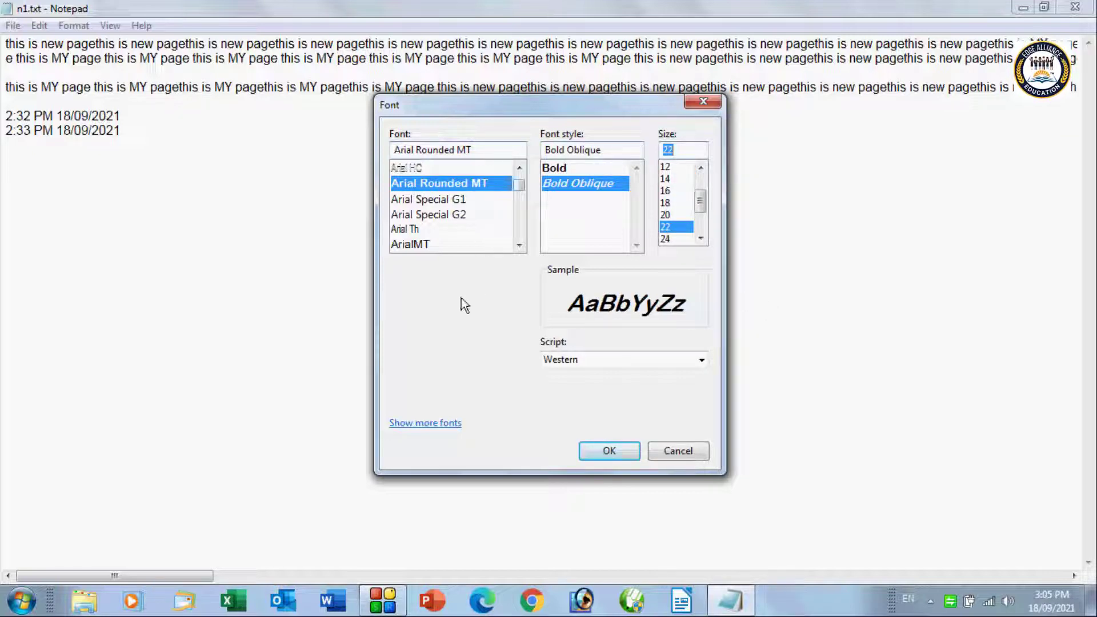
{"action": "left_click", "coordinate": [608, 451]}
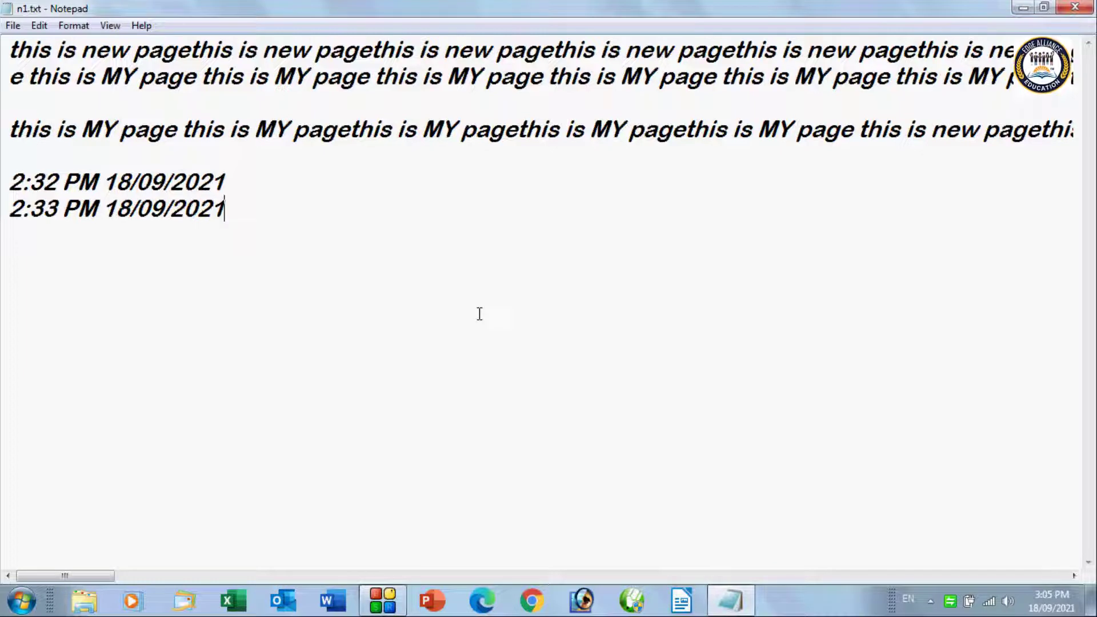
Step: Change the document's font to Arial with Regular style and size 12, and apply it
{"action": "left_click", "coordinate": [72, 27]}
{"action": "left_click", "coordinate": [81, 62]}
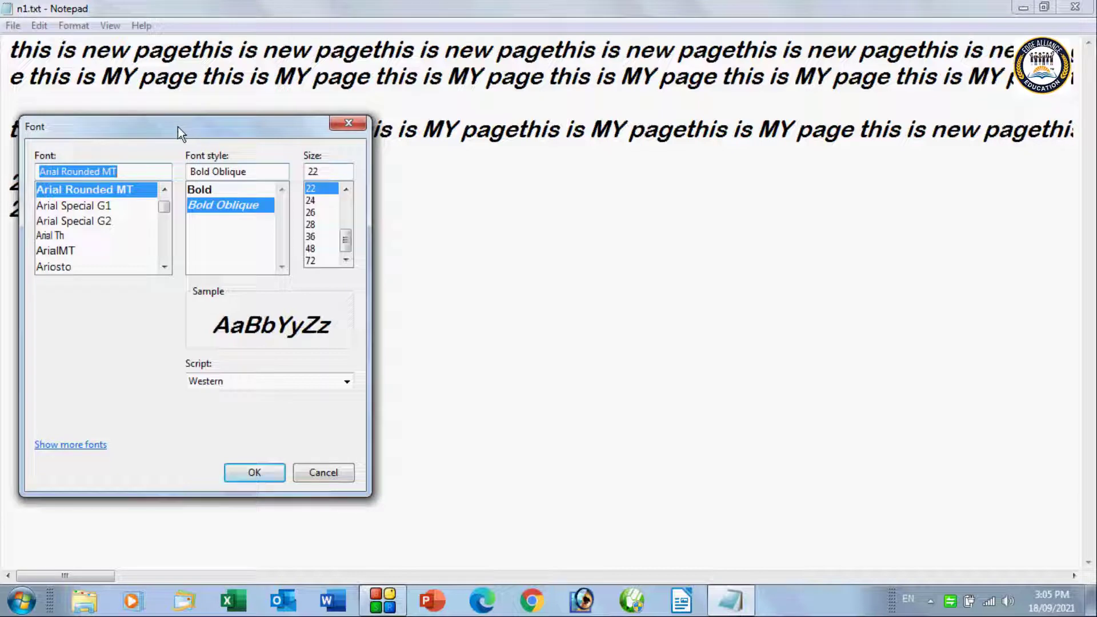
{"action": "left_click_drag", "start_coordinate": [177, 127], "coordinate": [517, 12]}
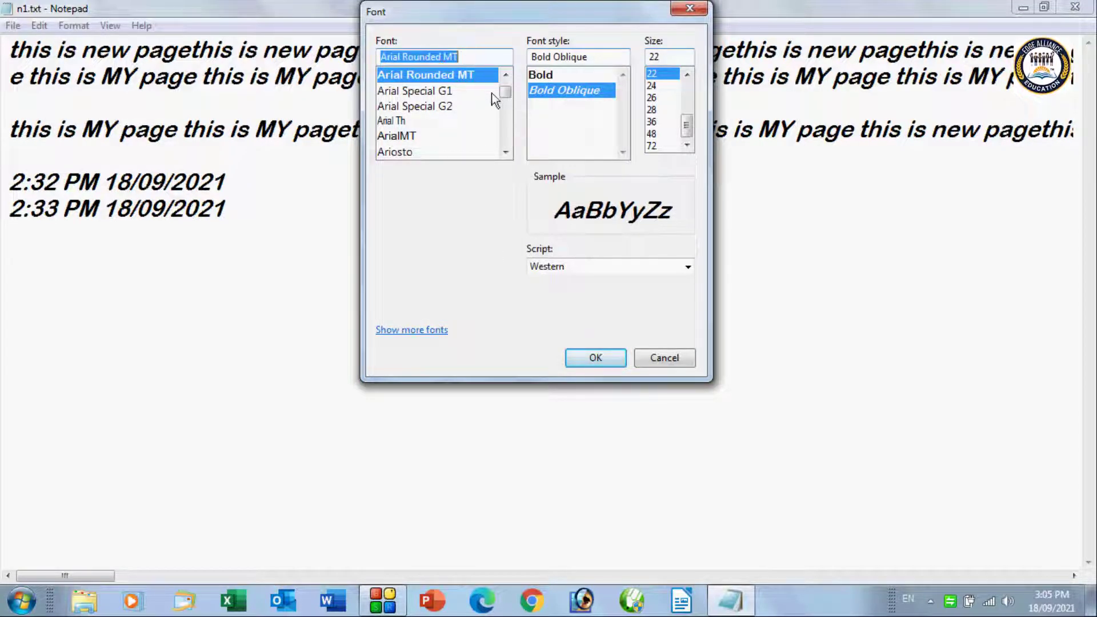
{"action": "type", "text": "a"}
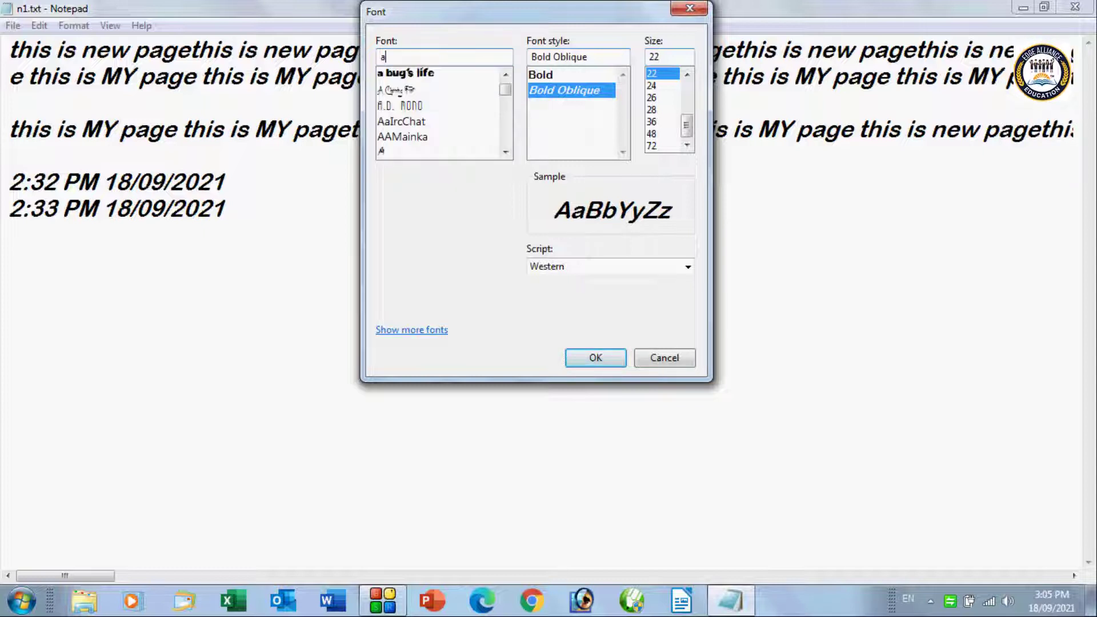
{"action": "type", "text": "rial"}
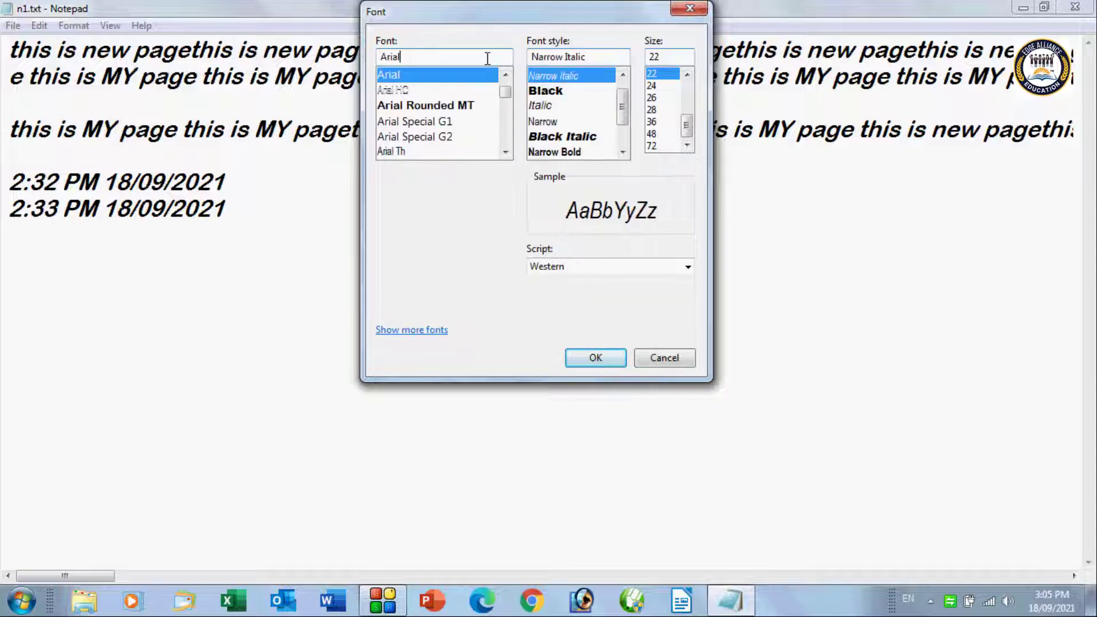
{"action": "left_click", "coordinate": [443, 79]}
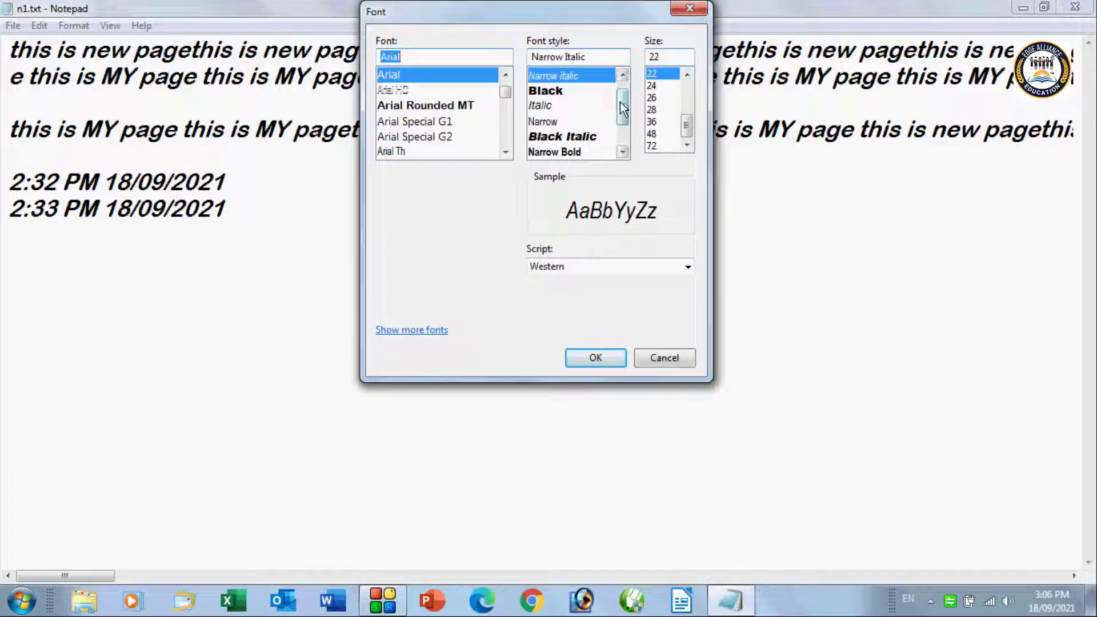
{"action": "scroll", "coordinate": [619, 102], "scroll_direction": "up", "scroll_amount": 1}
{"action": "left_click", "coordinate": [567, 73]}
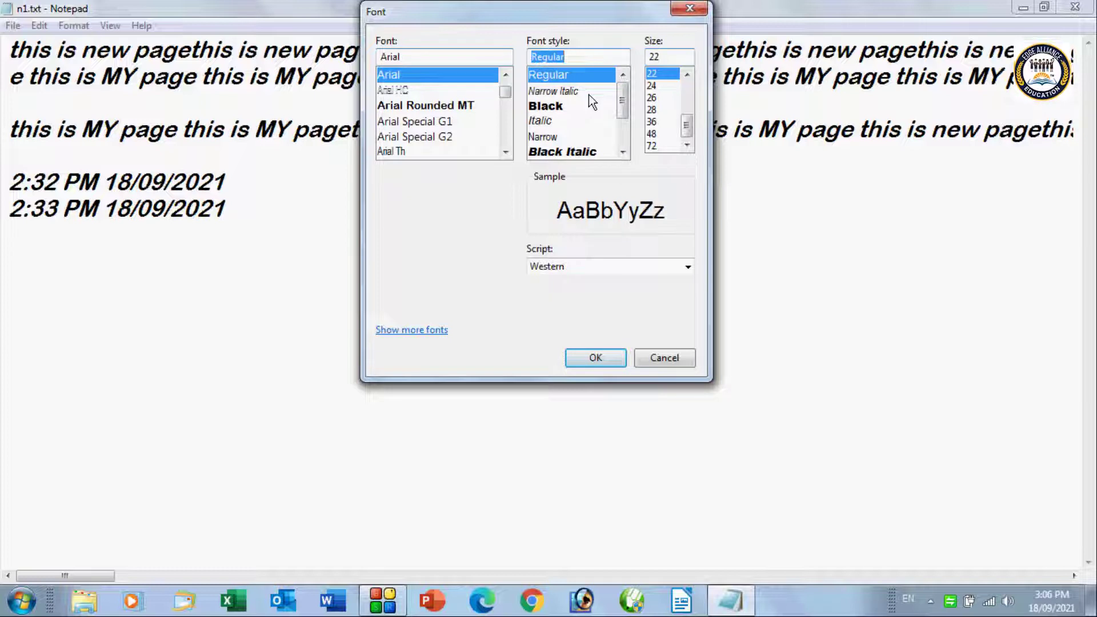
{"action": "left_click_drag", "start_coordinate": [690, 129], "coordinate": [688, 91]}
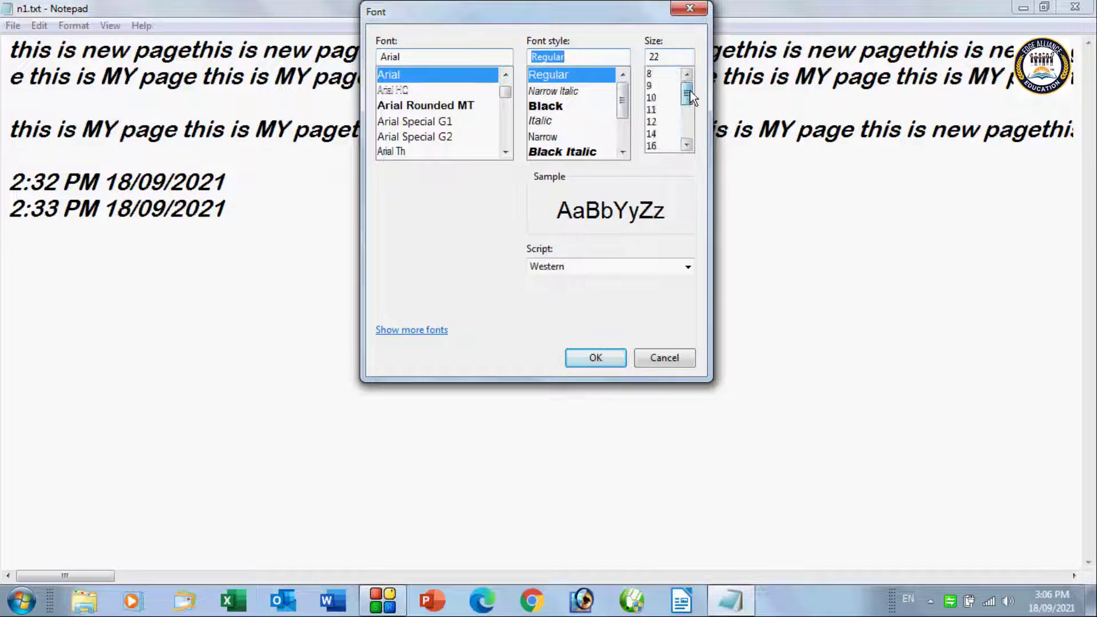
{"action": "left_click", "coordinate": [656, 125]}
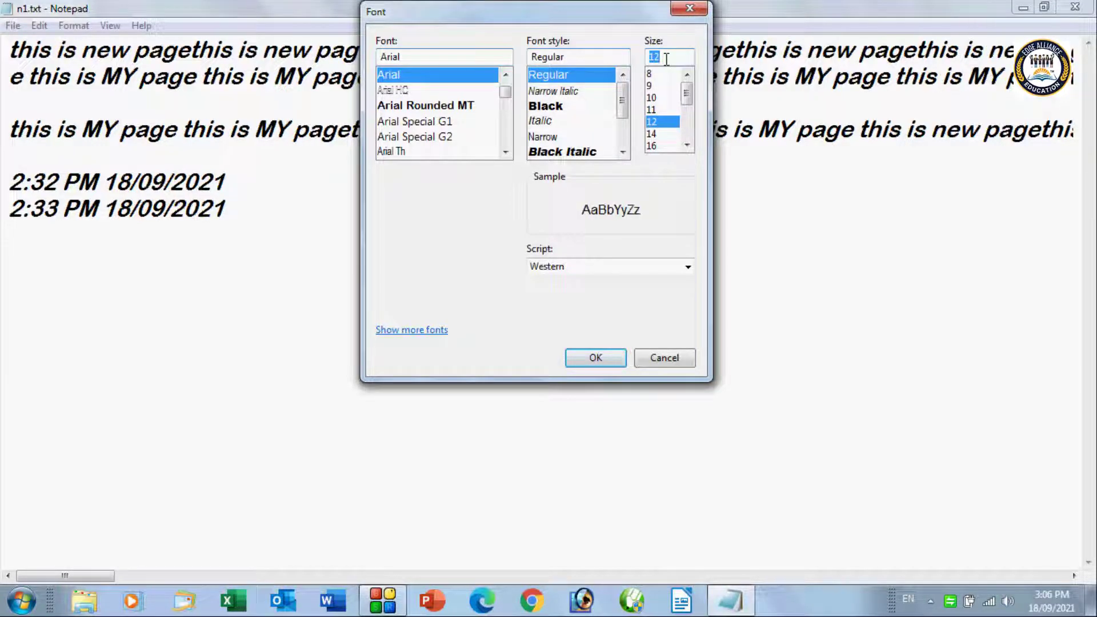
{"action": "left_click", "coordinate": [599, 356]}
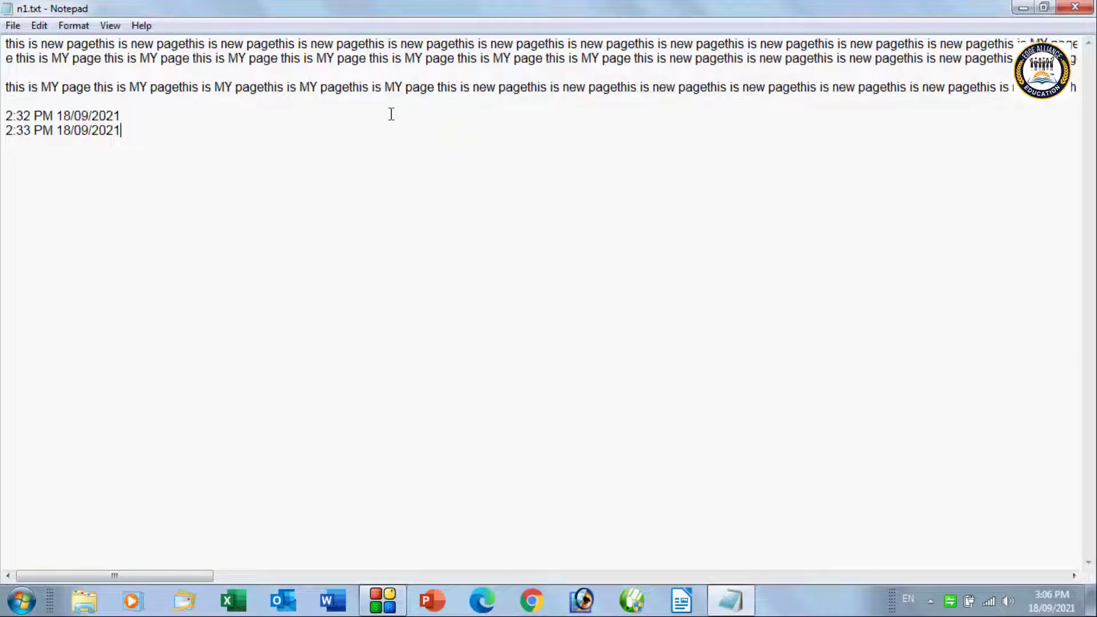
Step: Show the status bar and hide it again
{"action": "left_click", "coordinate": [111, 27]}
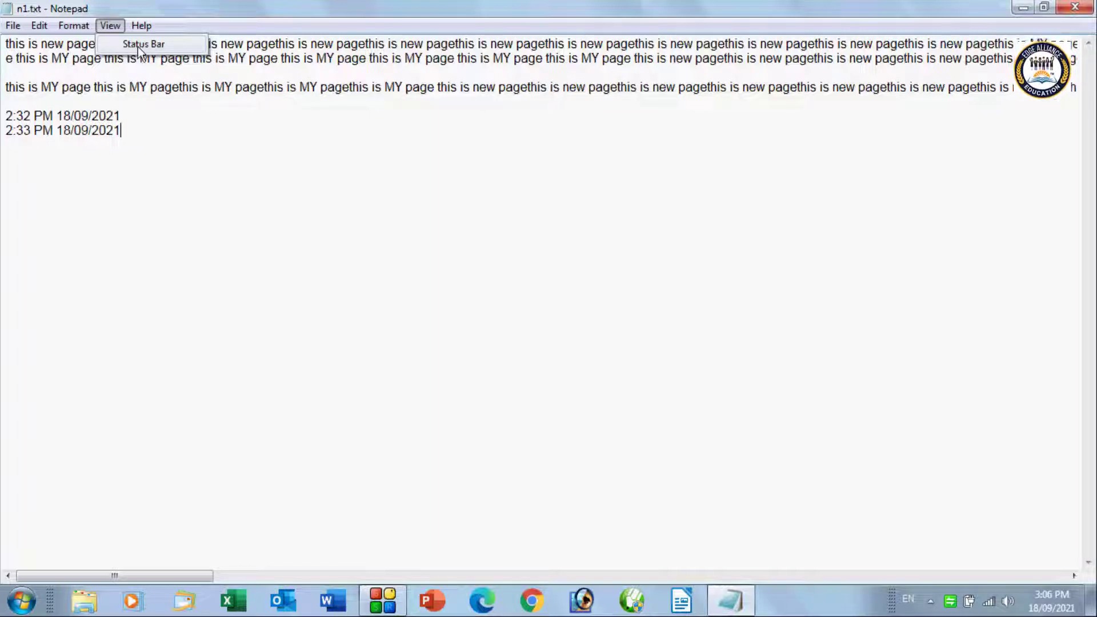
{"action": "left_click", "coordinate": [107, 46]}
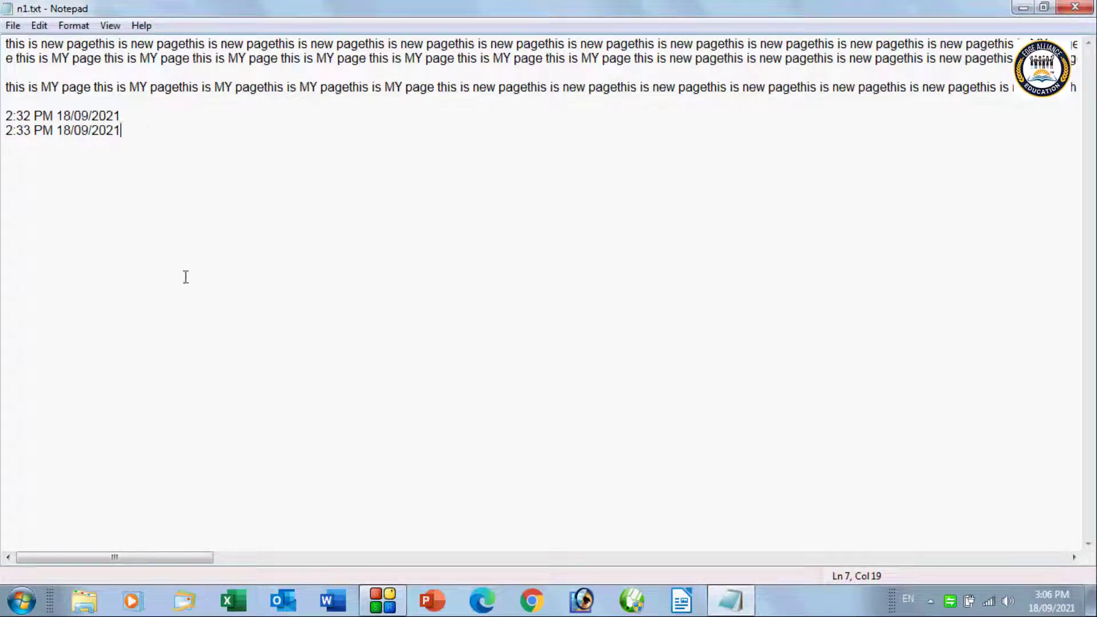
{"action": "left_click", "coordinate": [110, 27]}
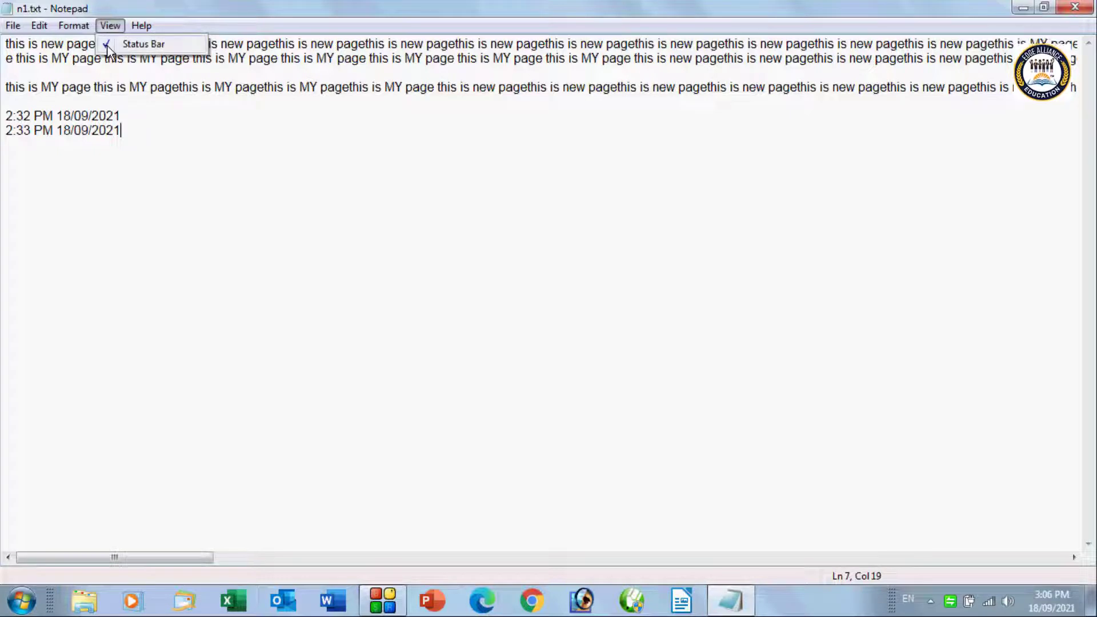
{"action": "left_click", "coordinate": [109, 48]}
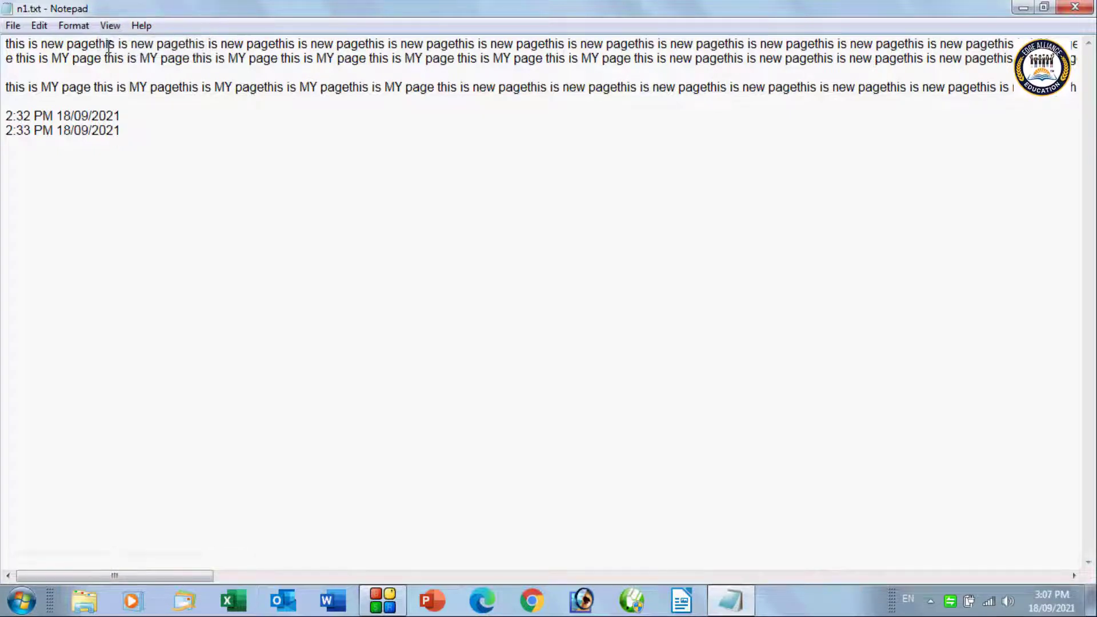
Step: Turn on Word Wrap and check whether the Go To and Status Bar commands are available with it
{"action": "left_click", "coordinate": [108, 25]}
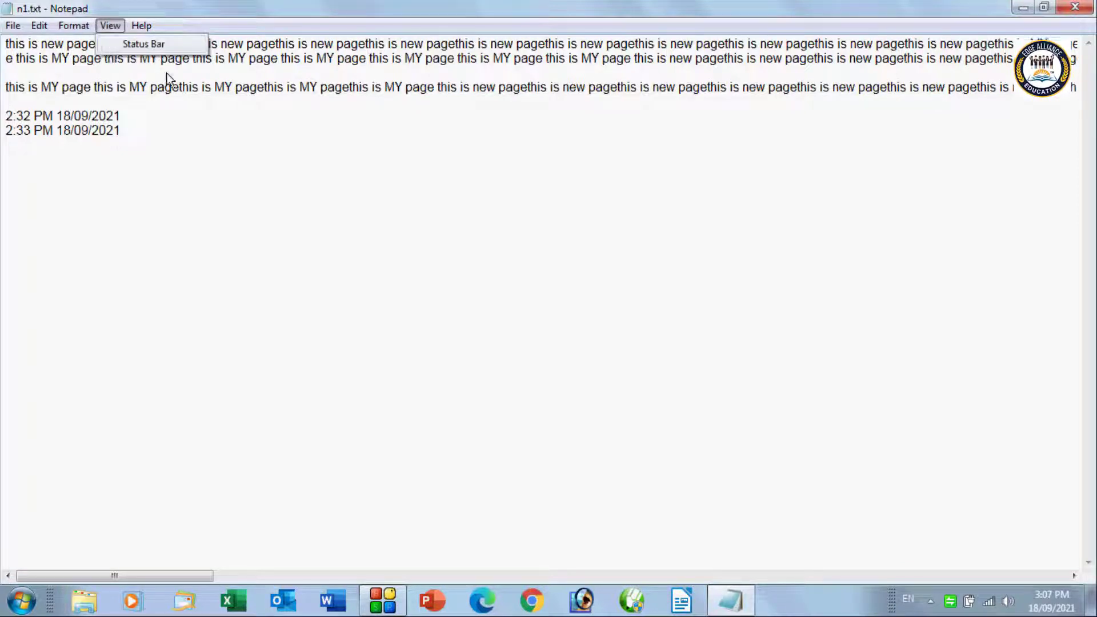
{"action": "left_click", "coordinate": [138, 73]}
{"action": "left_click", "coordinate": [74, 25]}
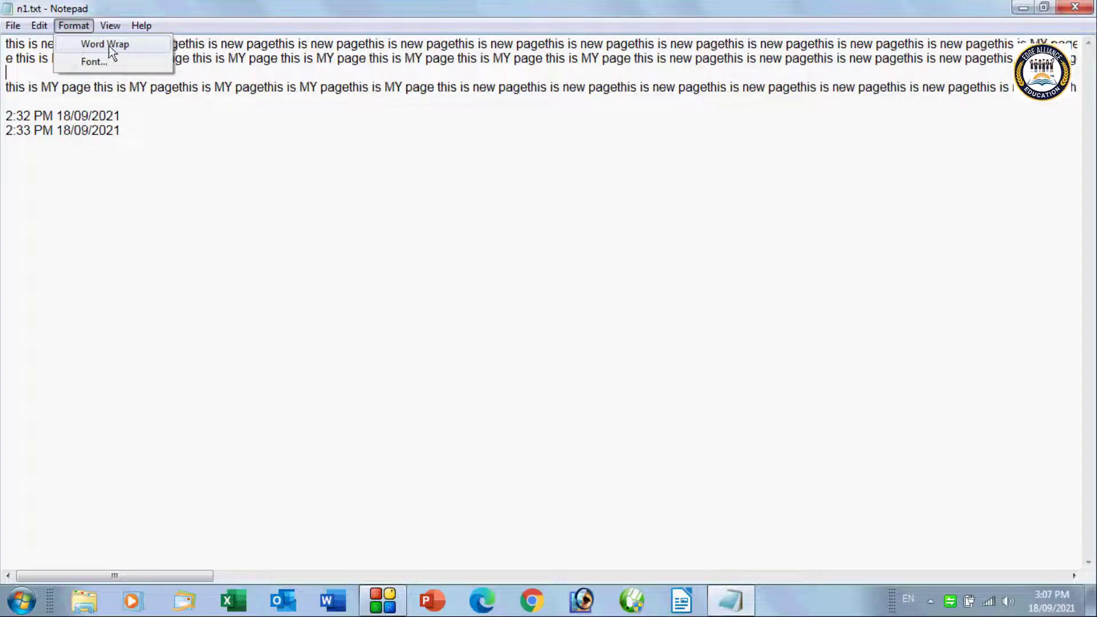
{"action": "left_click", "coordinate": [69, 45]}
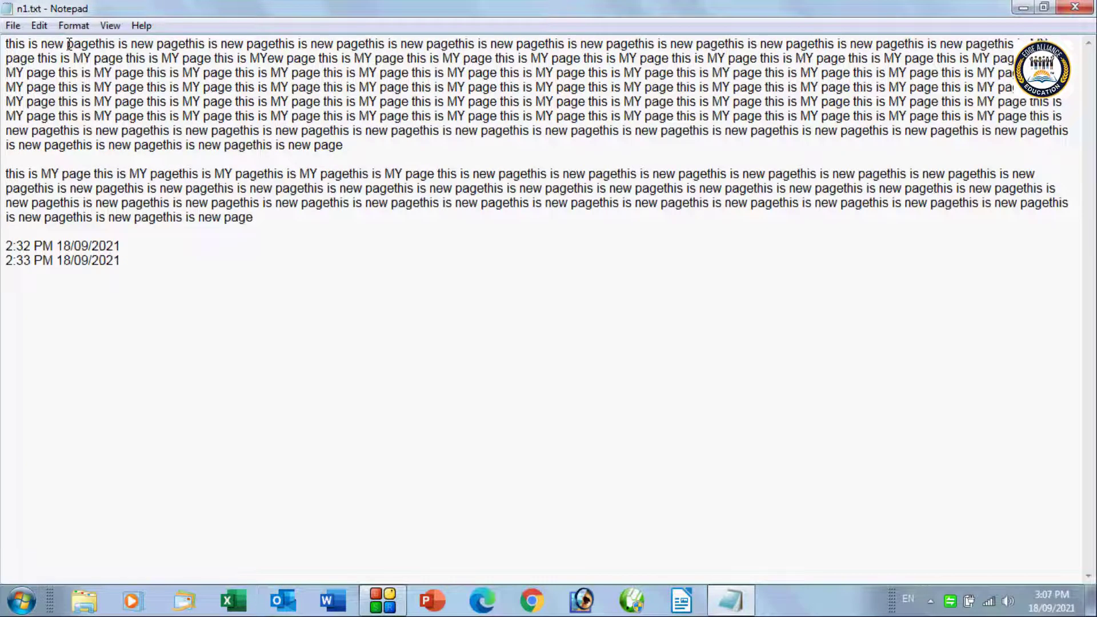
{"action": "left_click", "coordinate": [38, 26]}
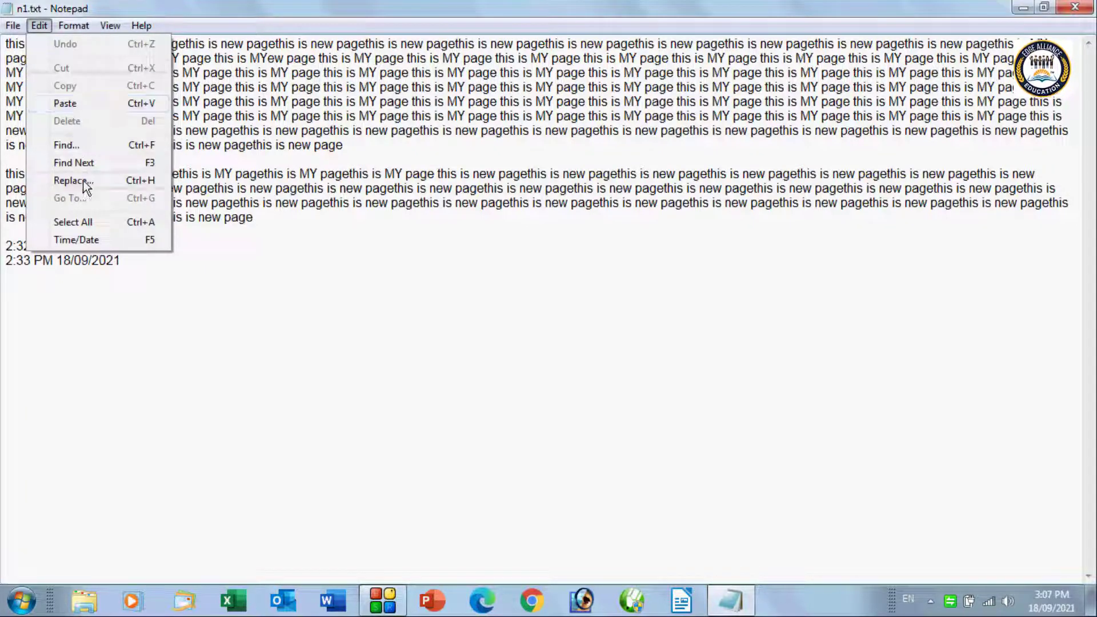
{"action": "mouse_move", "coordinate": [106, 26]}
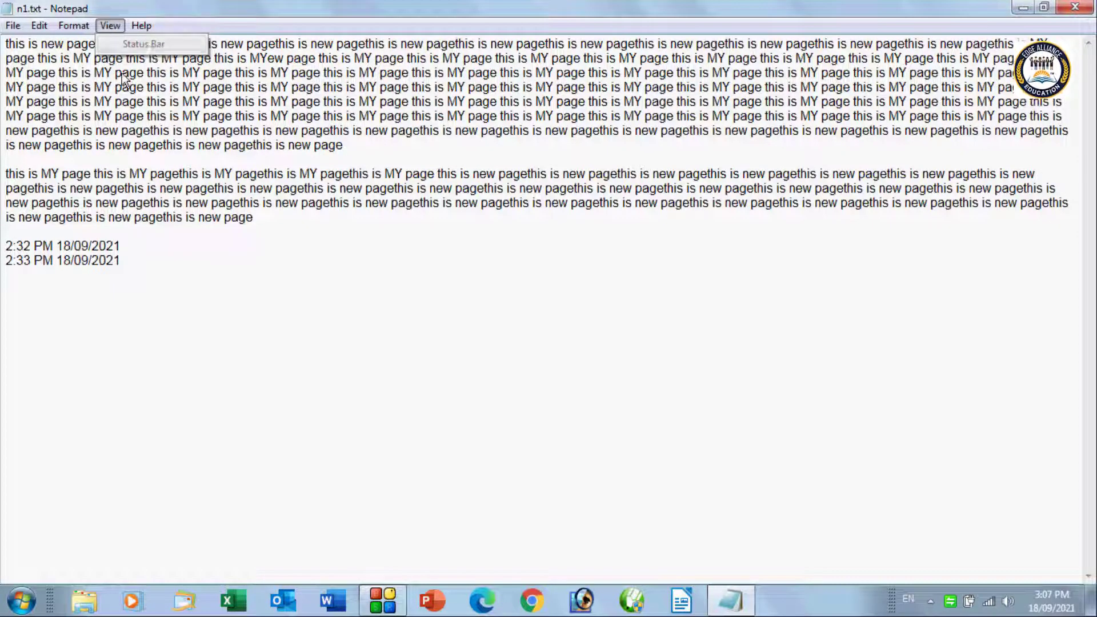
{"action": "mouse_move", "coordinate": [71, 29]}
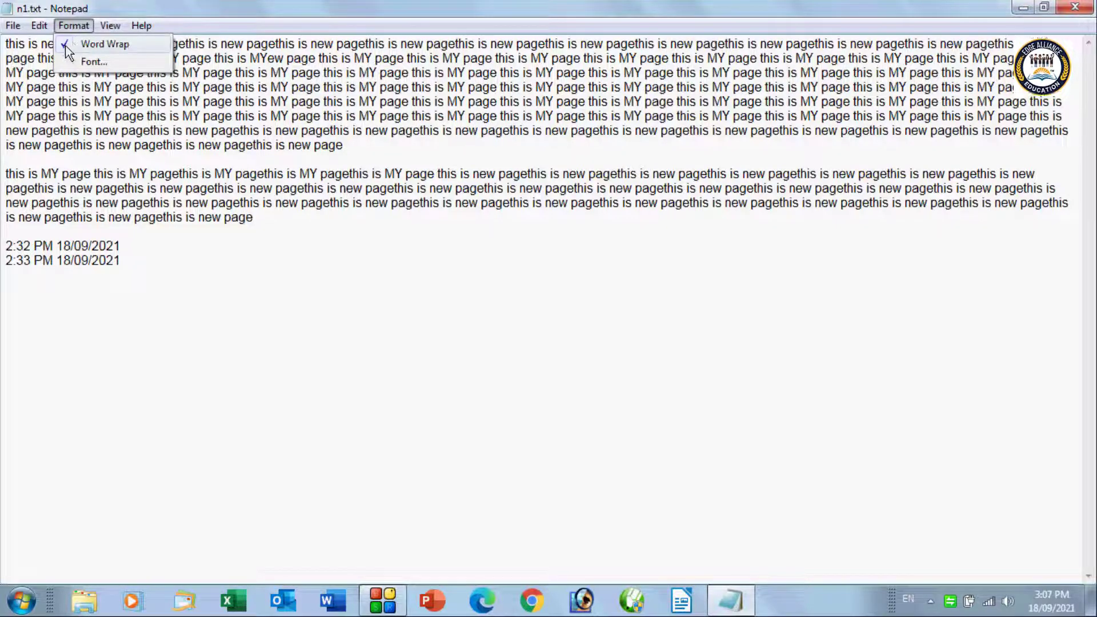
Step: Turn off Word Wrap and show the status bar
{"action": "left_click", "coordinate": [67, 46]}
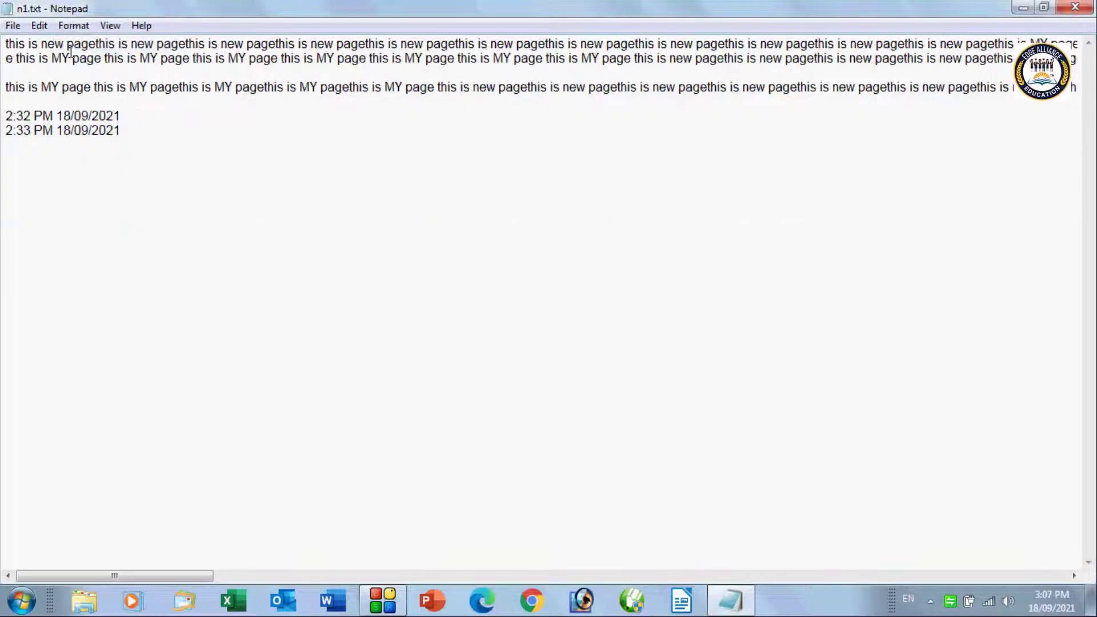
{"action": "left_click", "coordinate": [111, 25]}
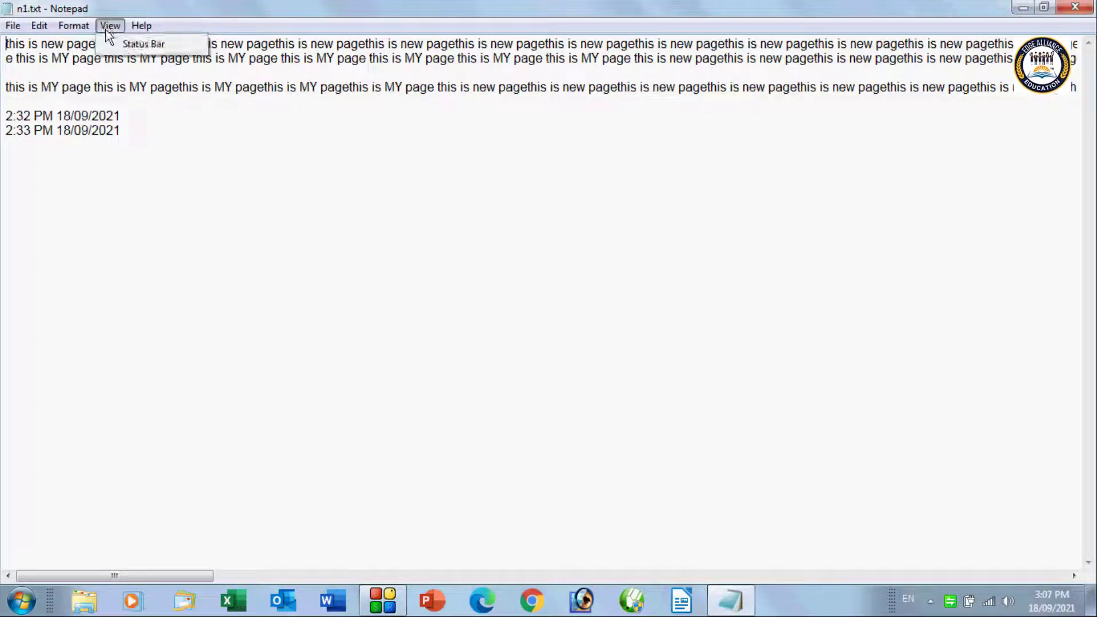
{"action": "left_click", "coordinate": [132, 44]}
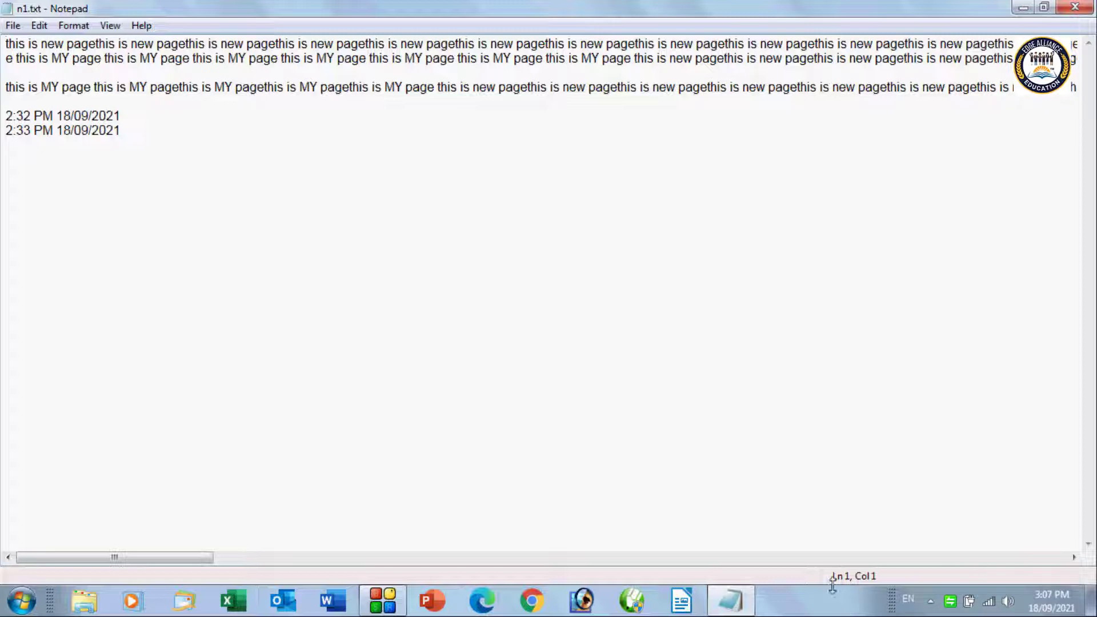
Step: Check the cursor's line and column position at the start of the second line and before its third "this"
{"action": "left_click", "coordinate": [5, 58]}
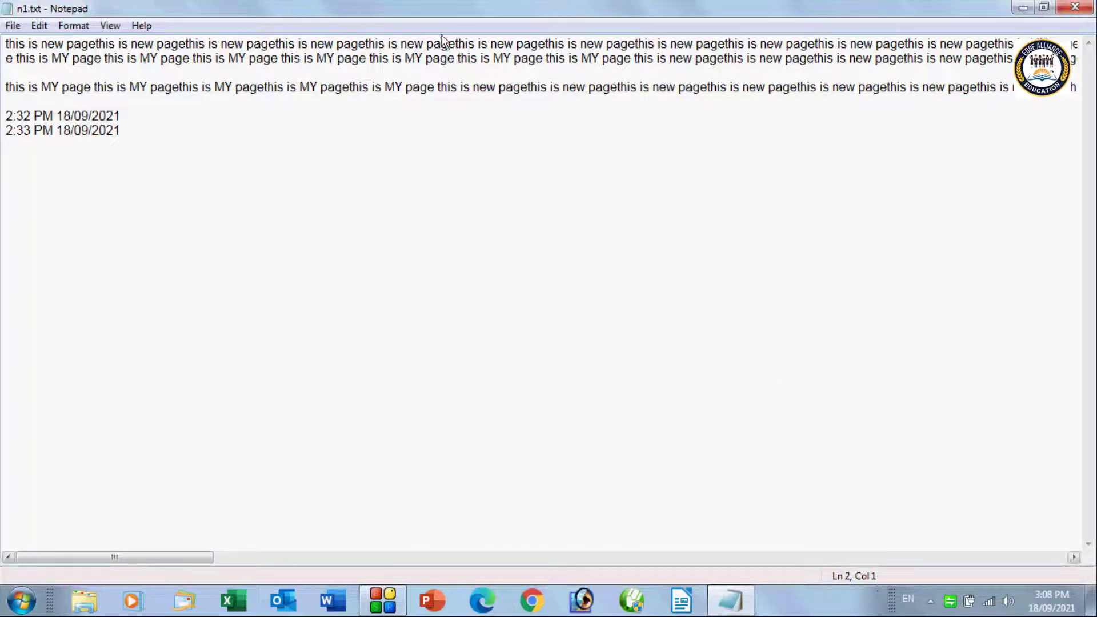
{"action": "left_click", "coordinate": [196, 60]}
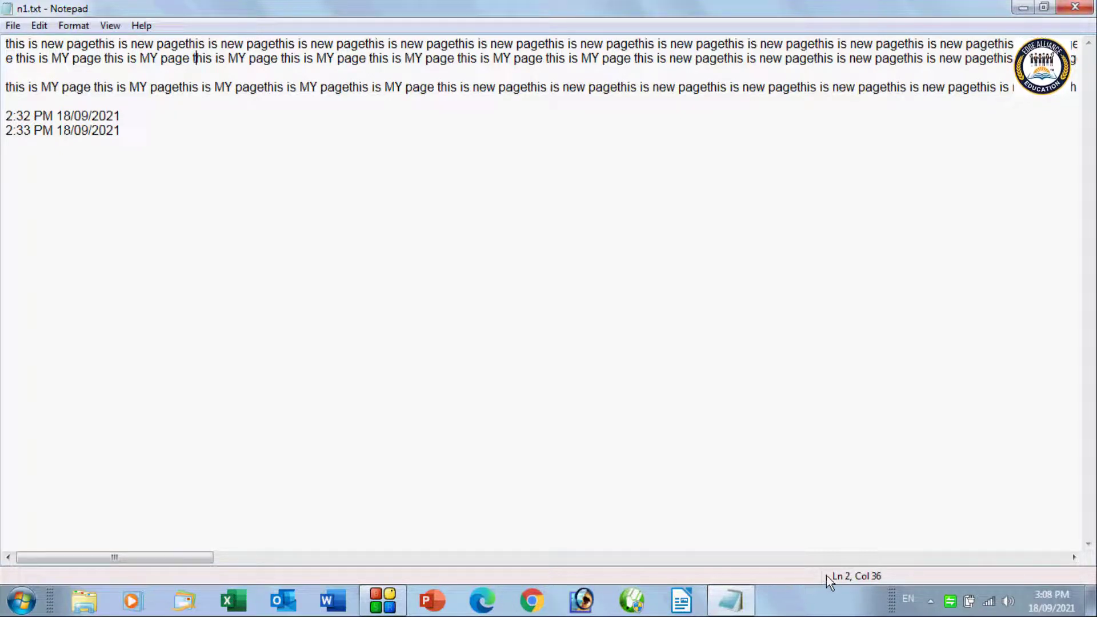
Step: View the Notepad help topics, read the answer to "What is Notepad?", and close the help window
{"action": "left_click", "coordinate": [141, 27]}
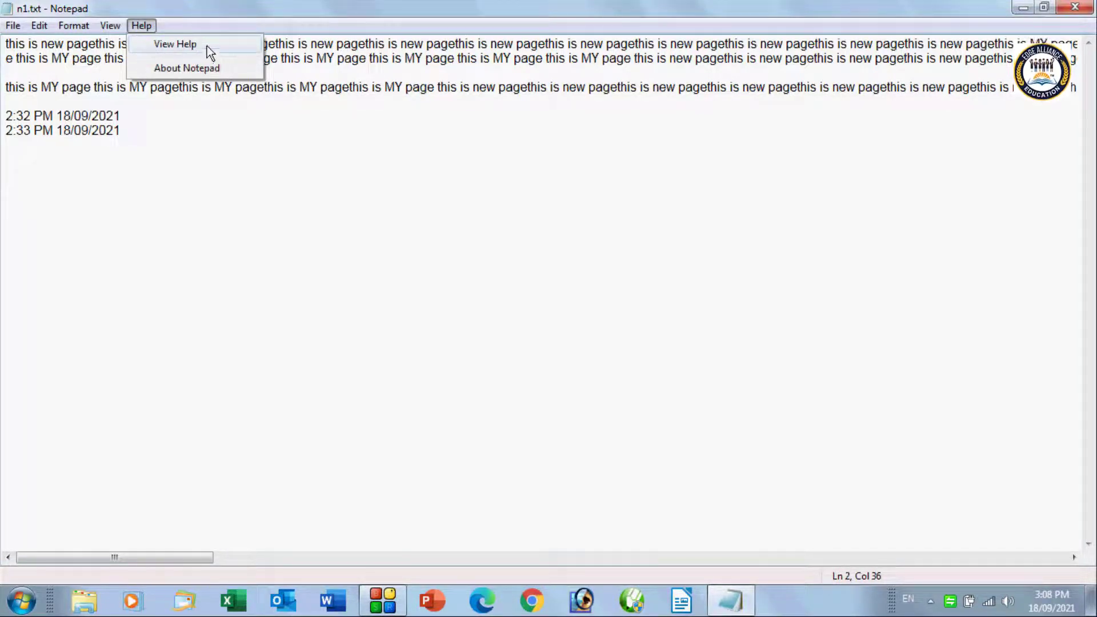
{"action": "left_click", "coordinate": [145, 44]}
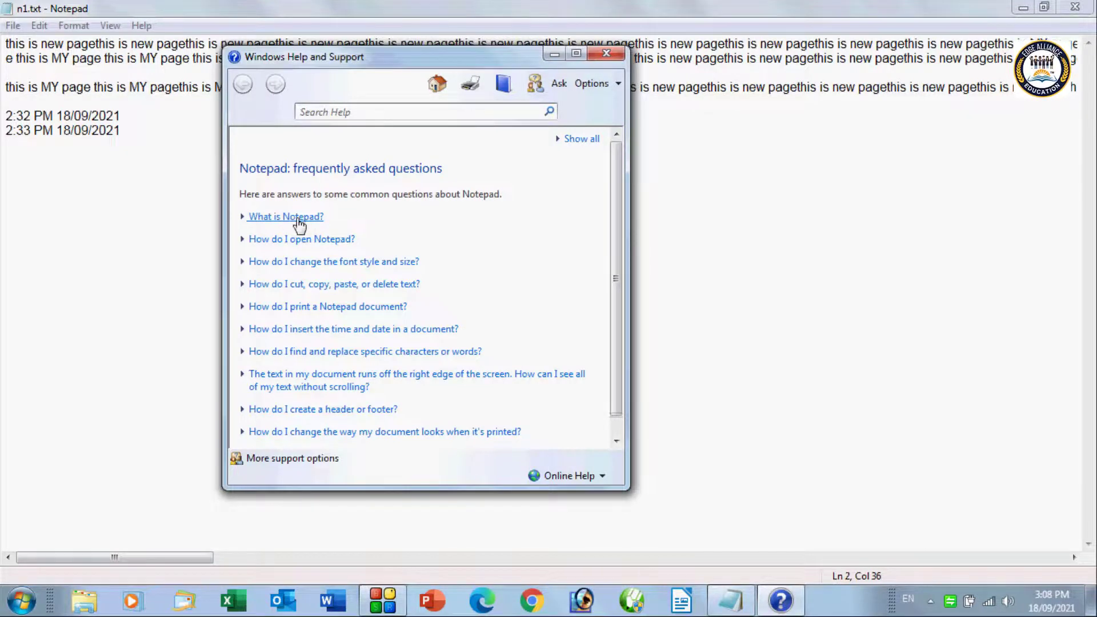
{"action": "left_click", "coordinate": [298, 219]}
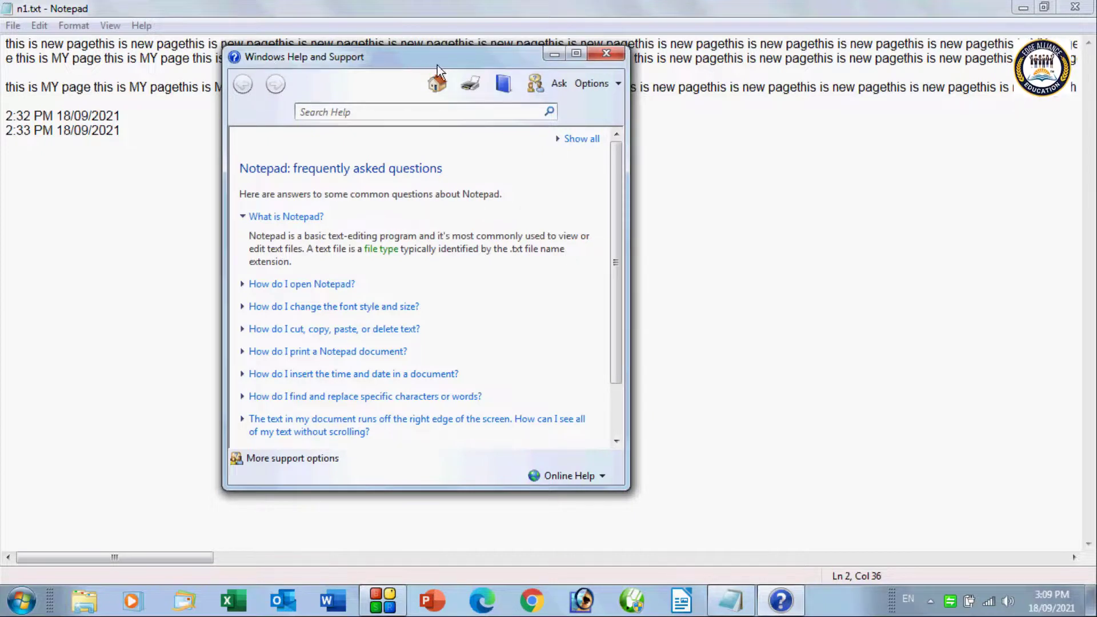
{"action": "left_click", "coordinate": [606, 53]}
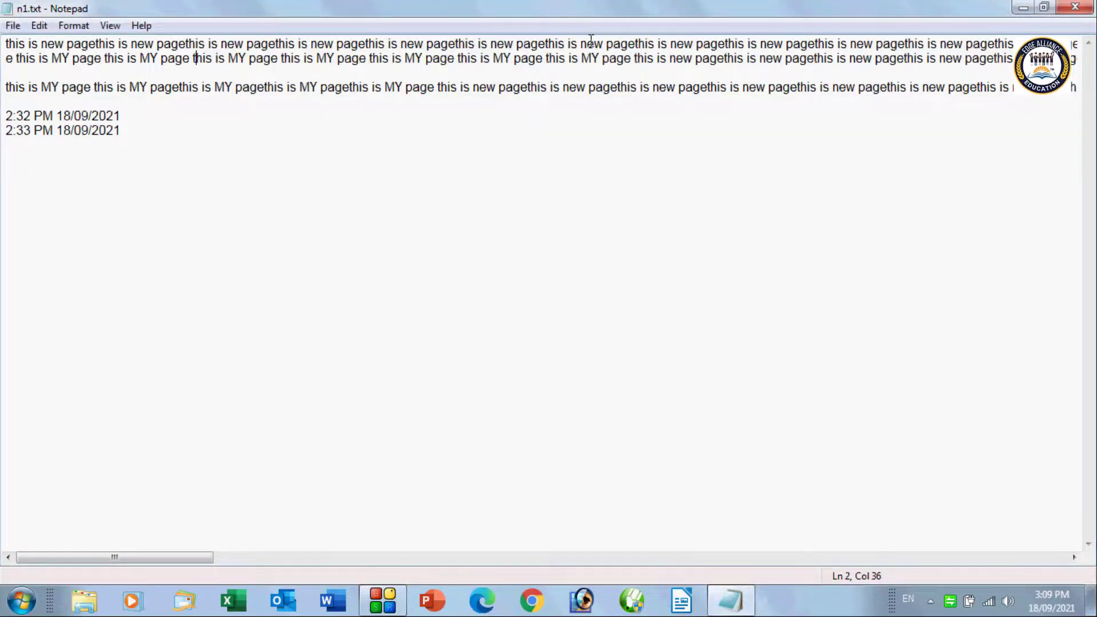
Step: Examine the version and licence information in About Notepad, moving the dialog aside before closing it
{"action": "left_click", "coordinate": [147, 25]}
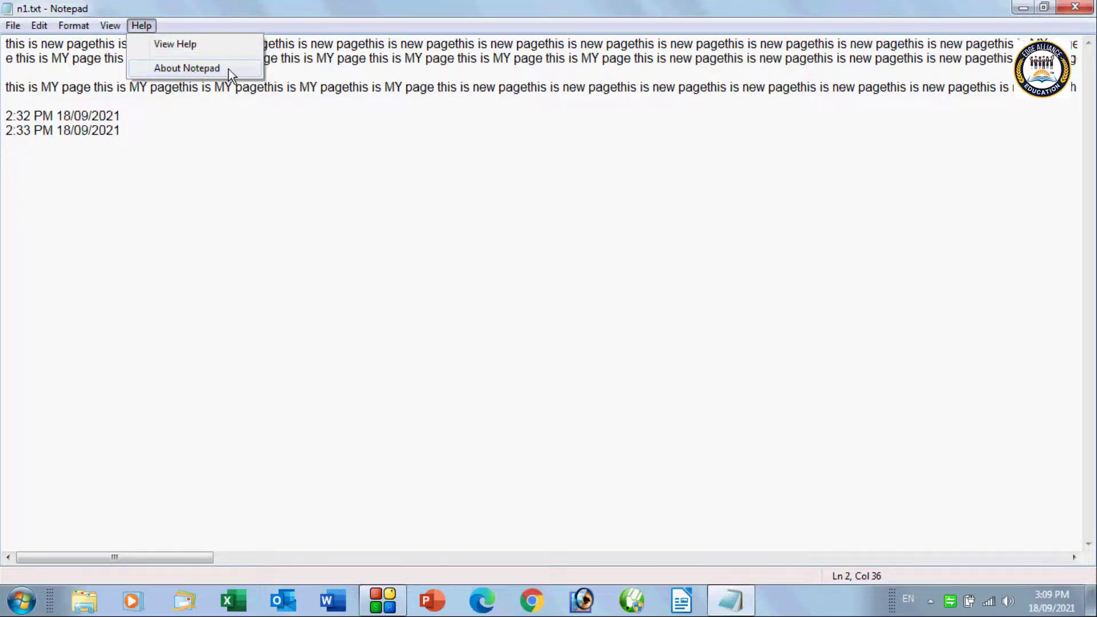
{"action": "left_click", "coordinate": [159, 67]}
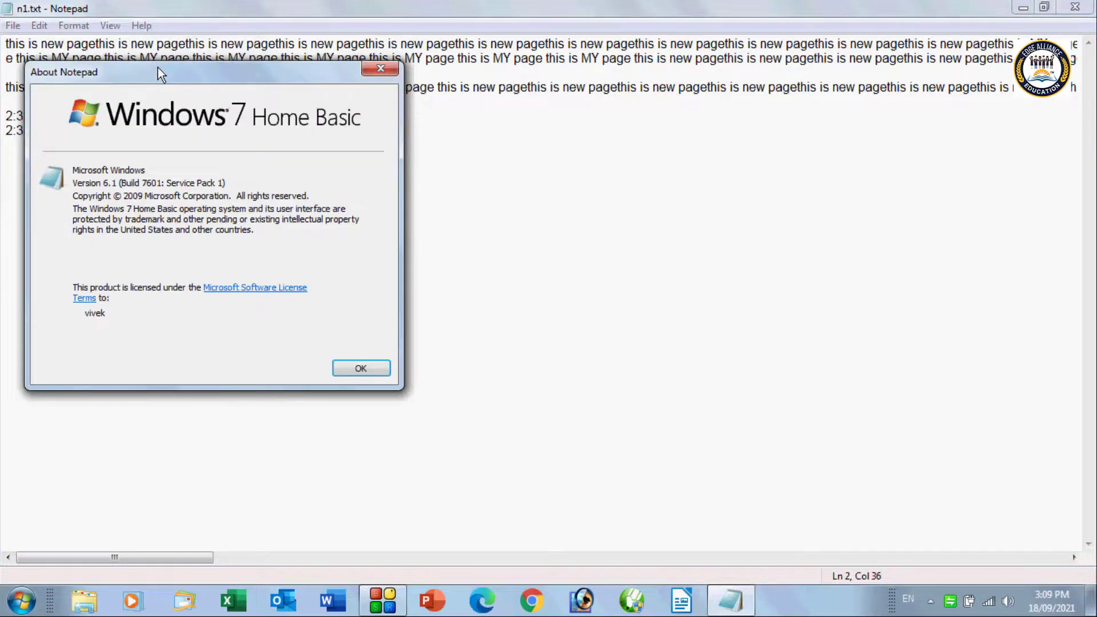
{"action": "left_click_drag", "start_coordinate": [163, 72], "coordinate": [288, 54]}
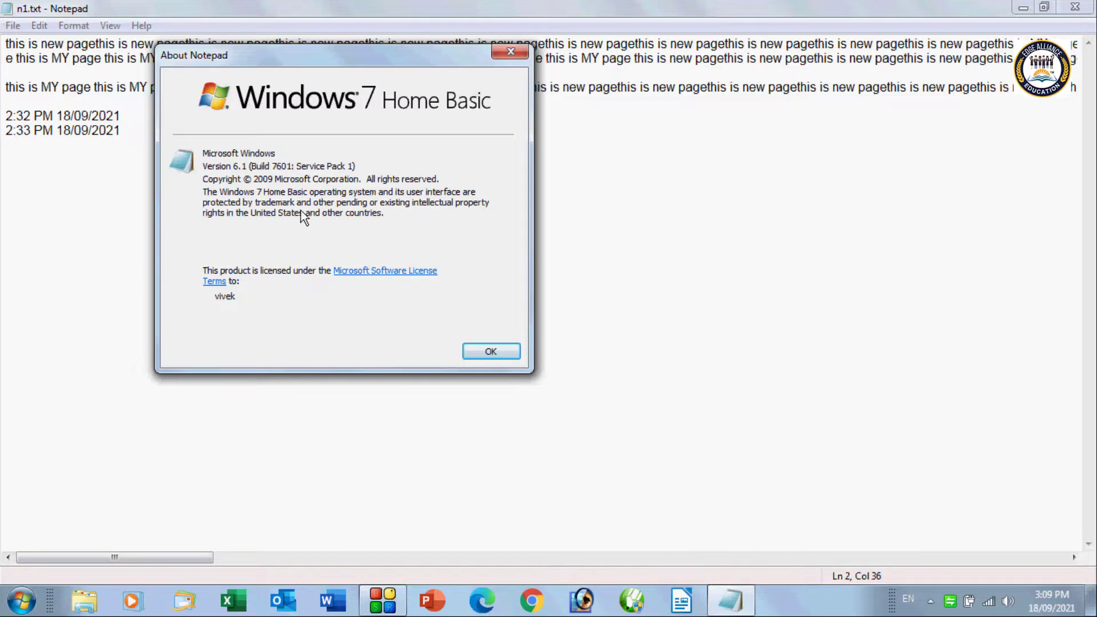
{"action": "left_click", "coordinate": [489, 352]}
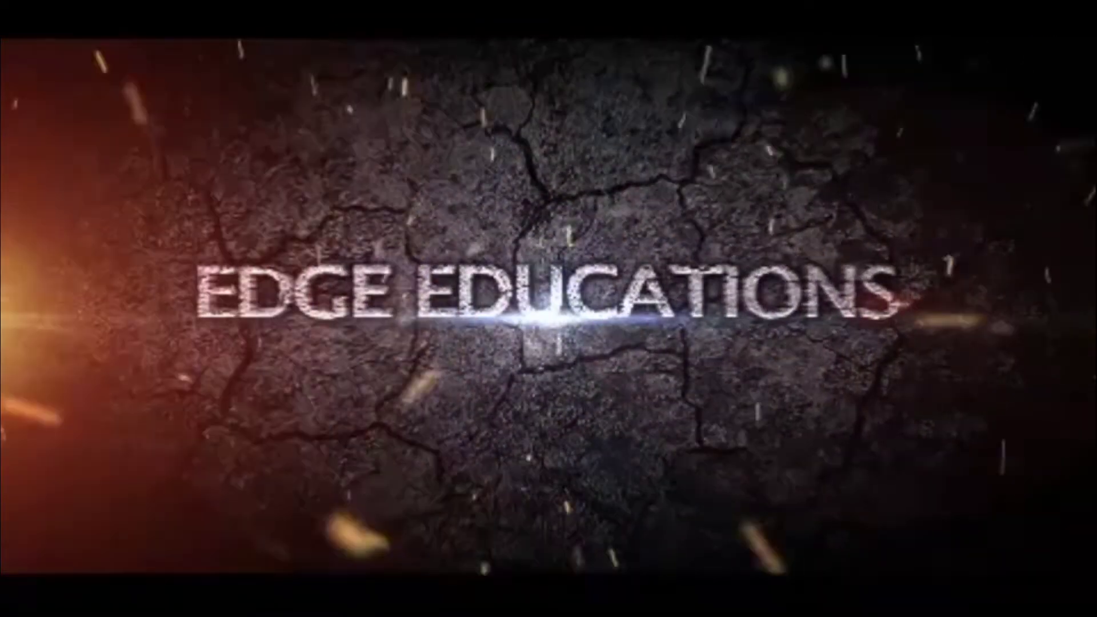